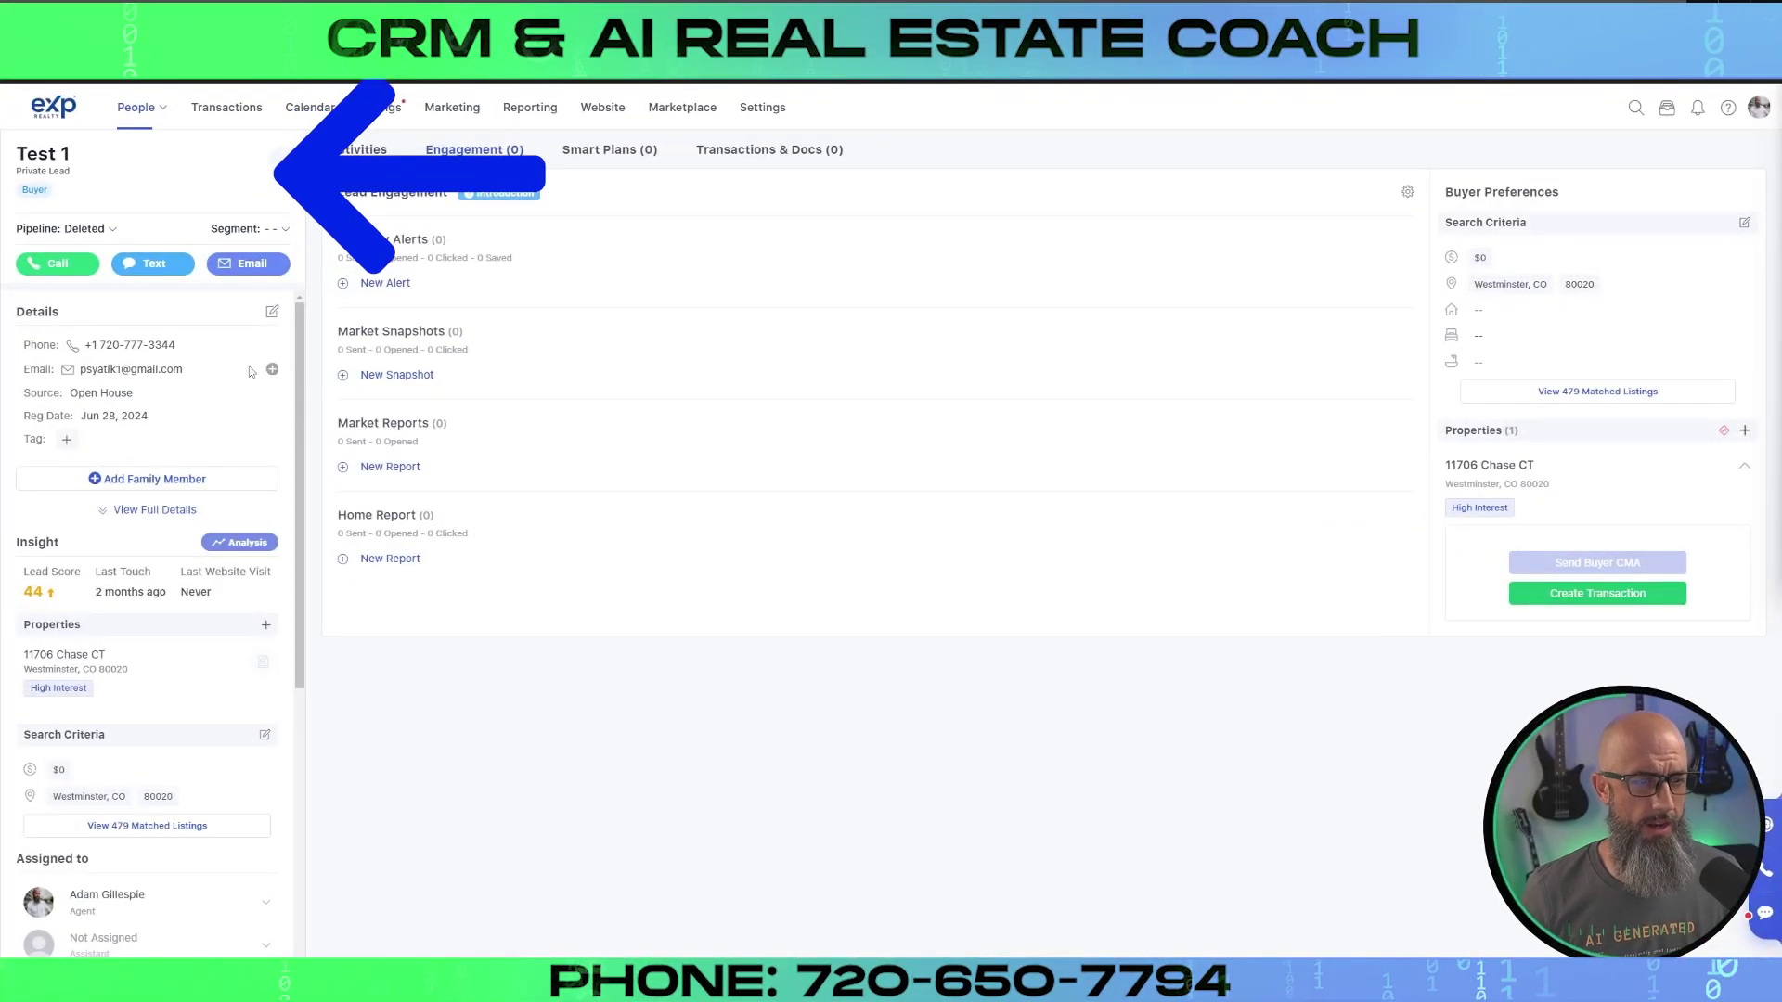
pyautogui.click(358, 149)
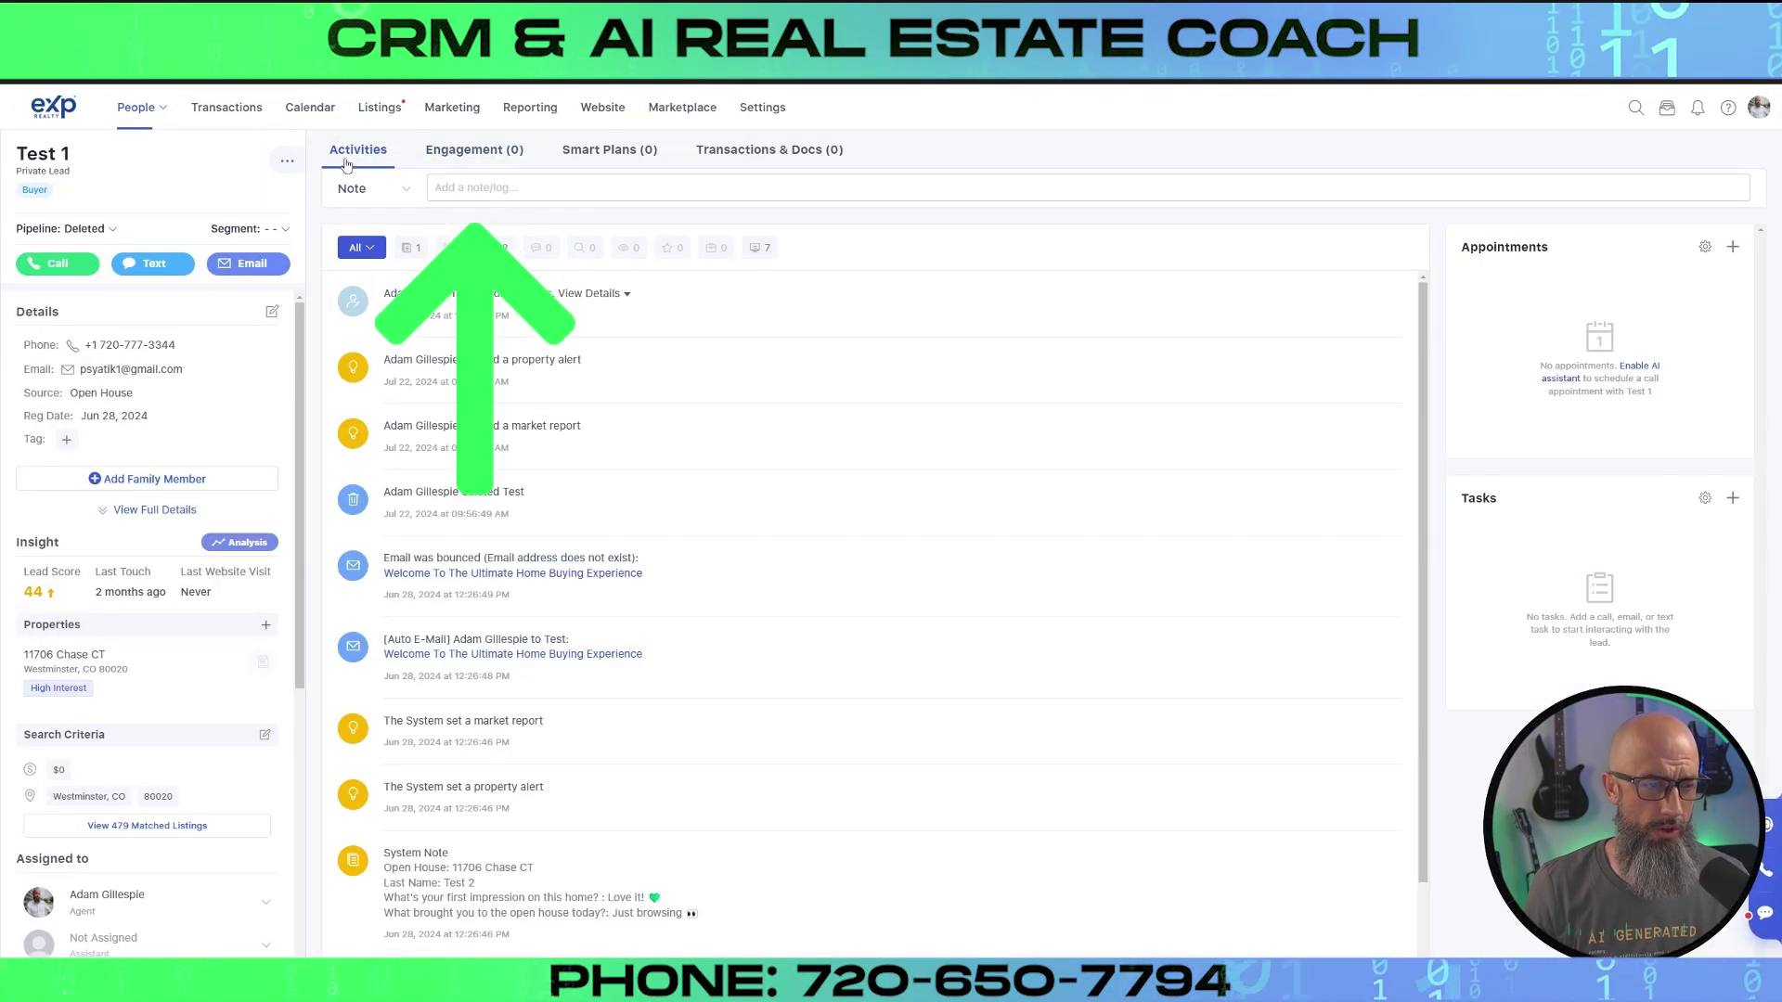
pyautogui.click(511, 156)
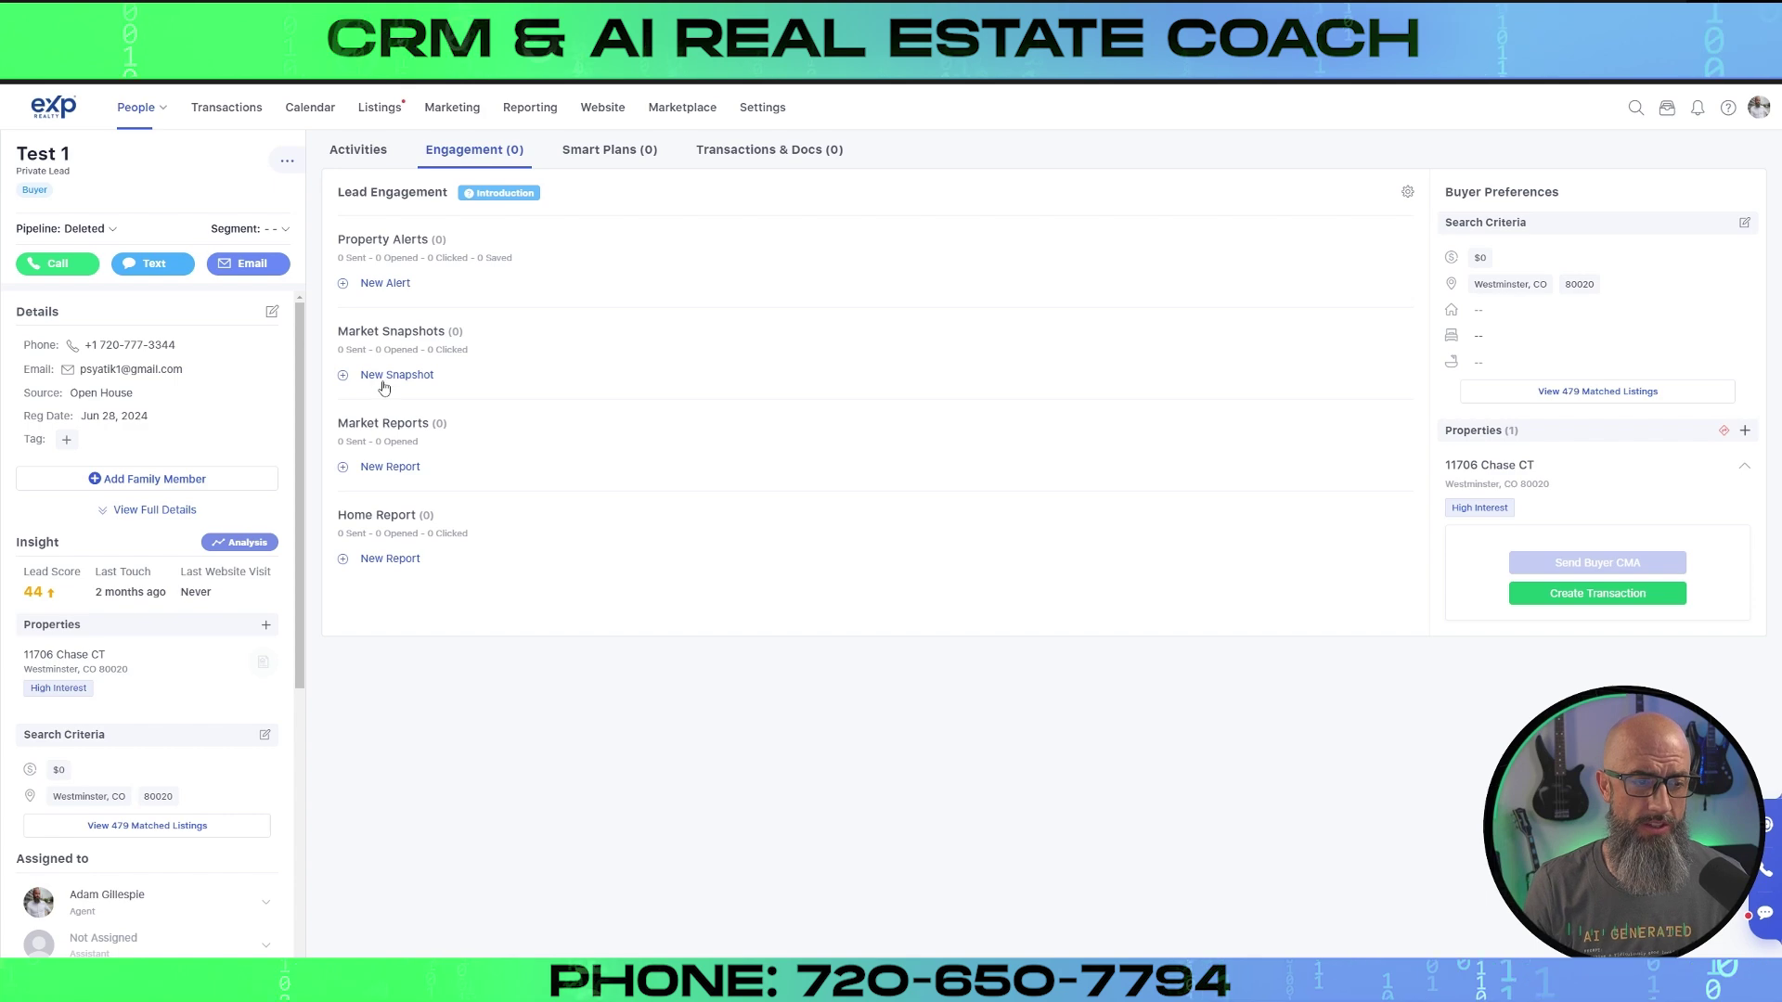
# - Start a new market snapshot with location set to the Torrey Peaks, Westminster, CO subdivision
pyautogui.click(395, 375)
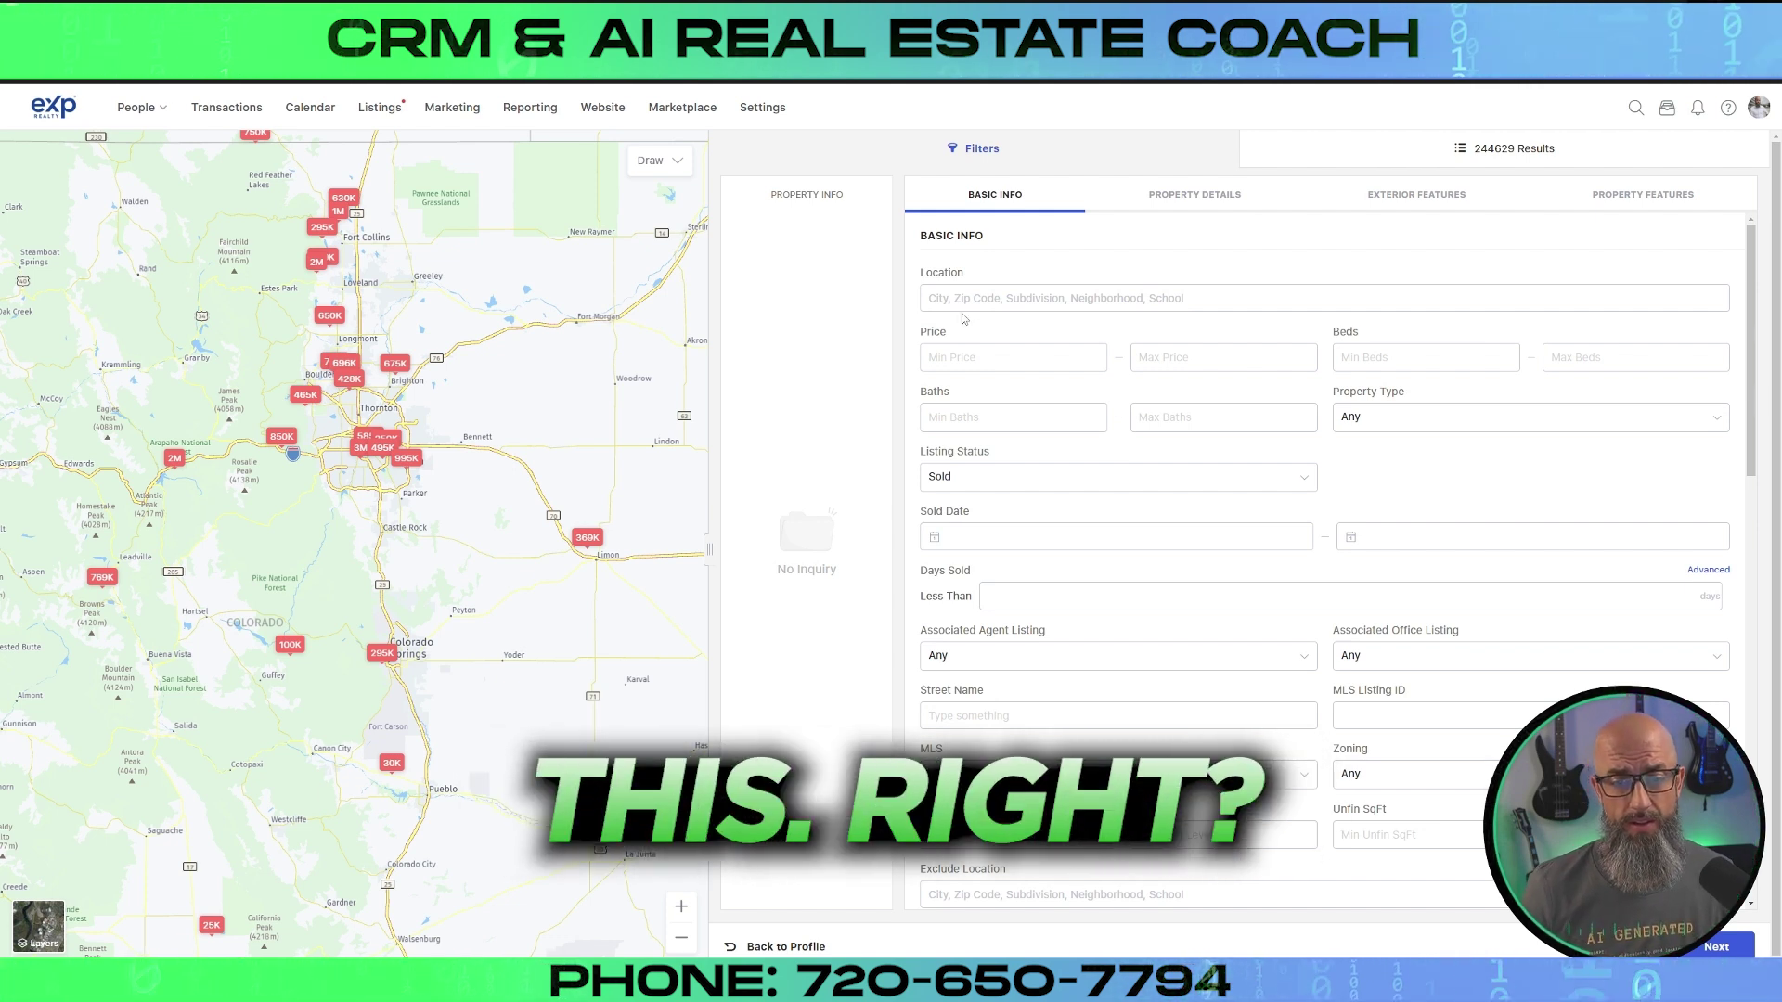
pyautogui.click(1062, 296)
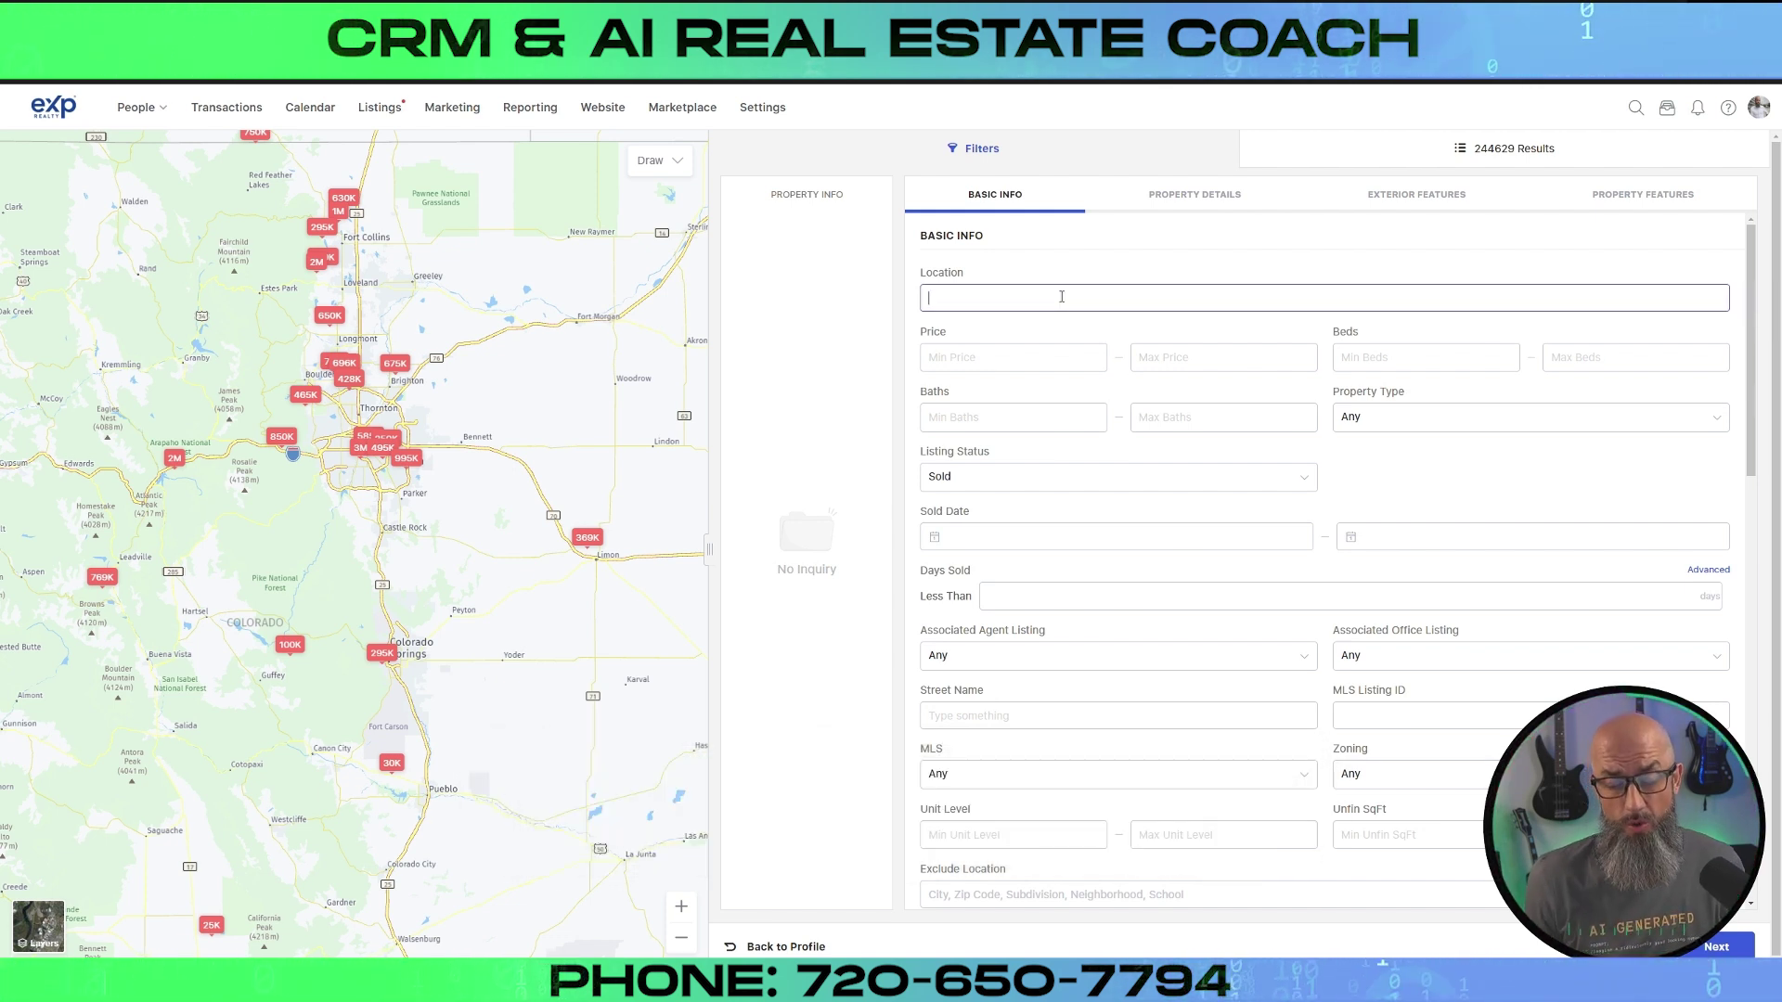
pyautogui.write('Toor')
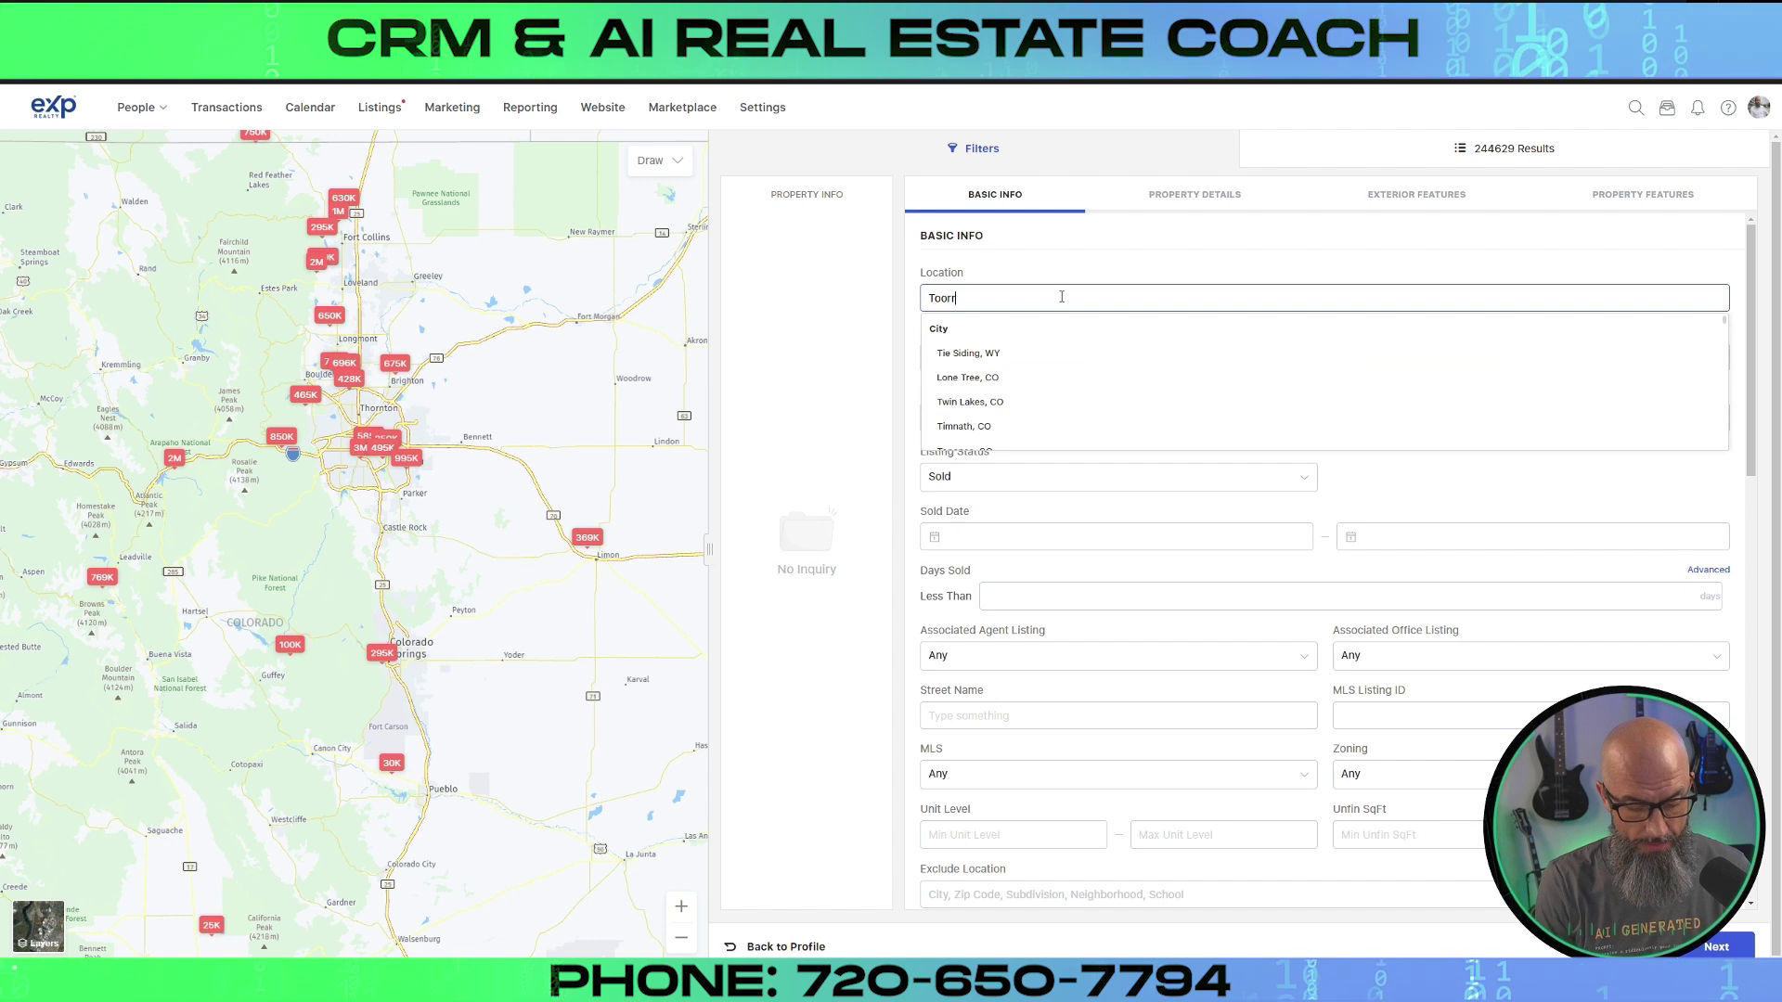
pyautogui.write('ey Peaks')
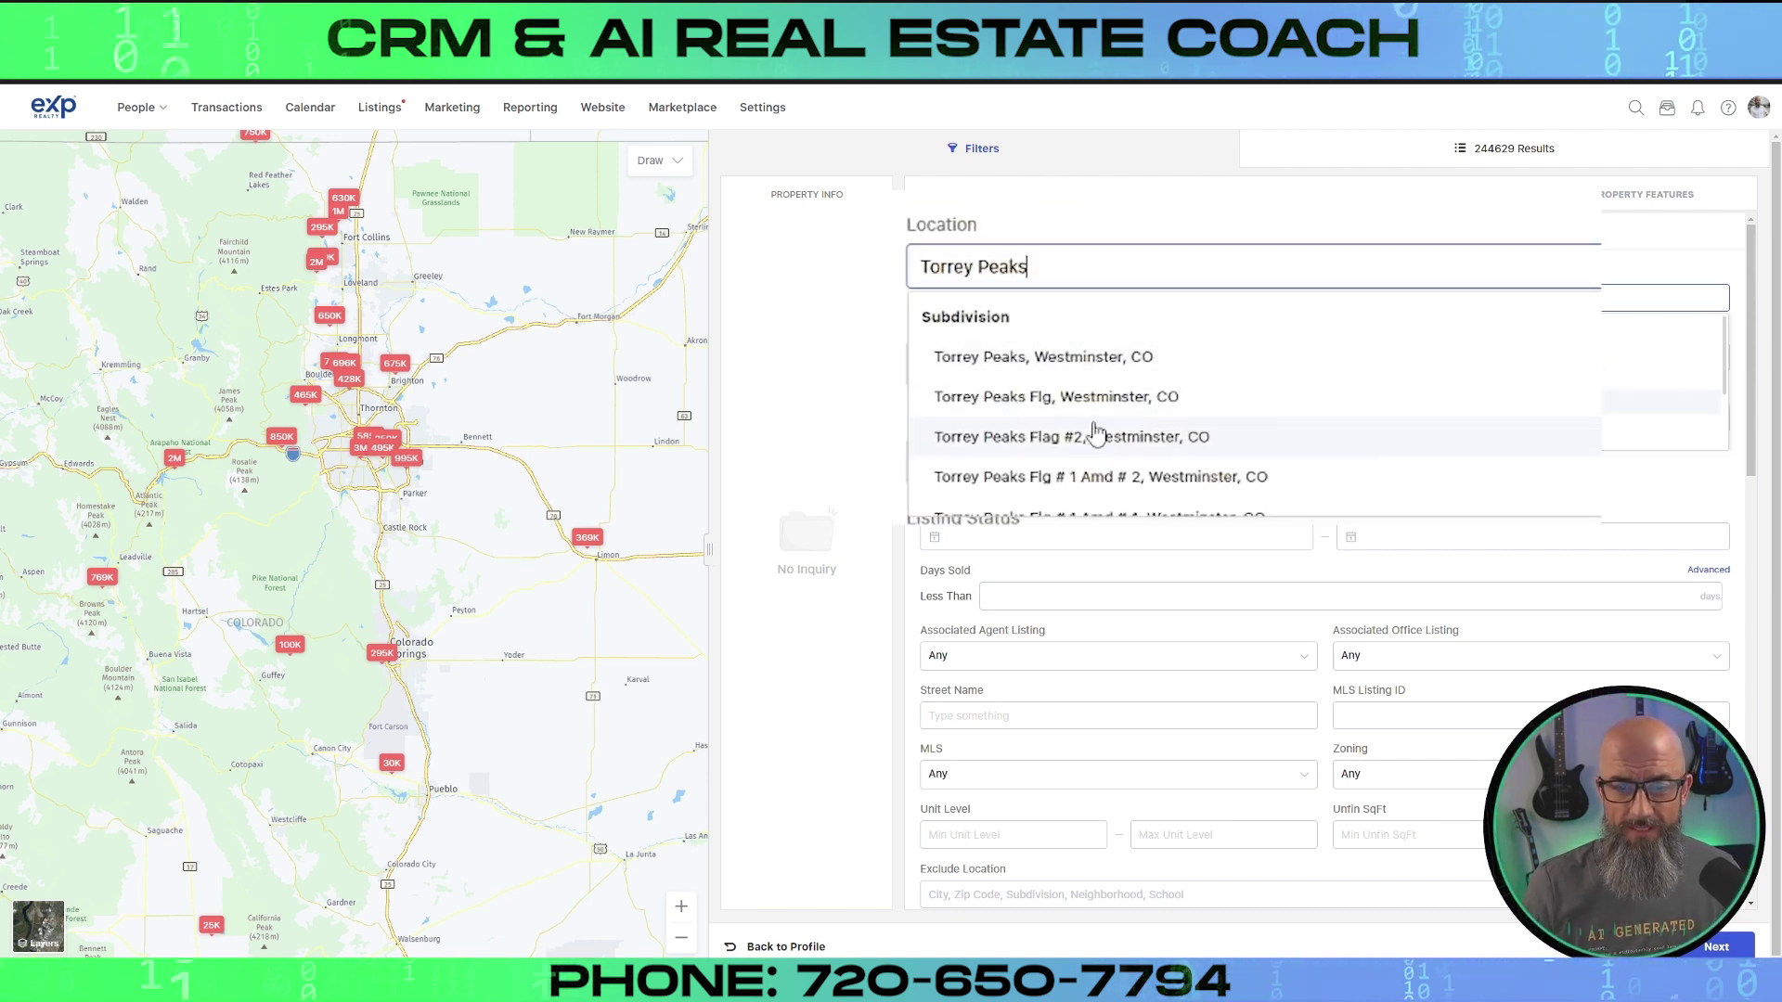
pyautogui.scroll(-2, 1068, 399)
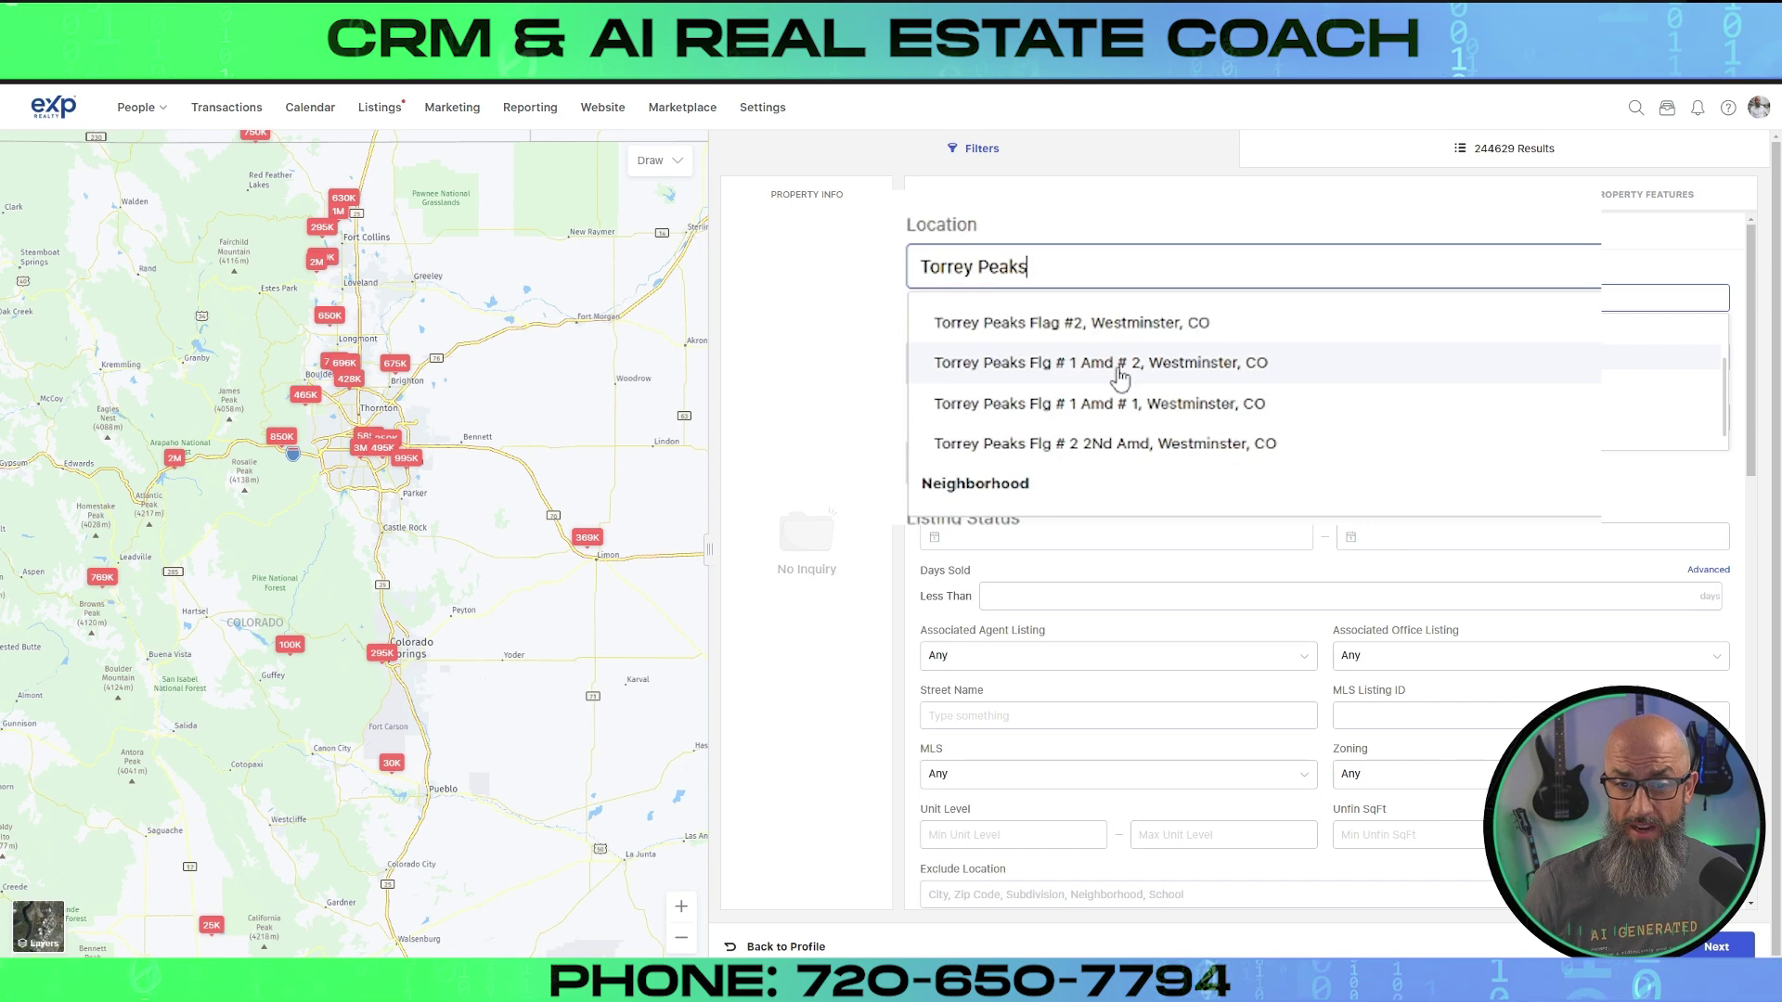
pyautogui.scroll(2, 1154, 399)
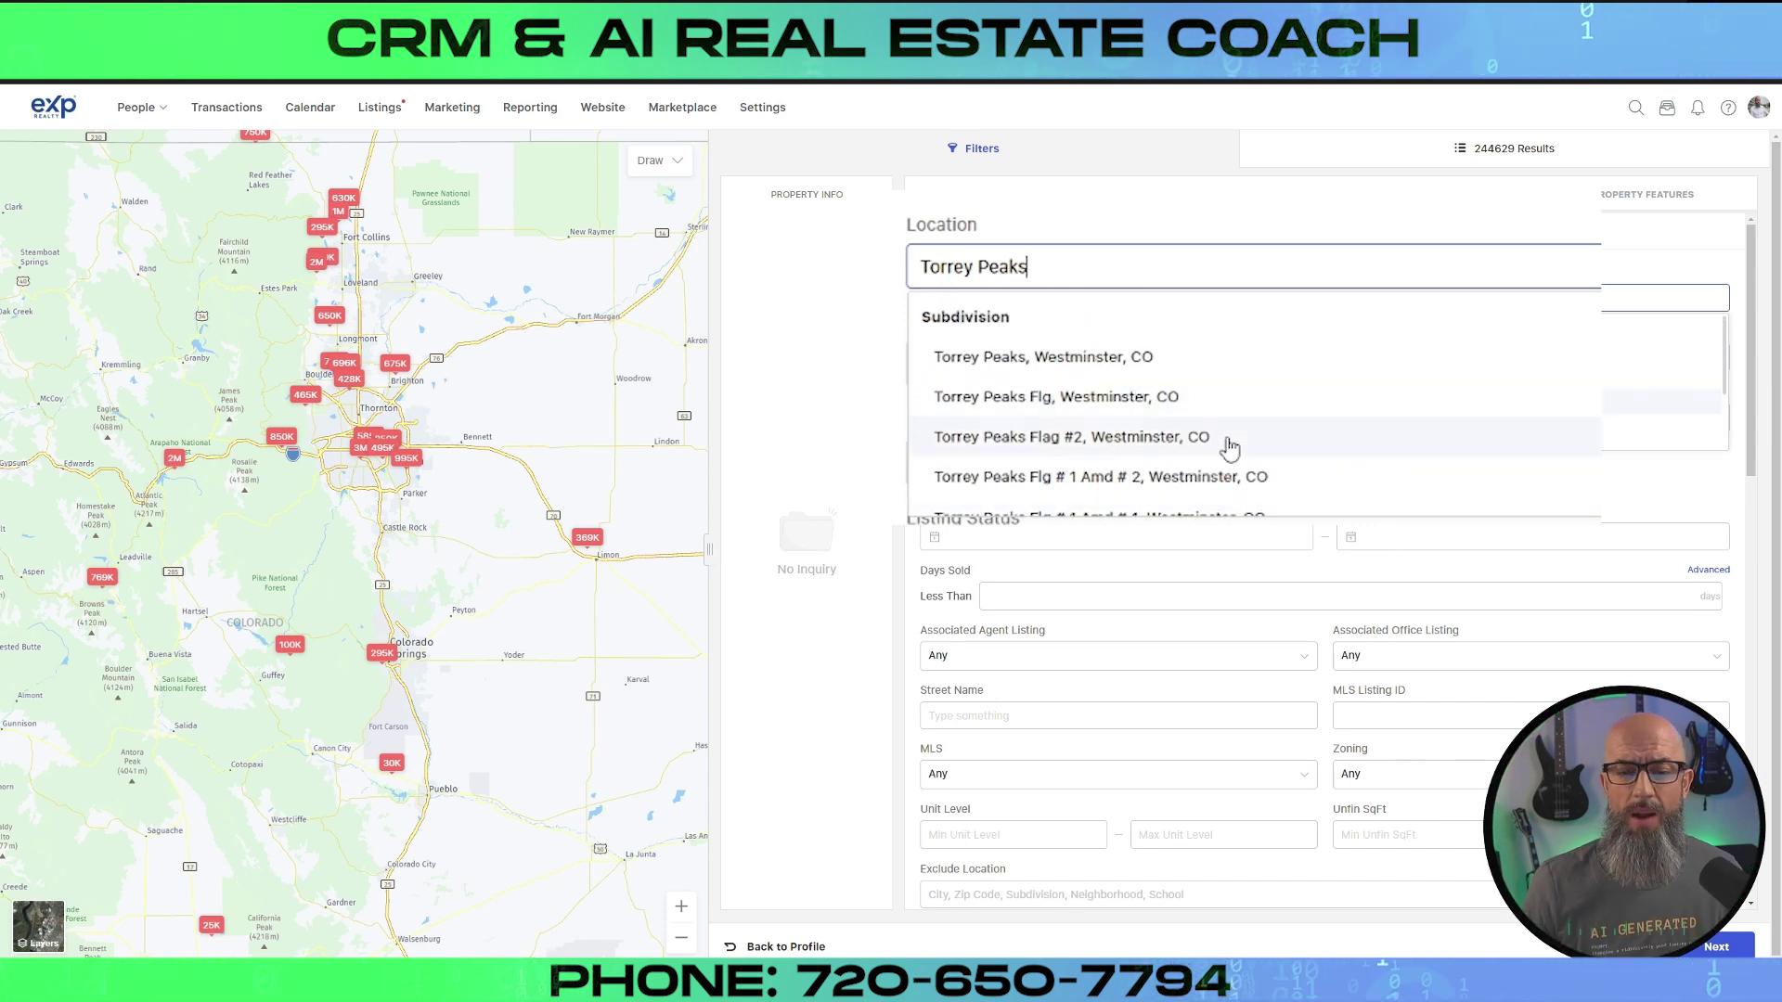
pyautogui.click(1077, 358)
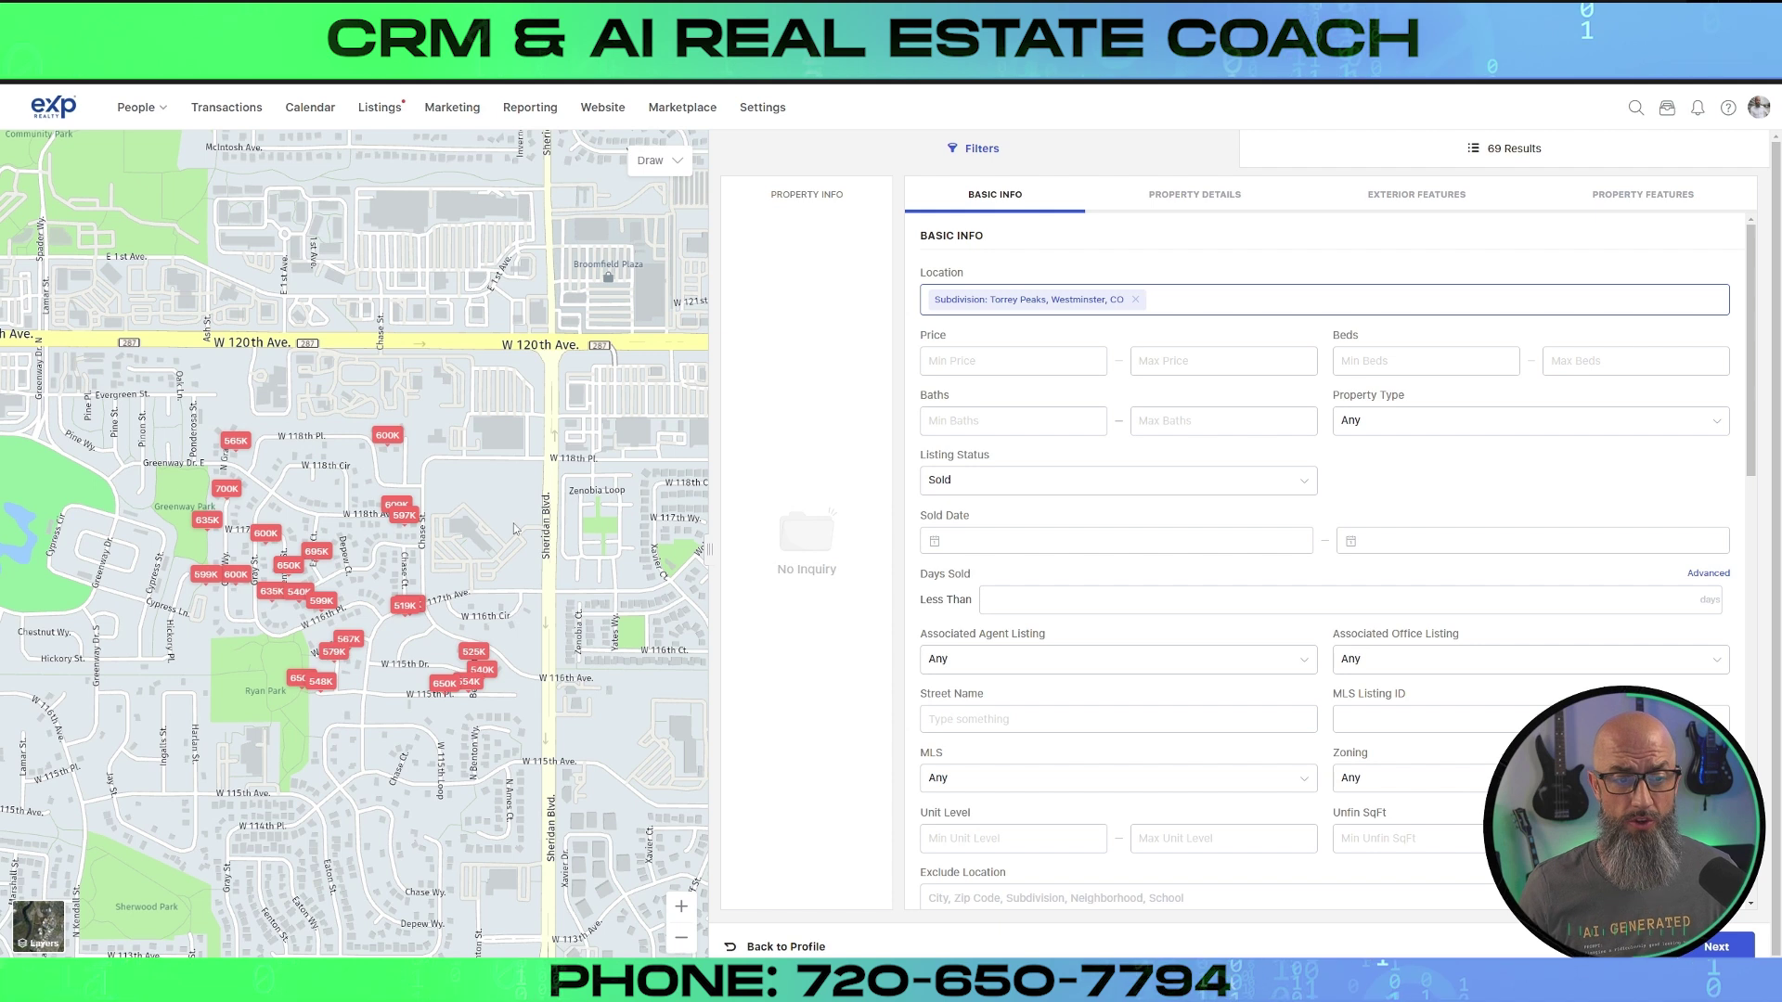
# - Draw a map polygon south of W 120th Ave and west of Sheridan Blvd, straightening its bottom edge
pyautogui.click(655, 162)
pyautogui.click(666, 218)
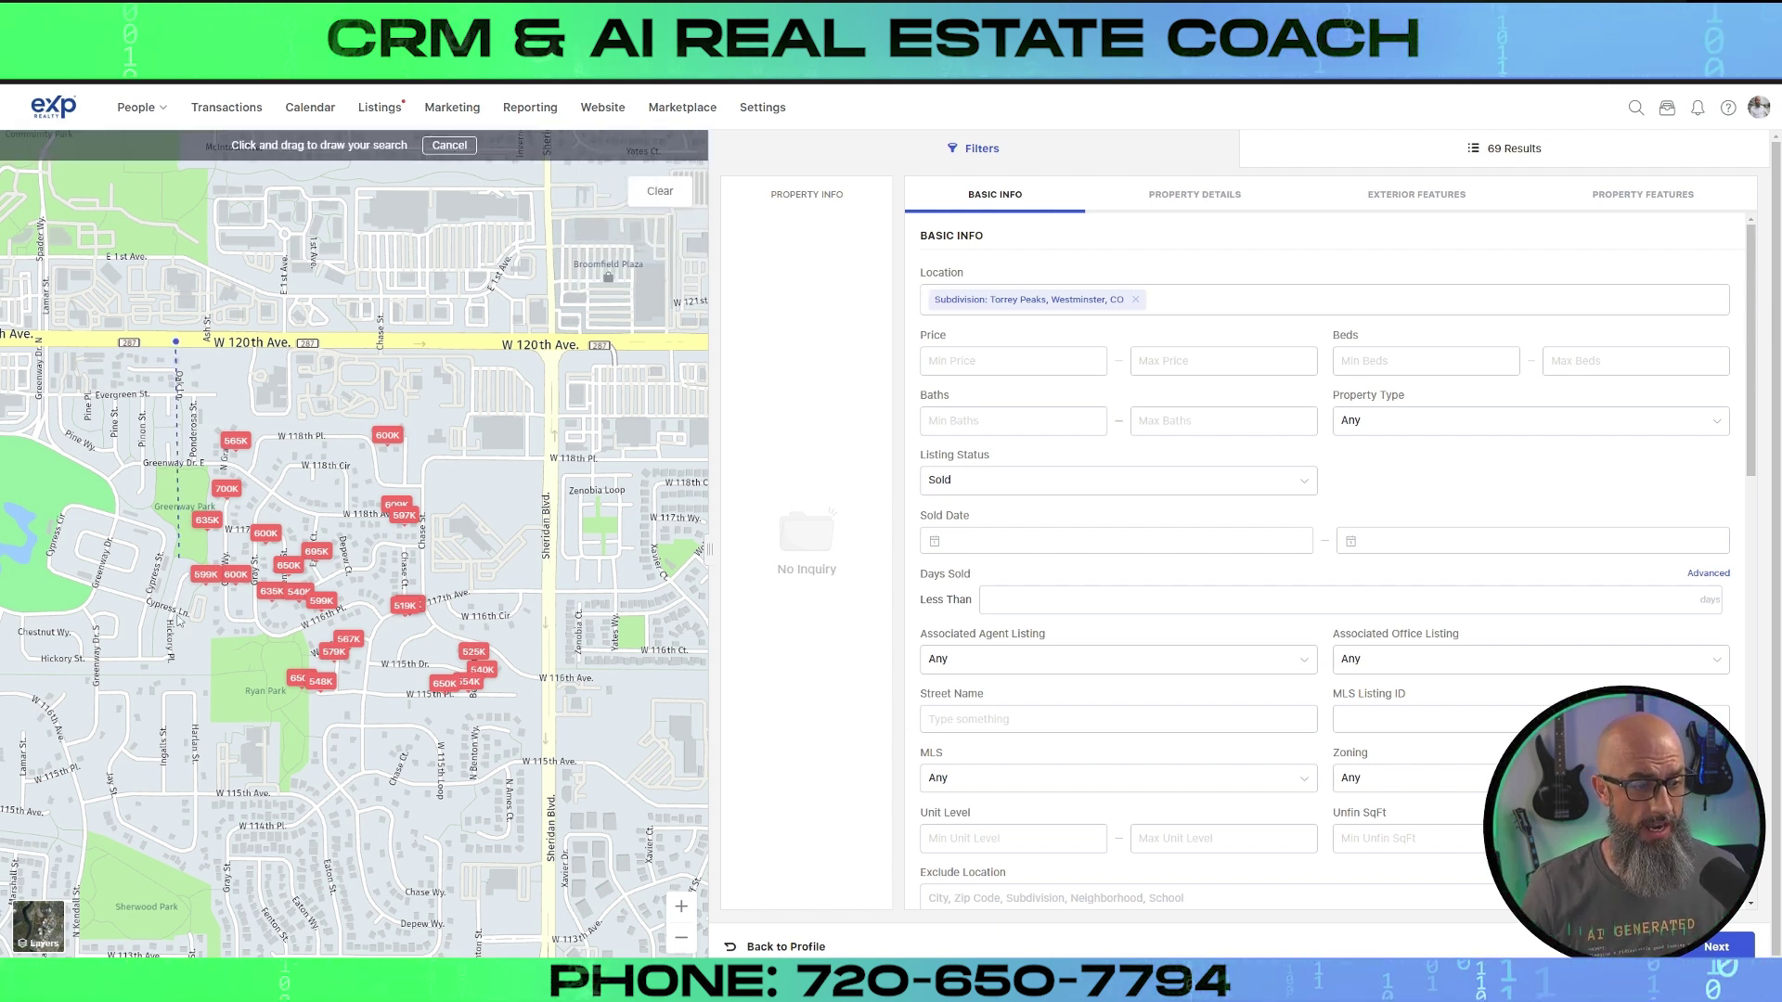
pyautogui.click(264, 727)
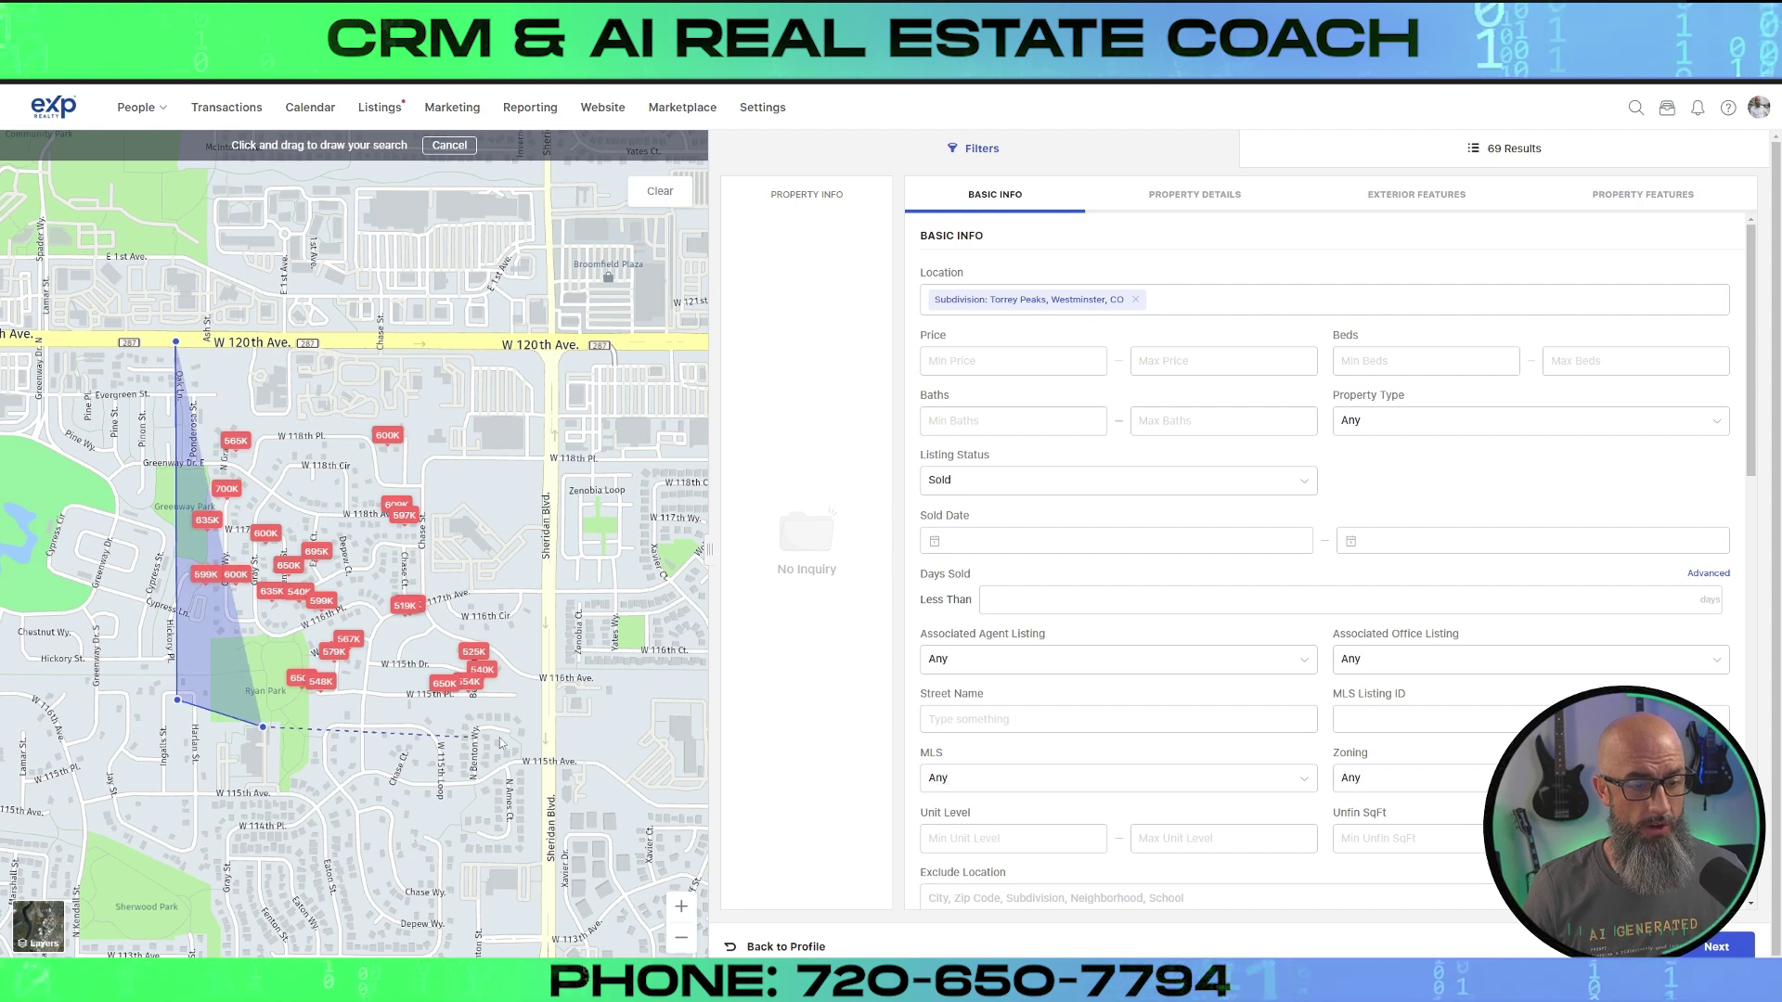
pyautogui.click(546, 698)
pyautogui.click(553, 347)
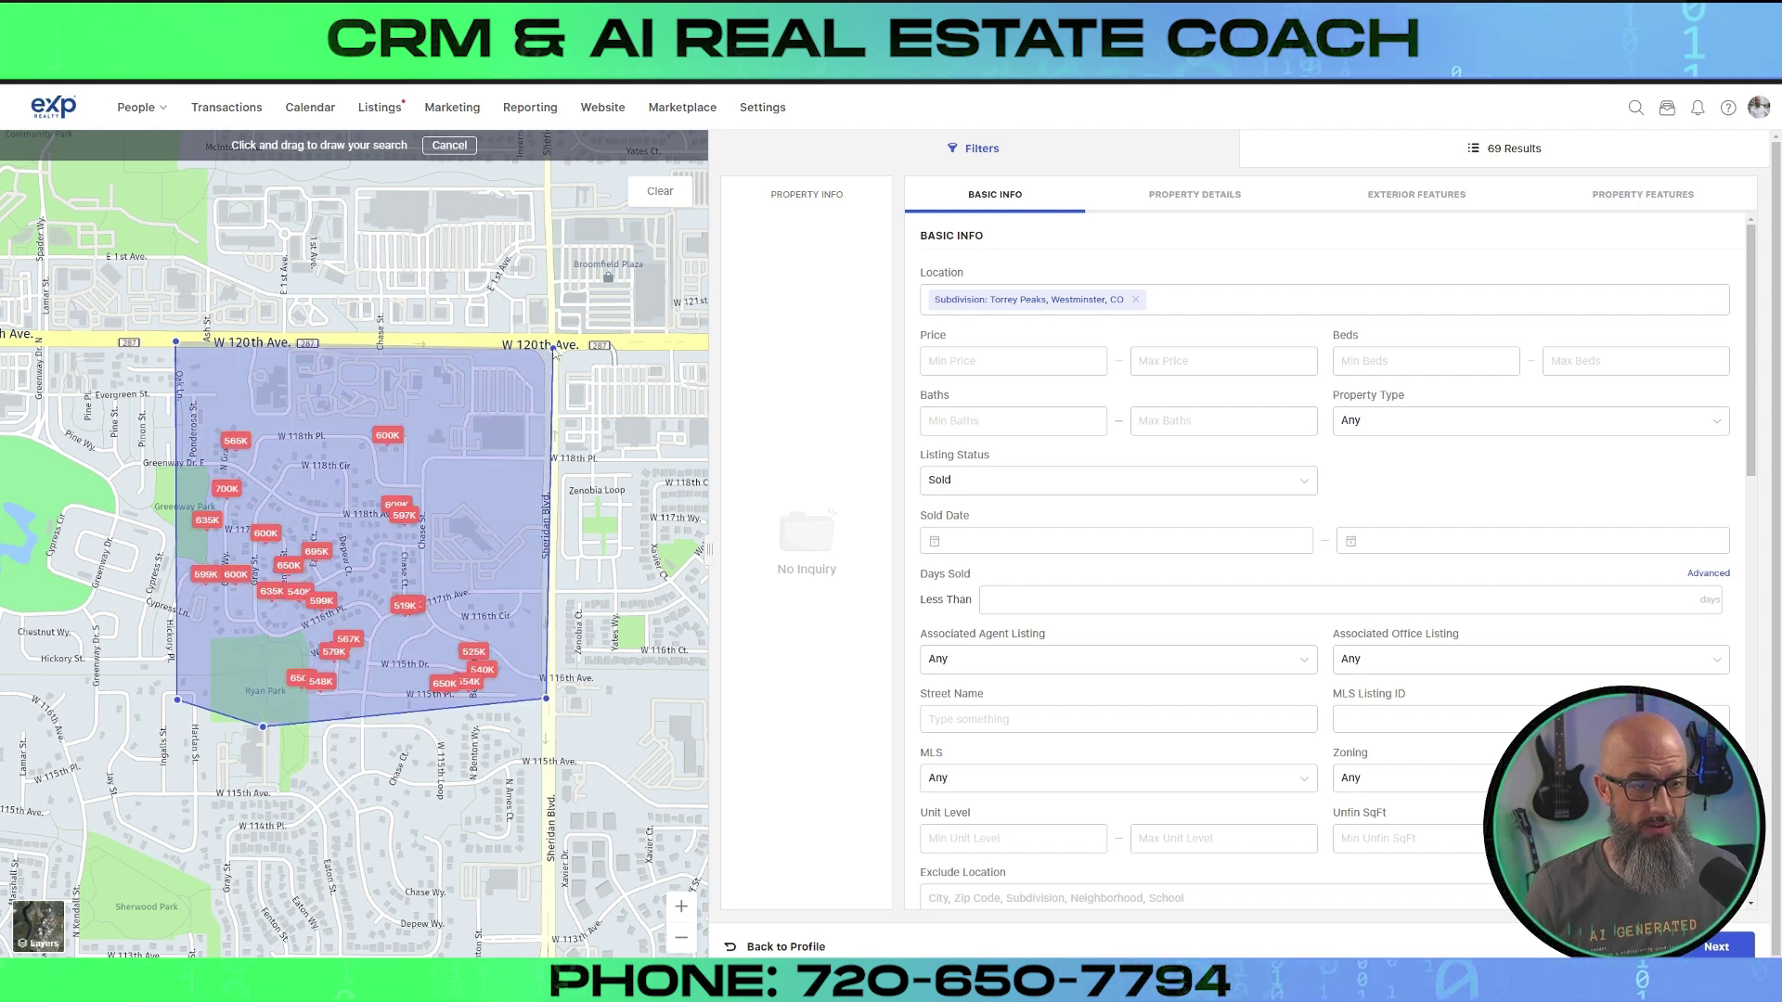
pyautogui.click(178, 343)
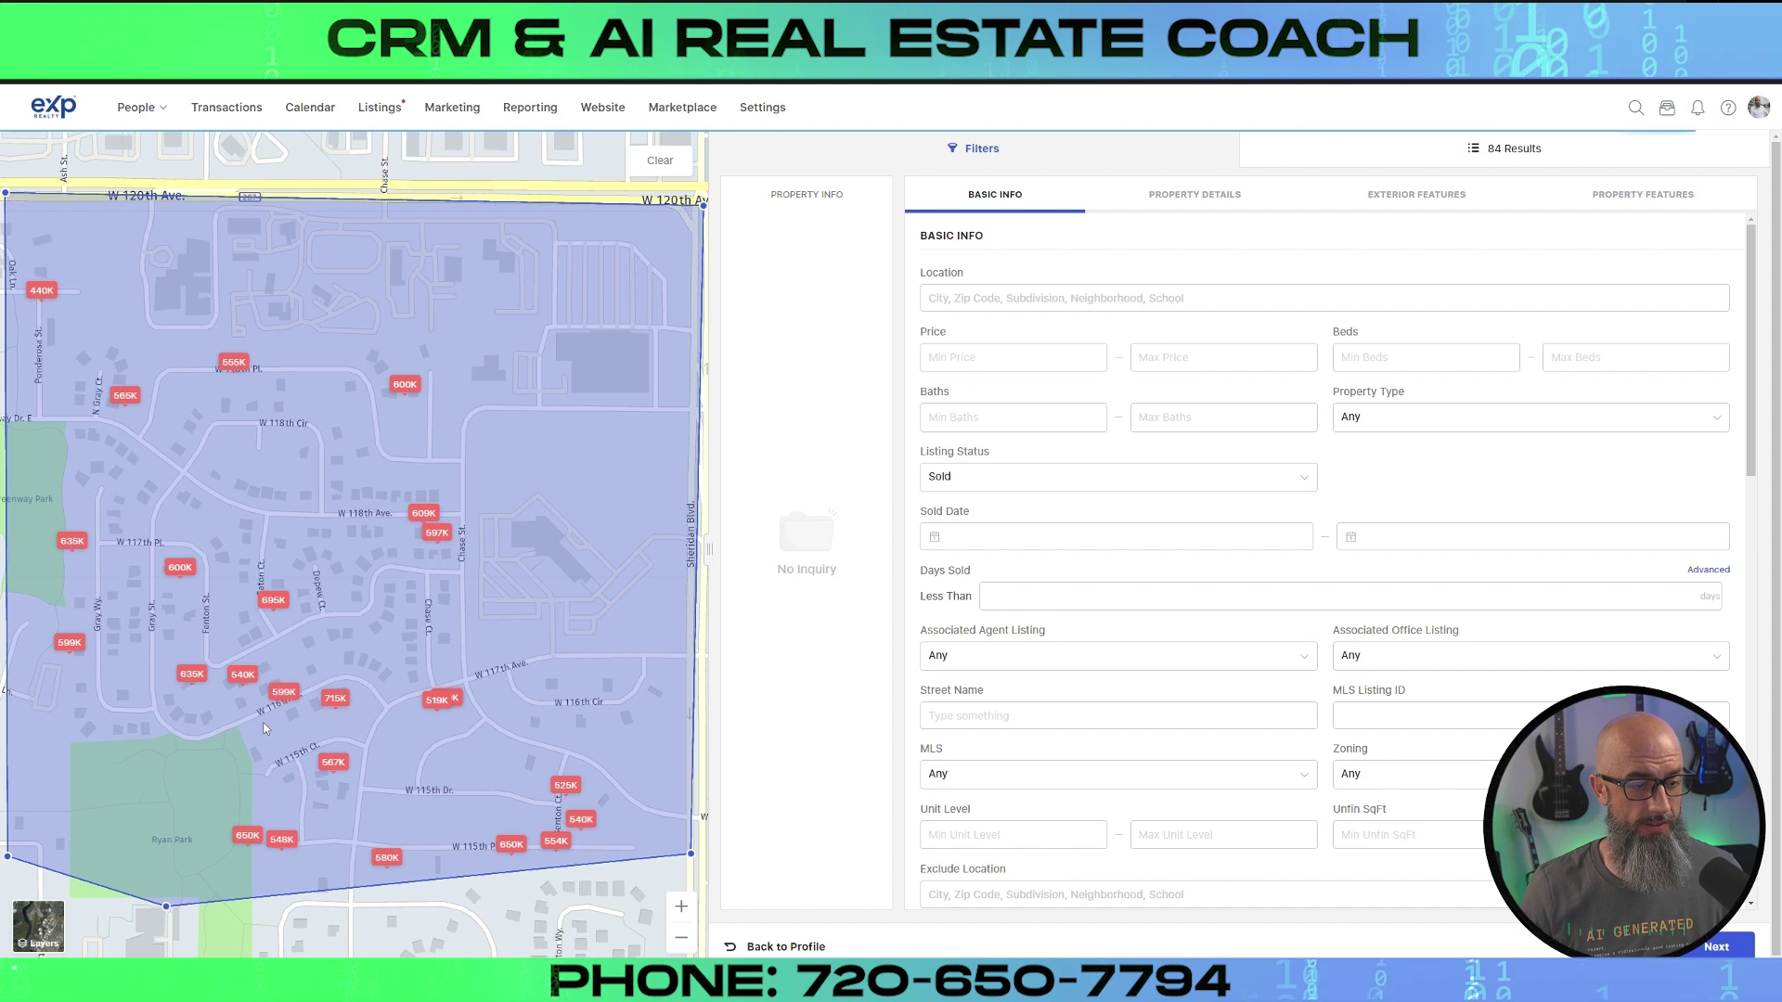
pyautogui.moveTo(166, 906); pyautogui.dragTo(164, 865)
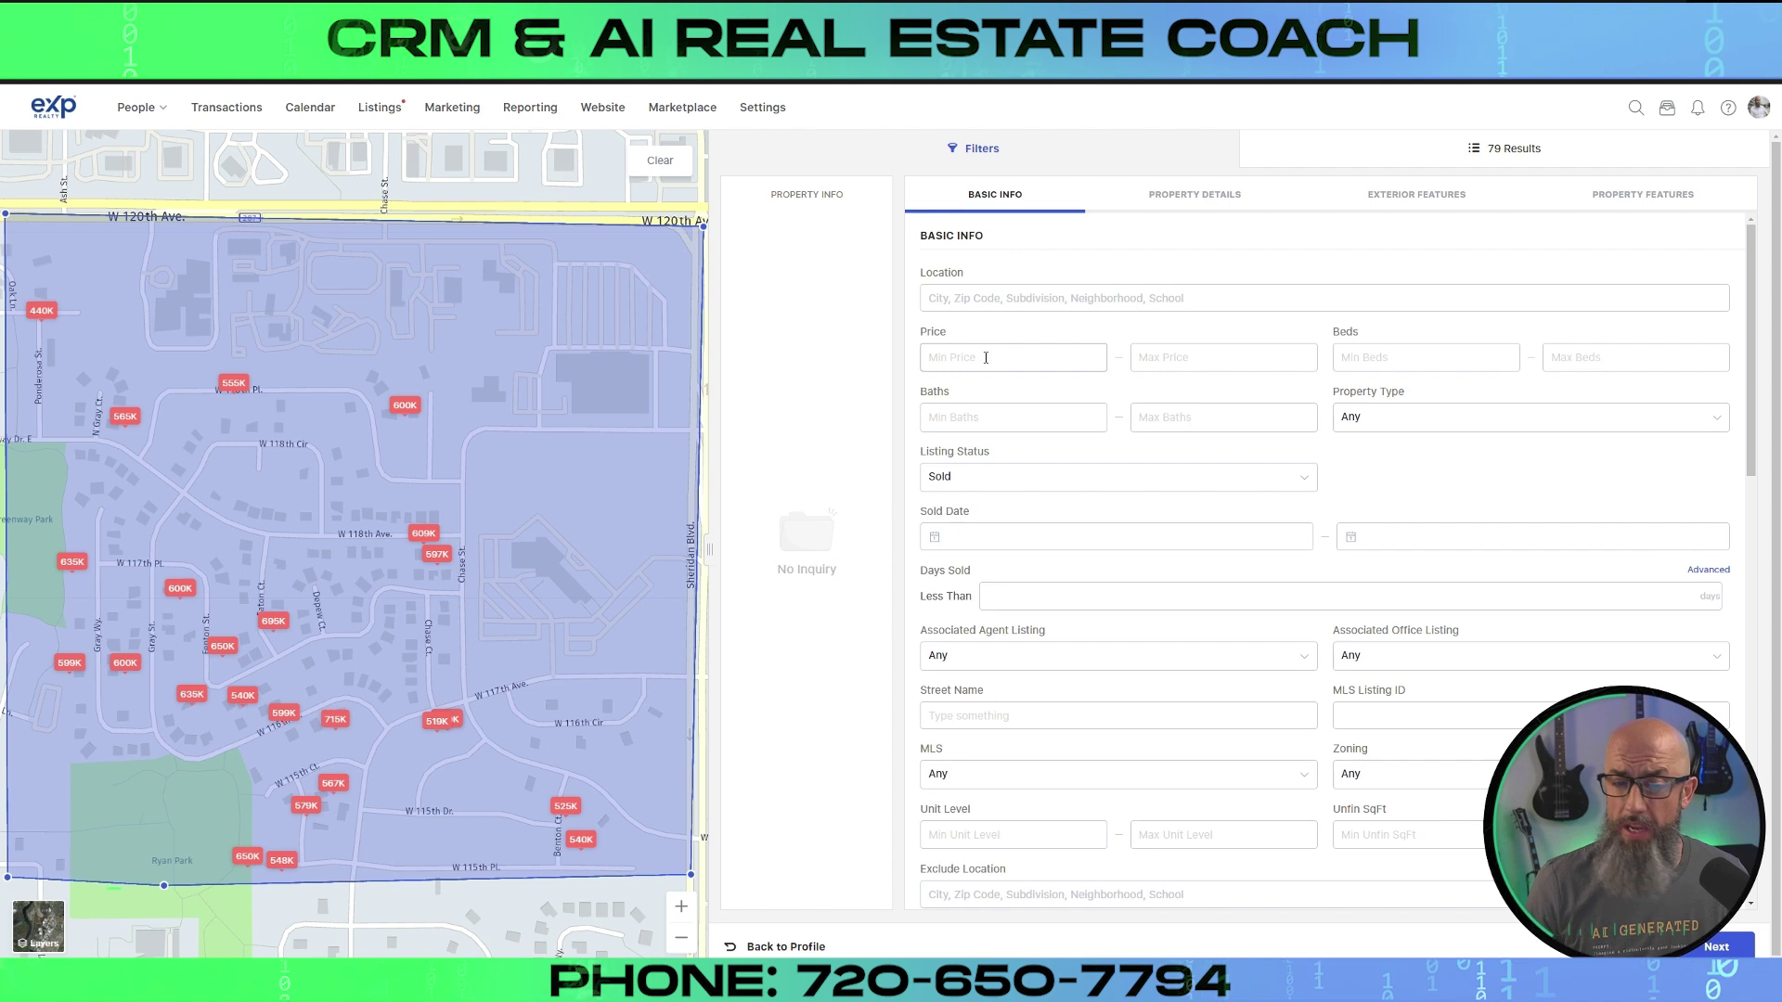
# - Look over the bed count and property type filters without changing them
pyautogui.click(1386, 361)
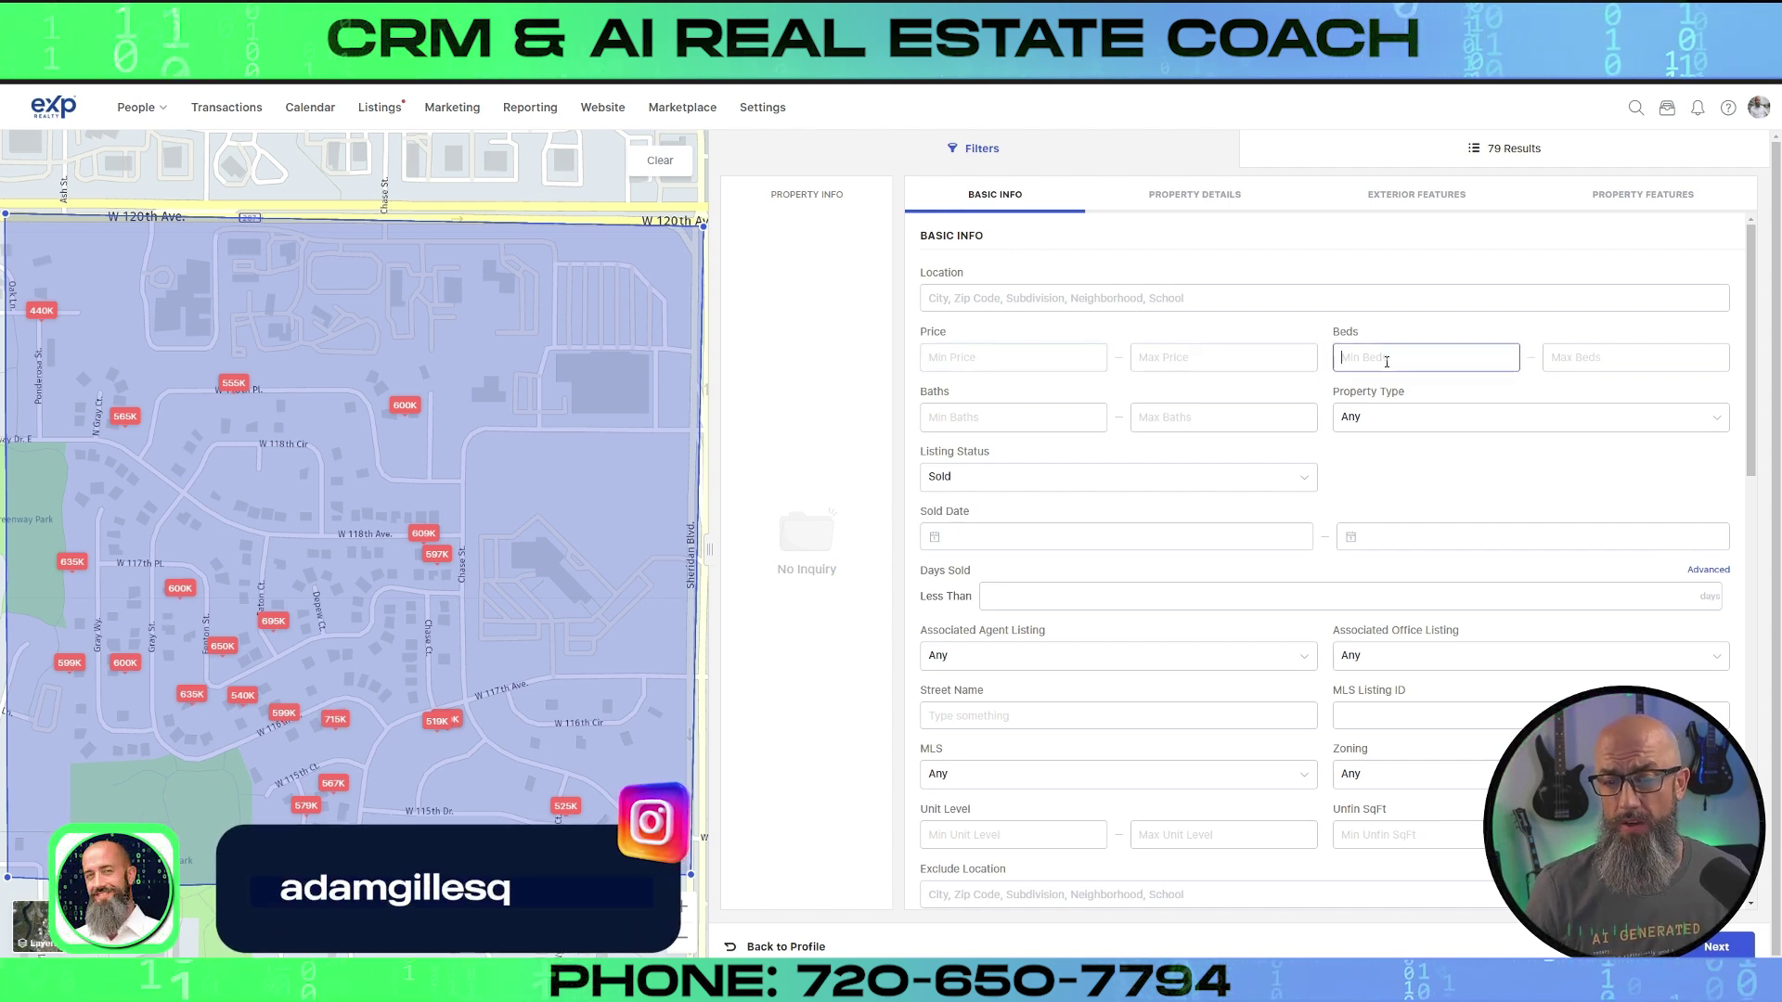
pyautogui.press('Tab')
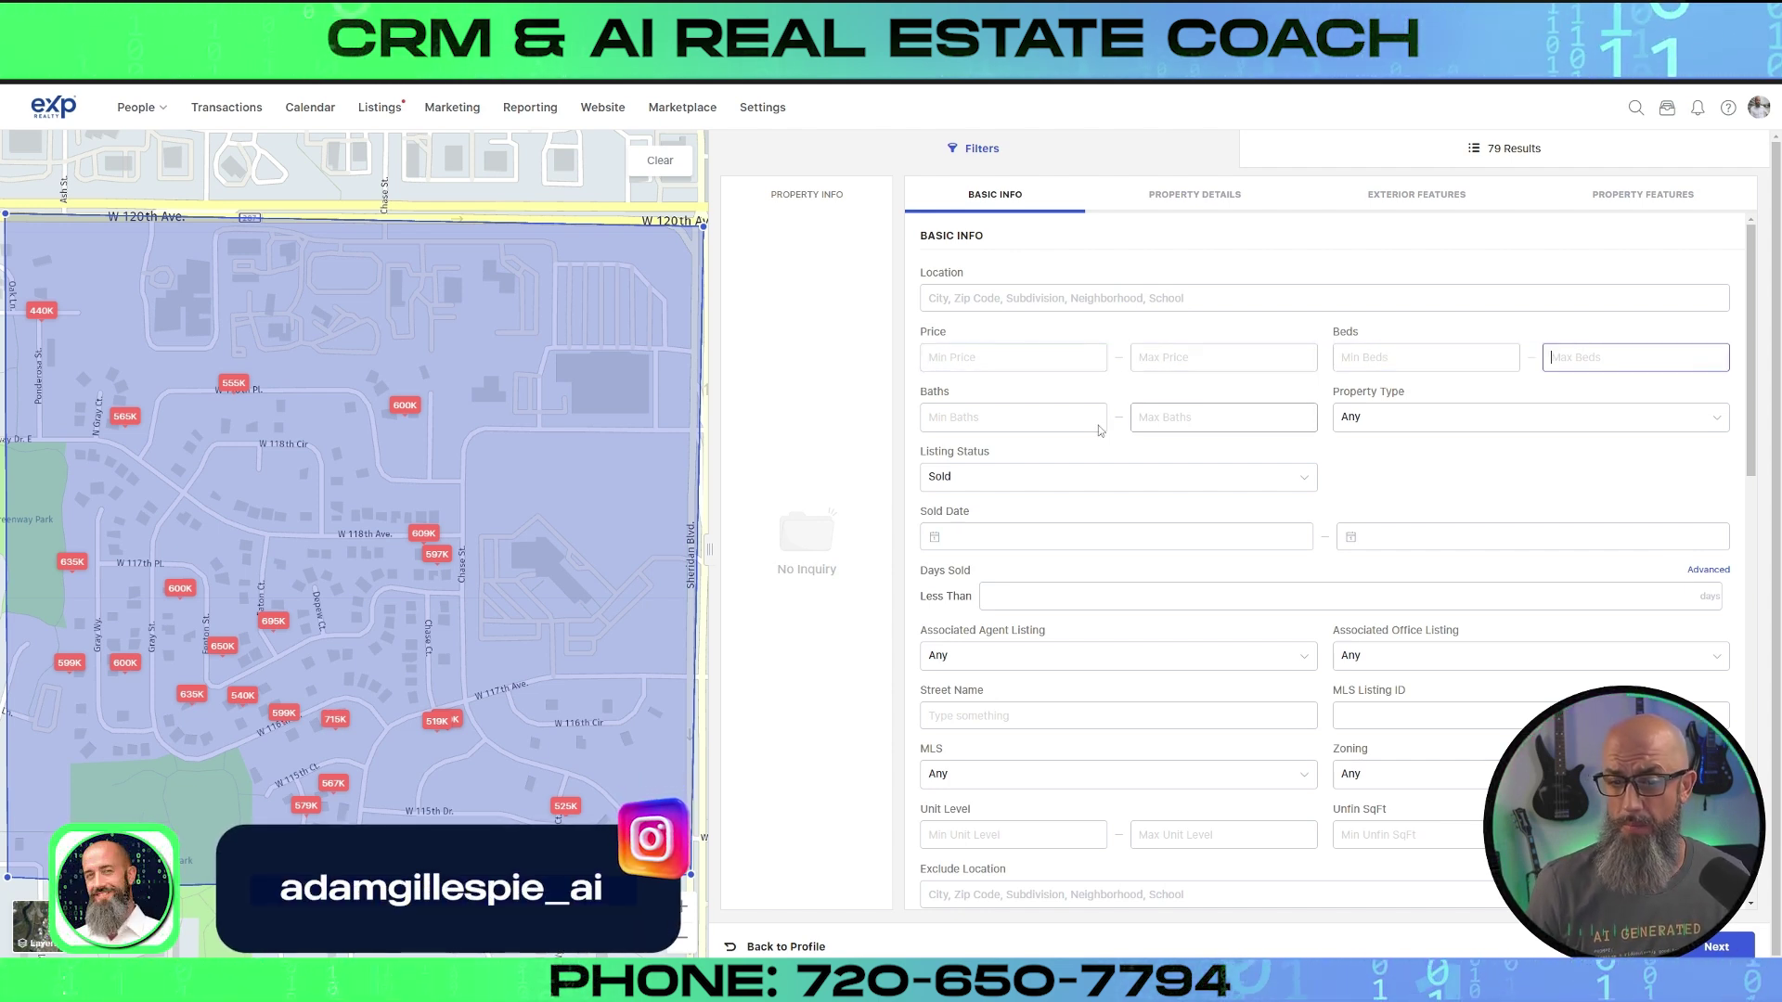
pyautogui.click(1353, 423)
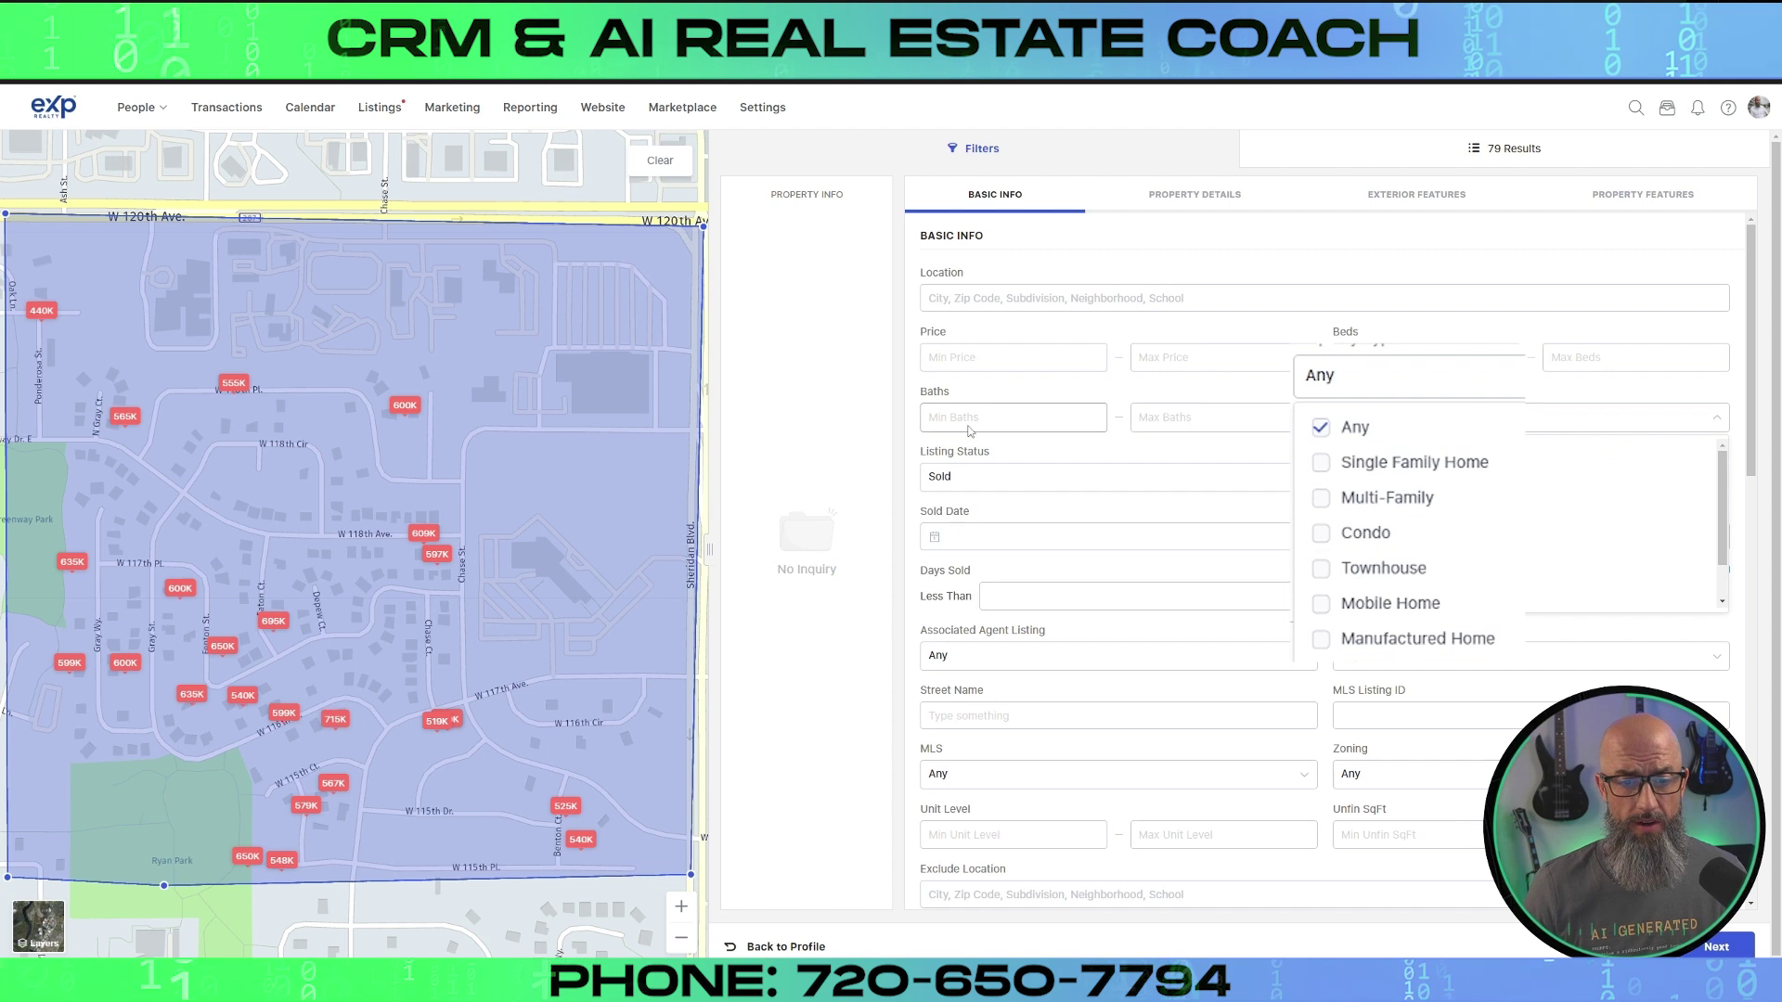
# - Change the listing status from Sold to Any, raising the results to 81
pyautogui.click(968, 476)
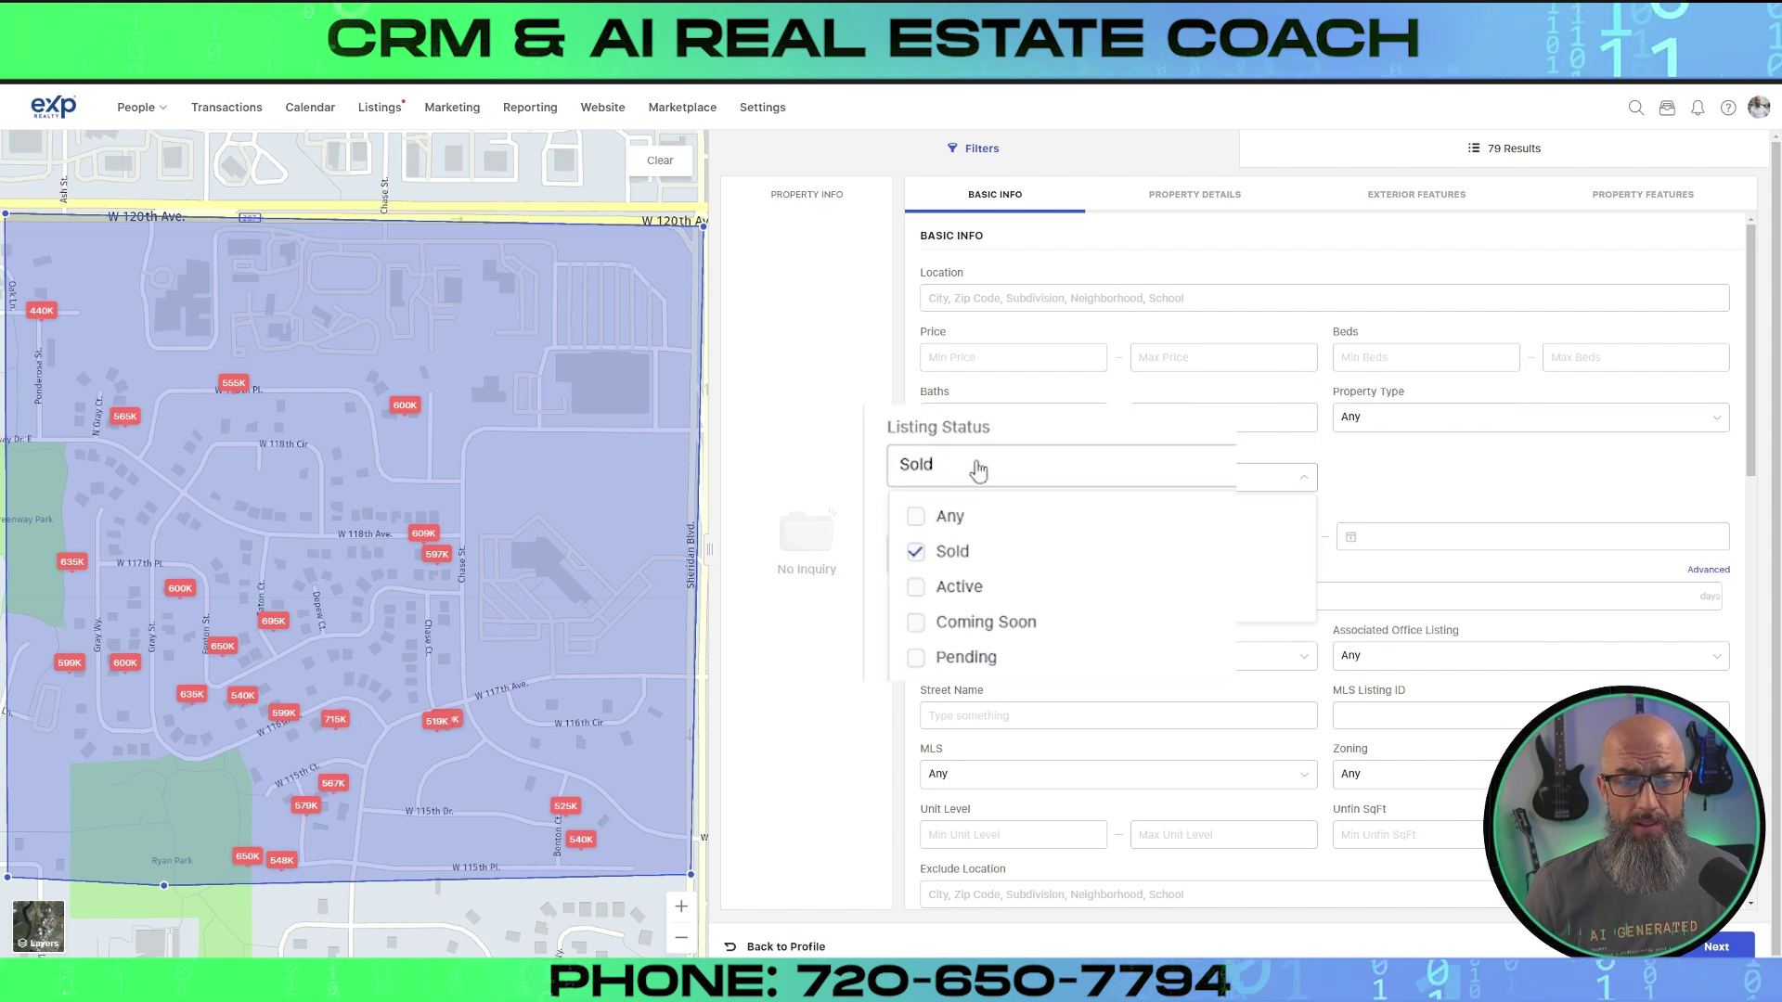
pyautogui.click(917, 594)
pyautogui.click(921, 623)
pyautogui.click(920, 659)
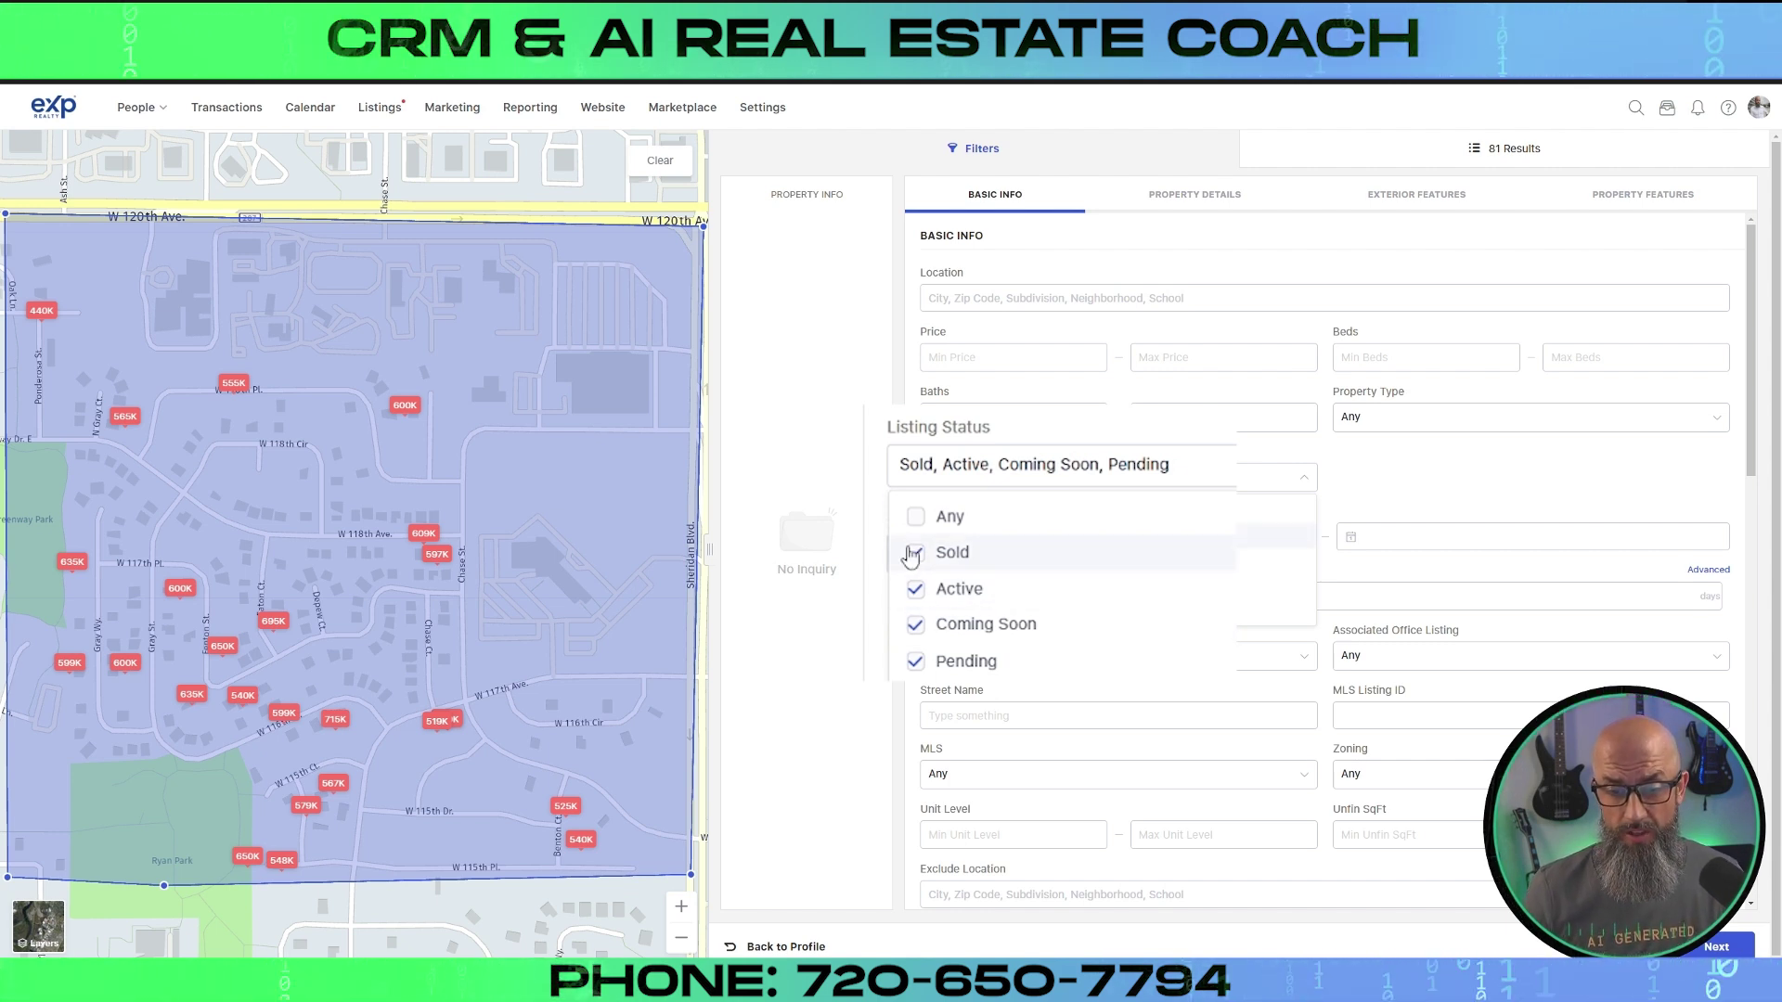
pyautogui.click(916, 518)
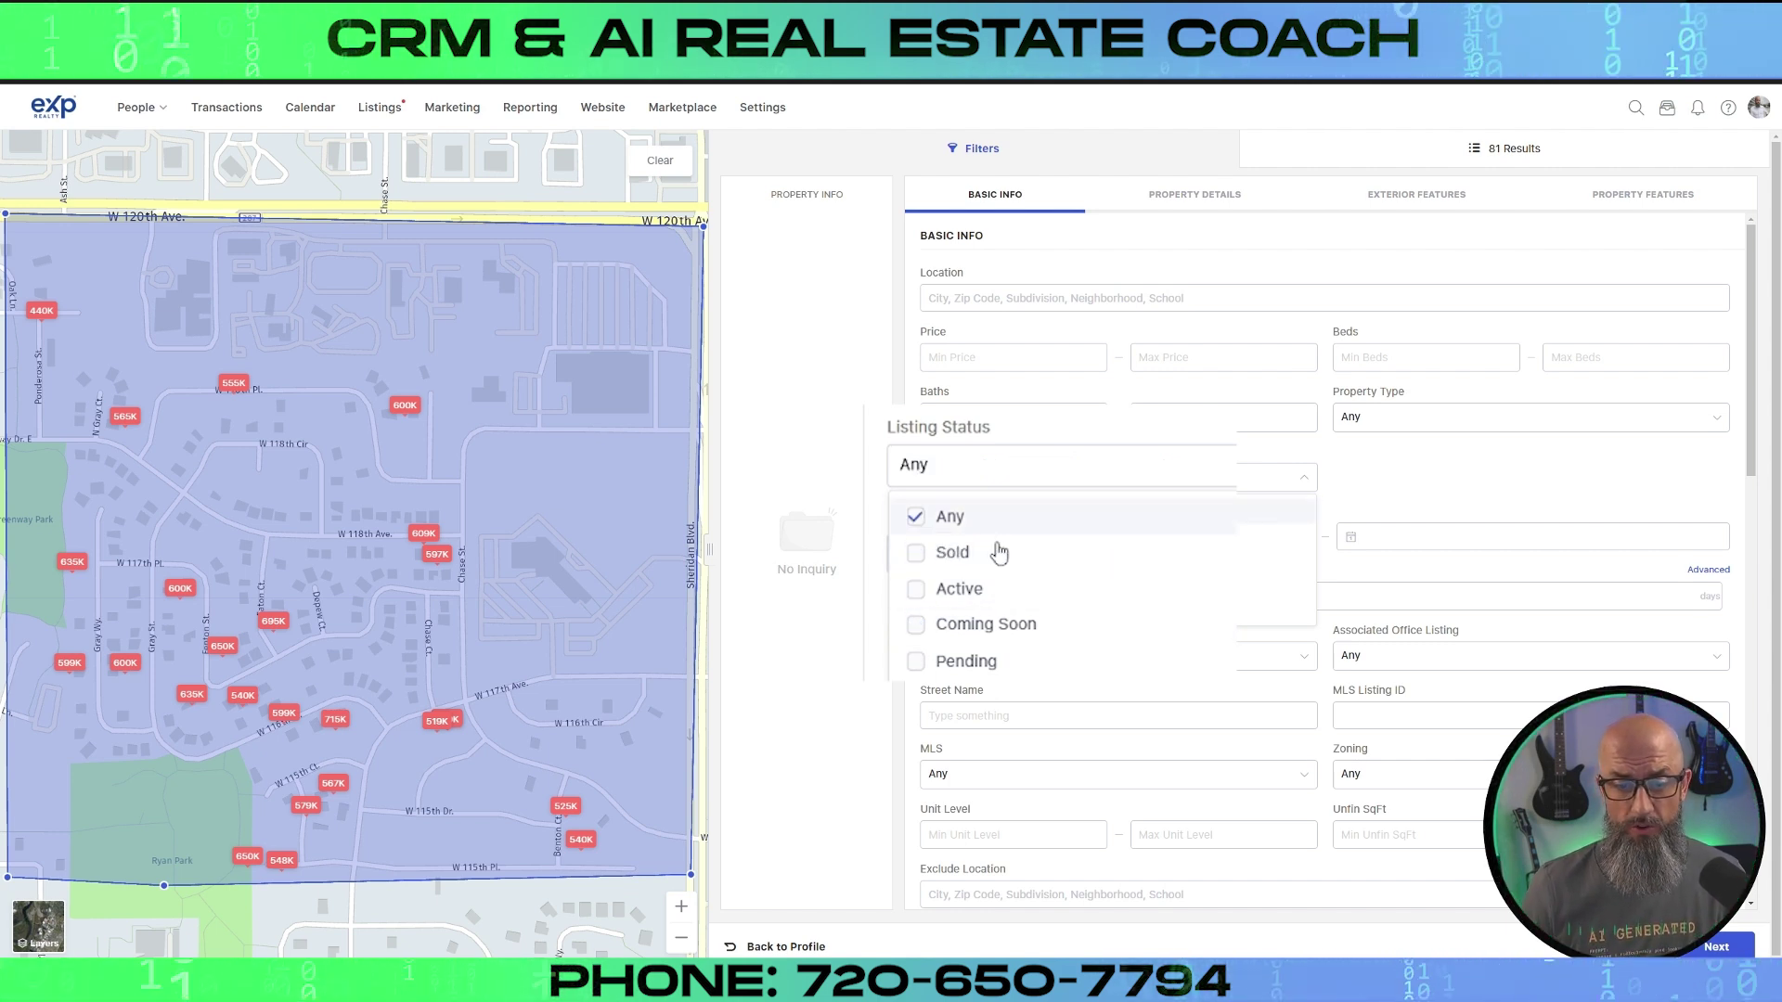
pyautogui.click(476, 572)
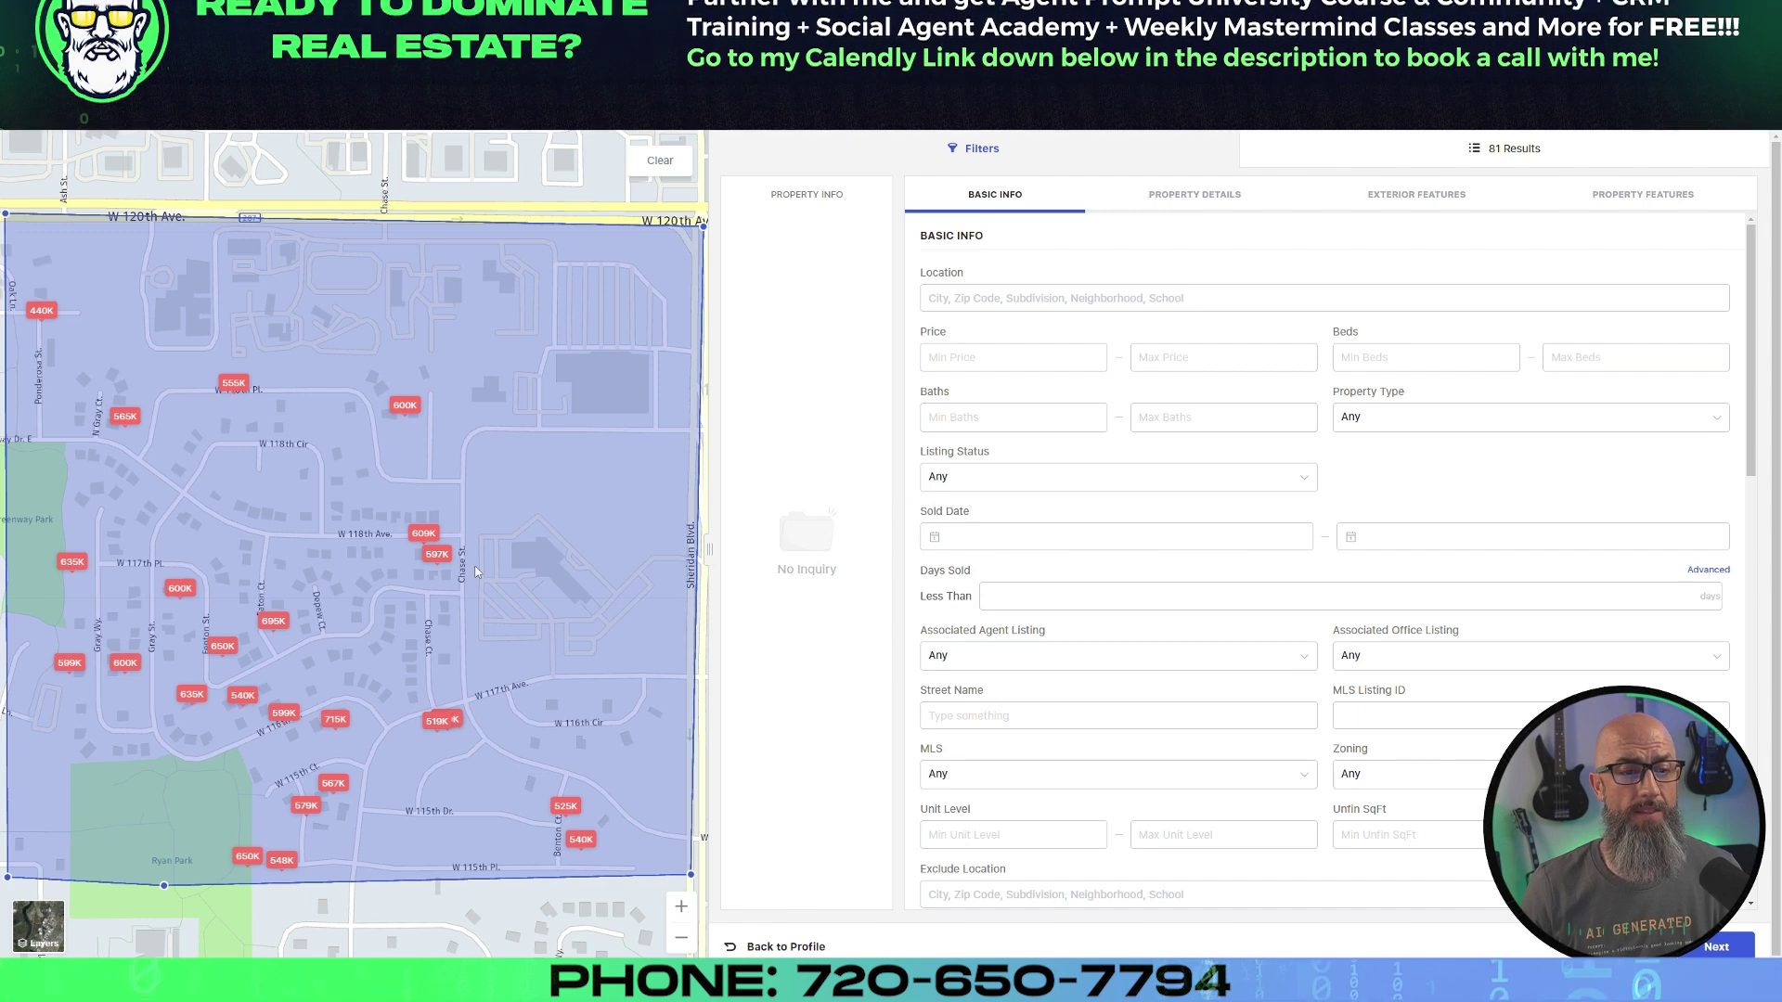
# - Review the Basic Info and Property Details filters, leaving MLS set to Any
pyautogui.scroll(-1, 1134, 499)
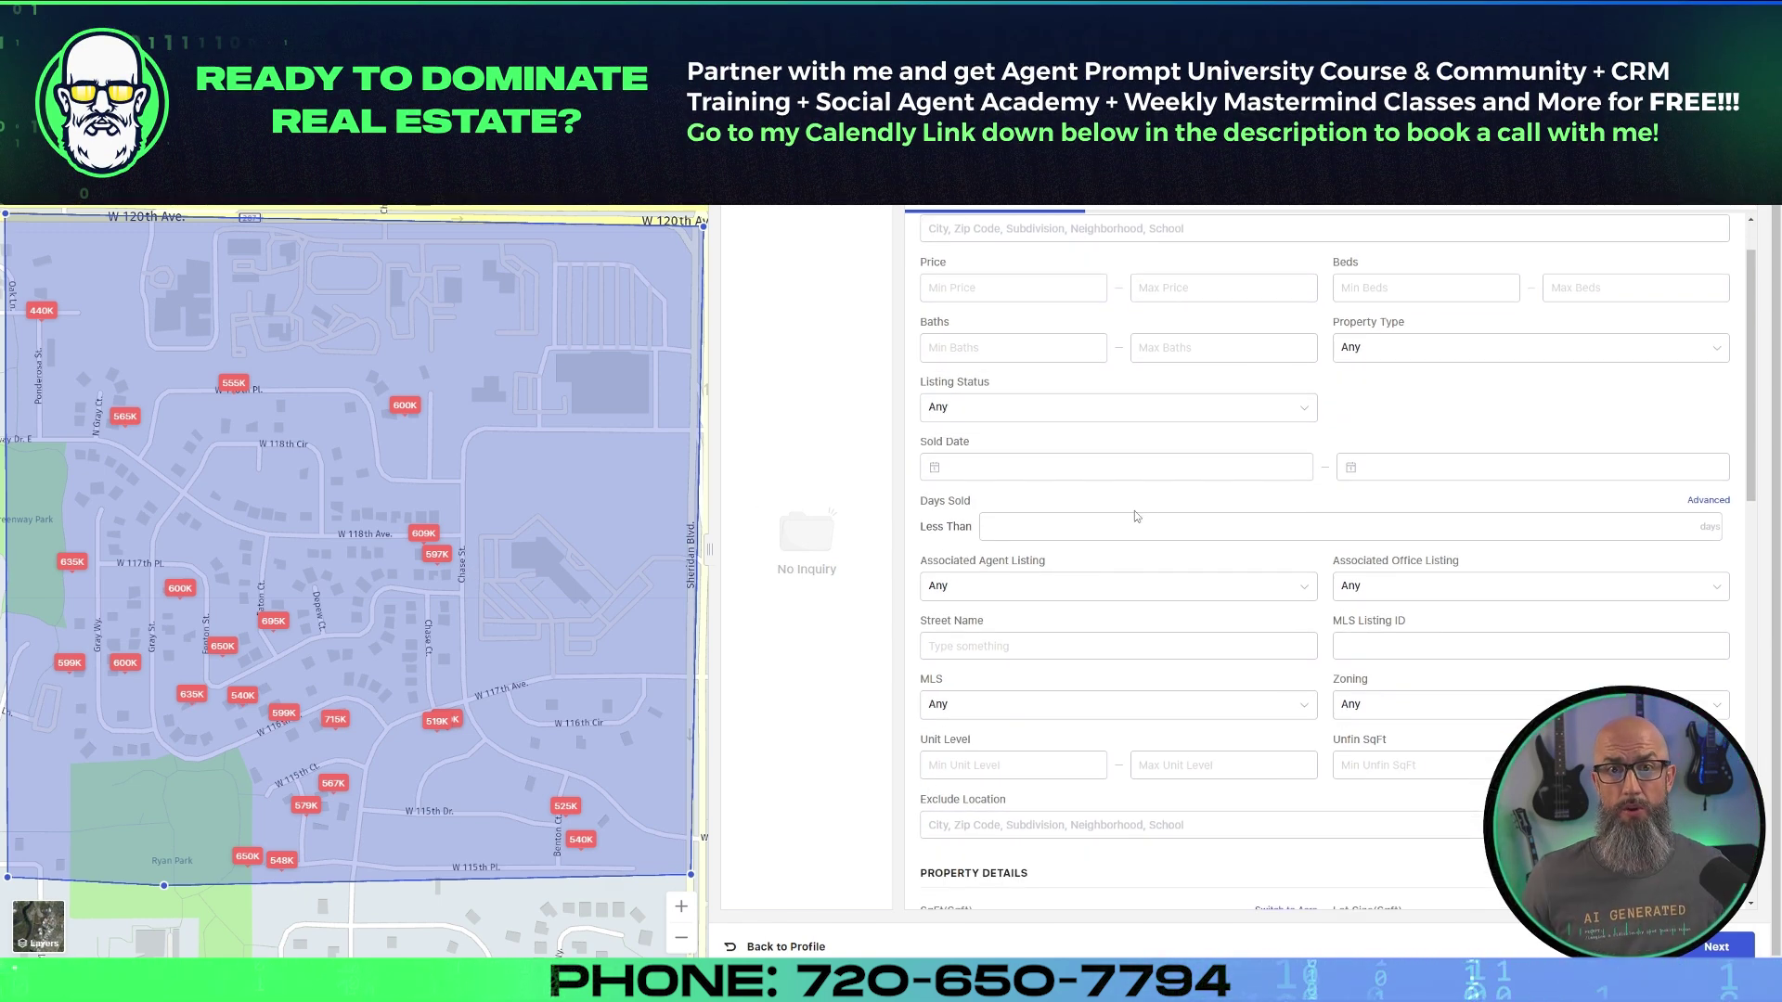
pyautogui.scroll(-2, 1134, 516)
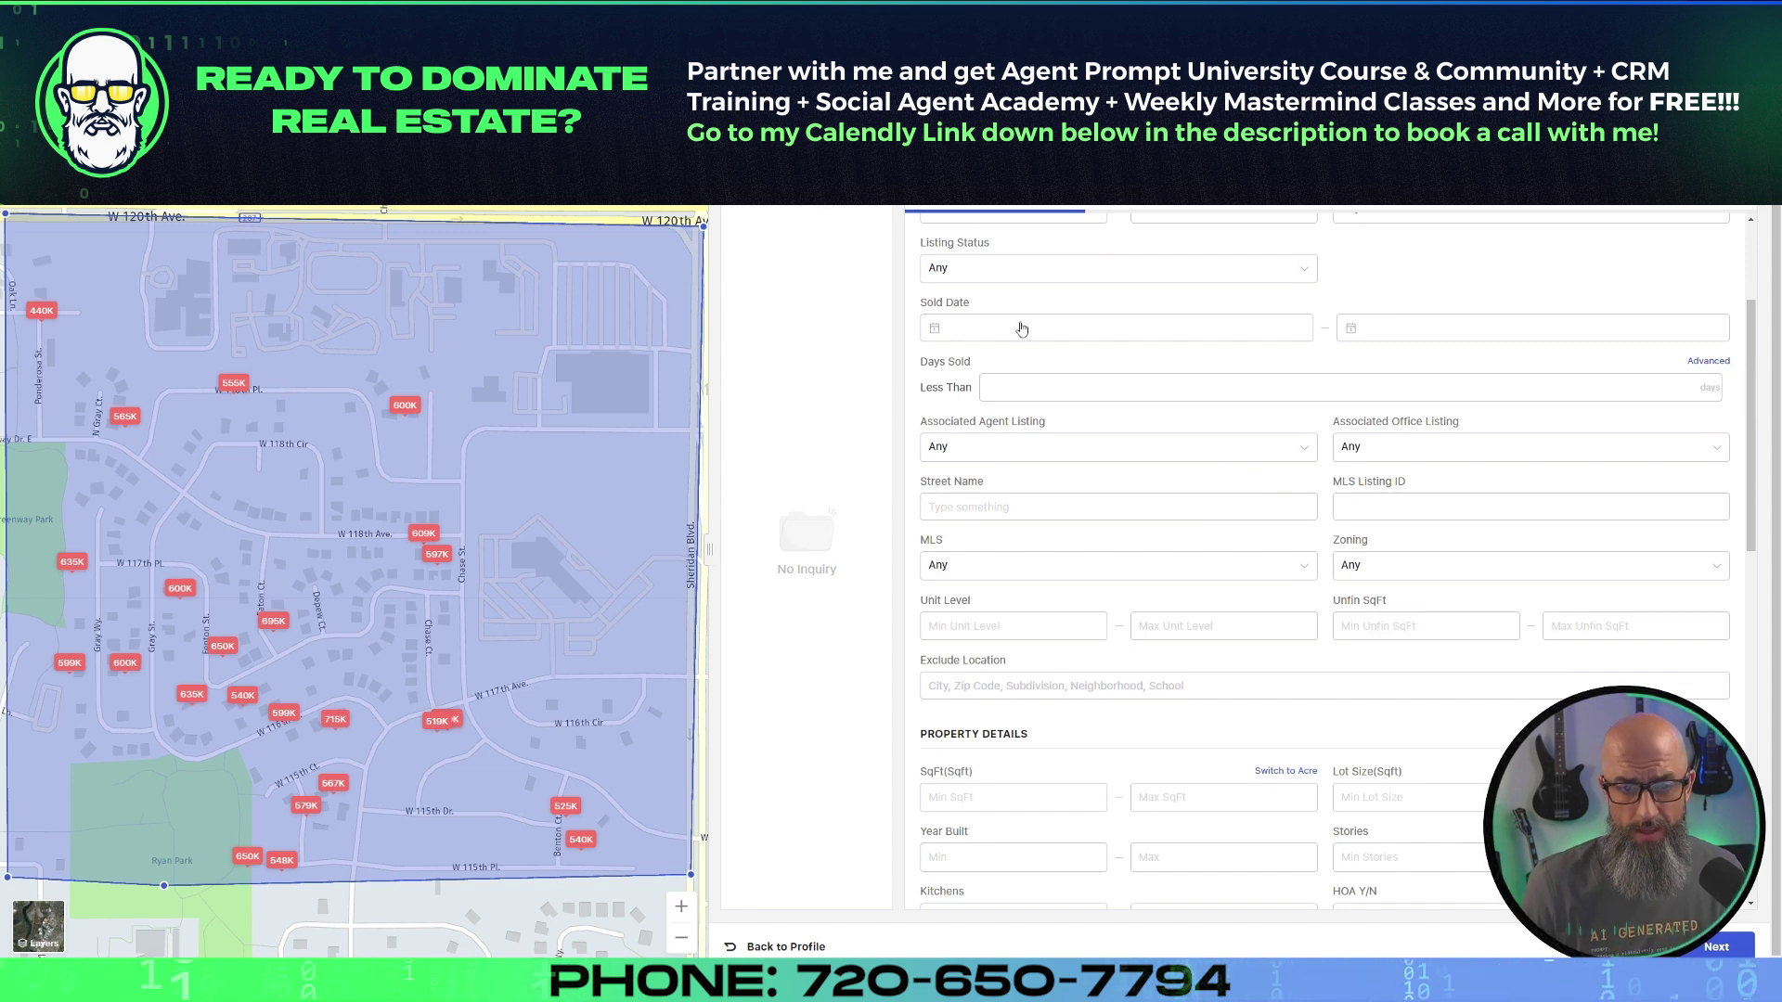
pyautogui.scroll(1, 880, 407)
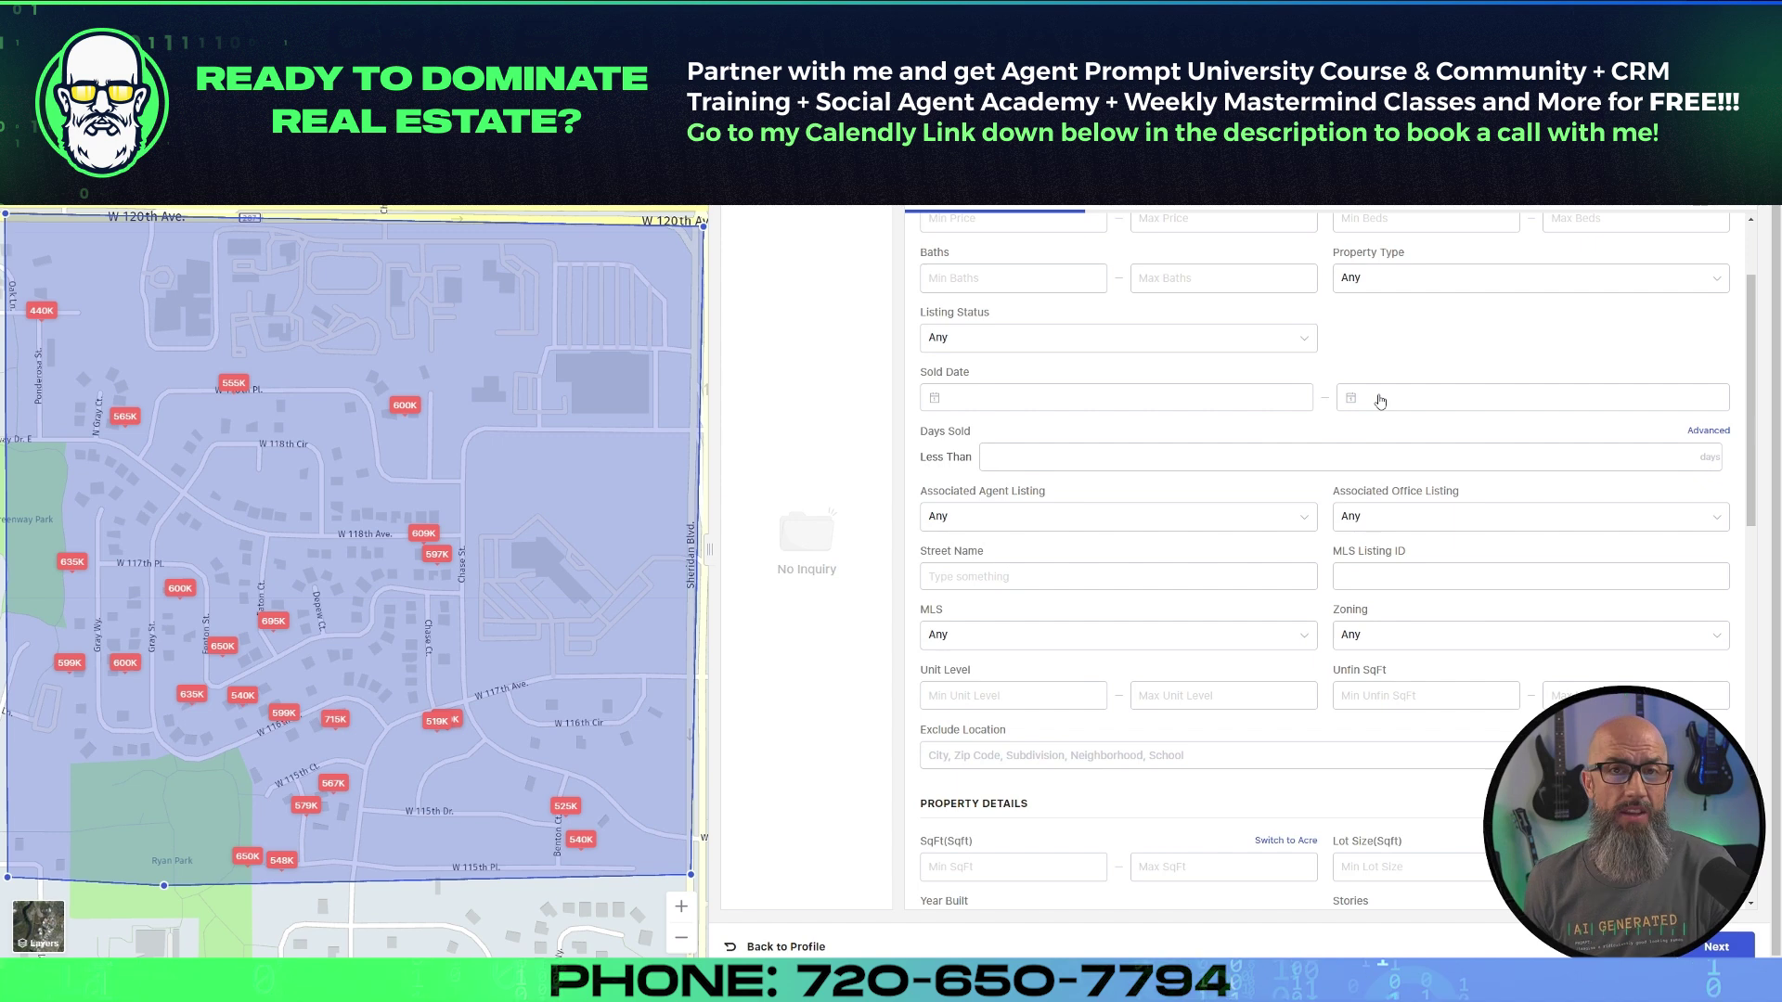
pyautogui.scroll(2, 1235, 509)
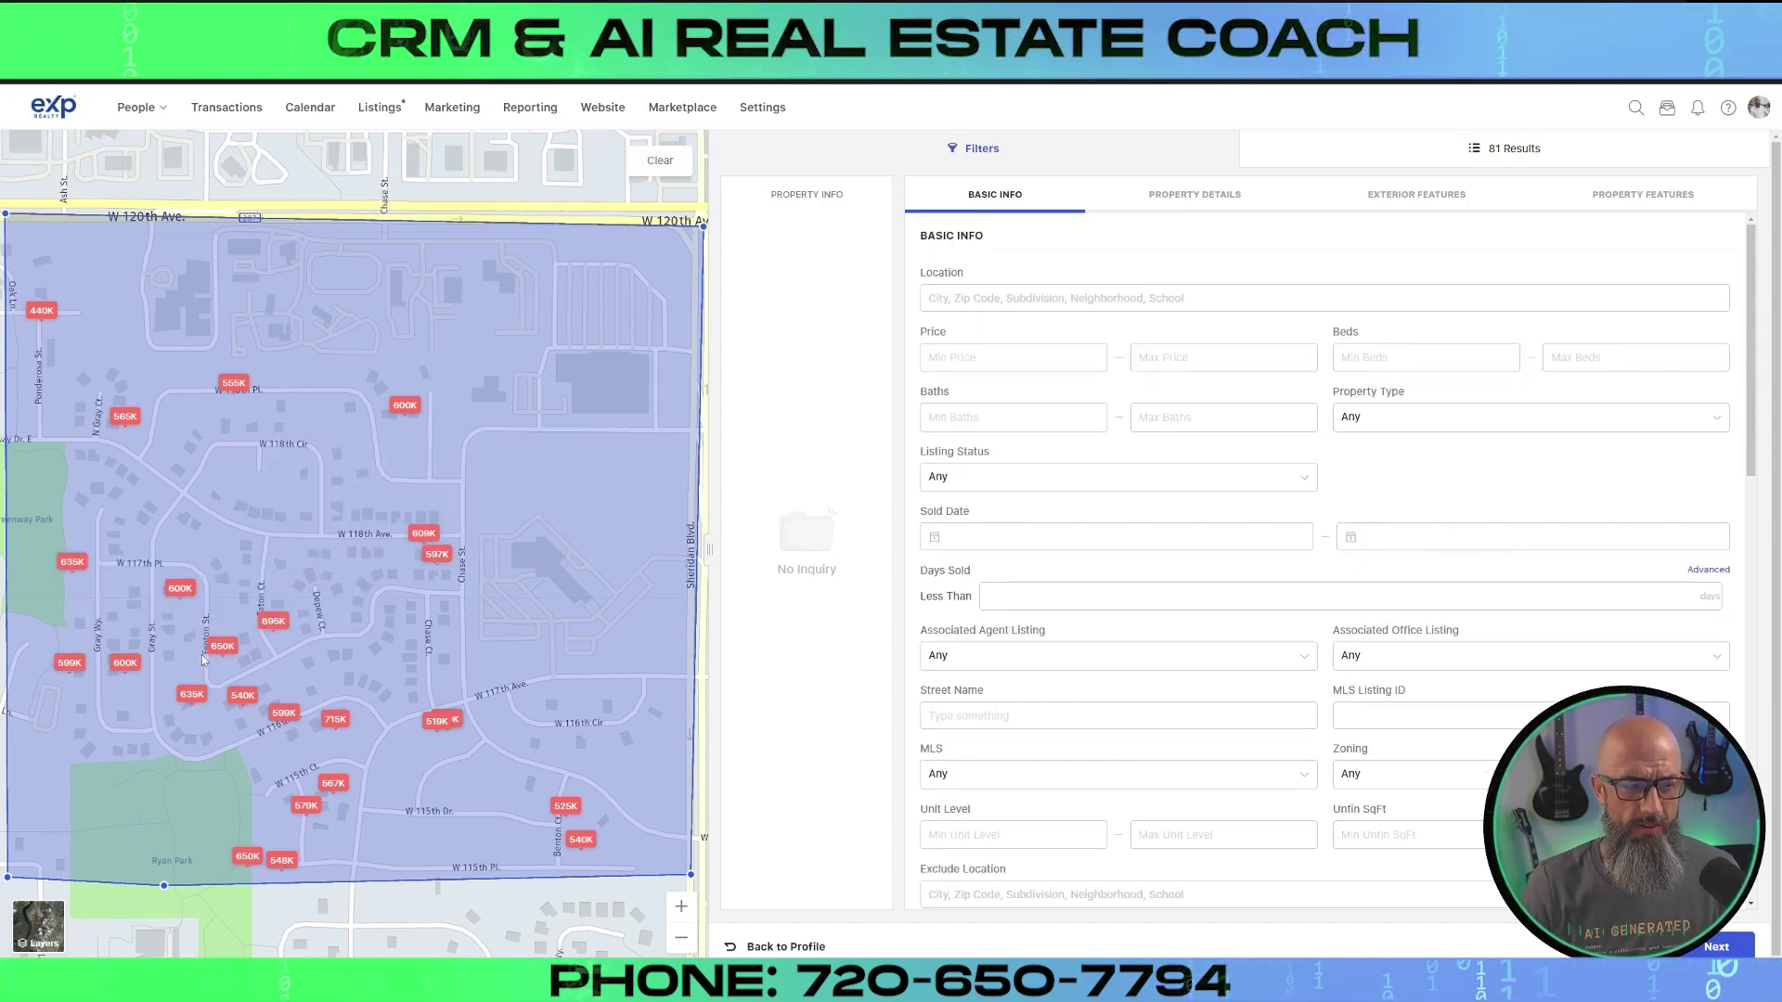
pyautogui.scroll(-3, 1276, 436)
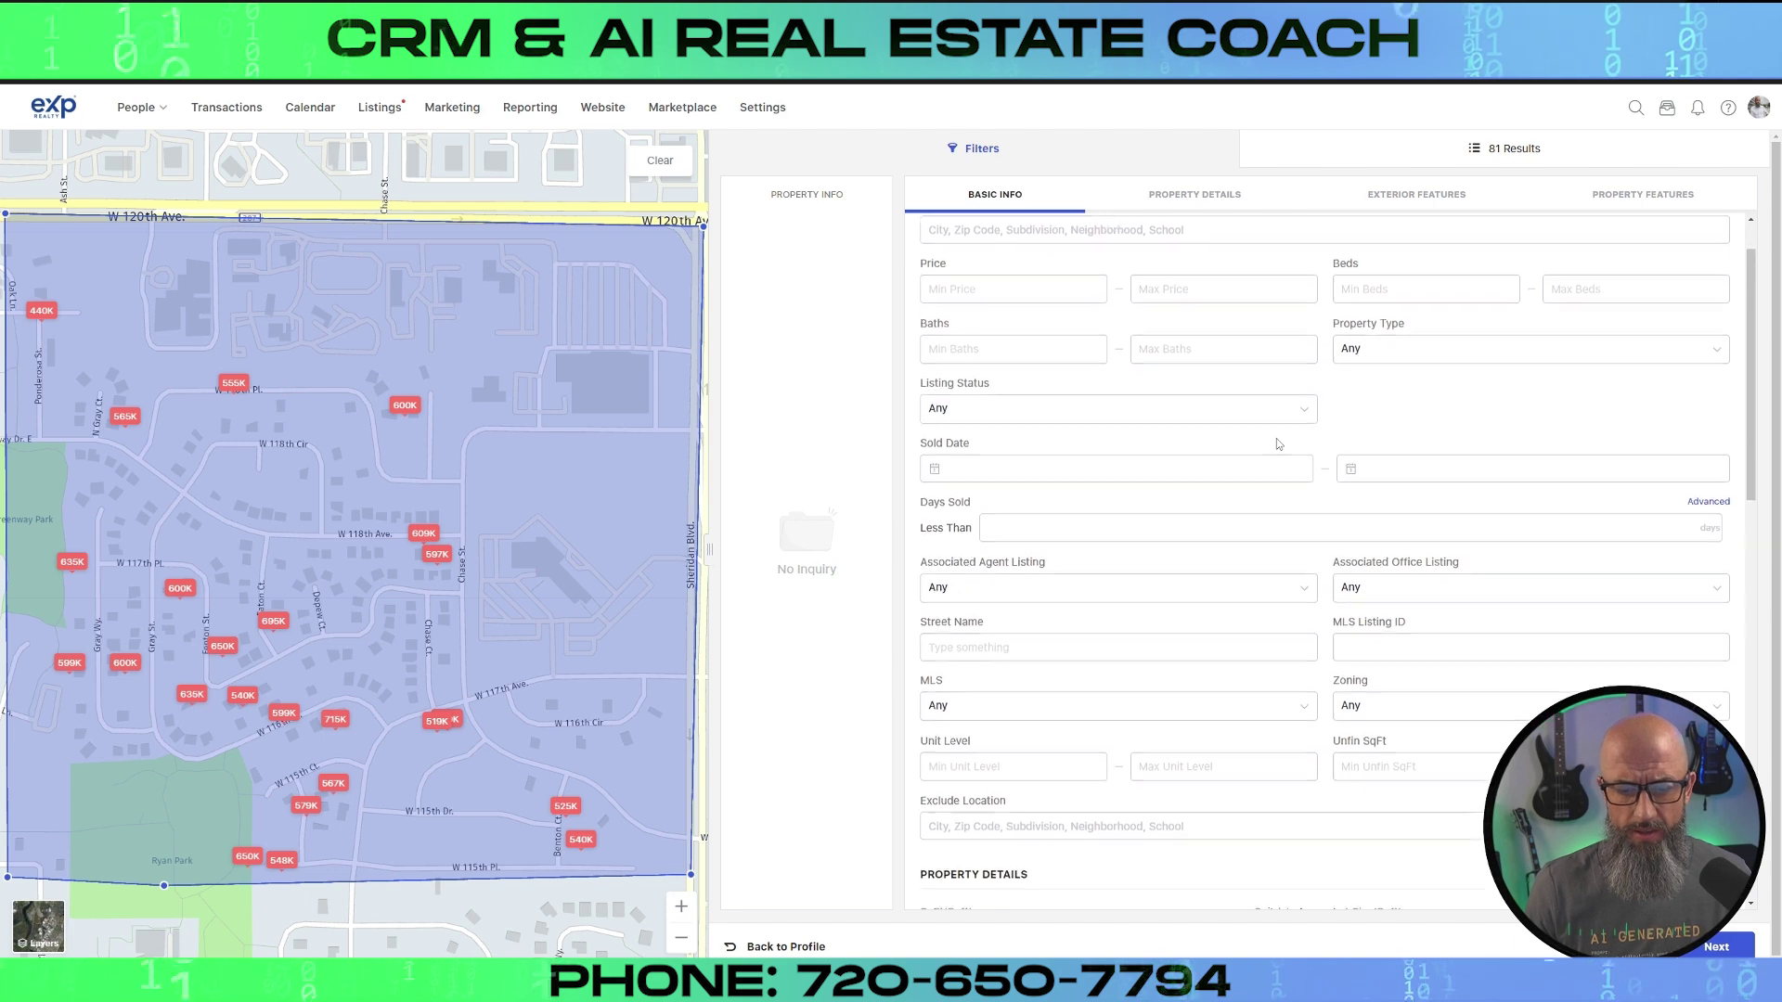
pyautogui.click(996, 568)
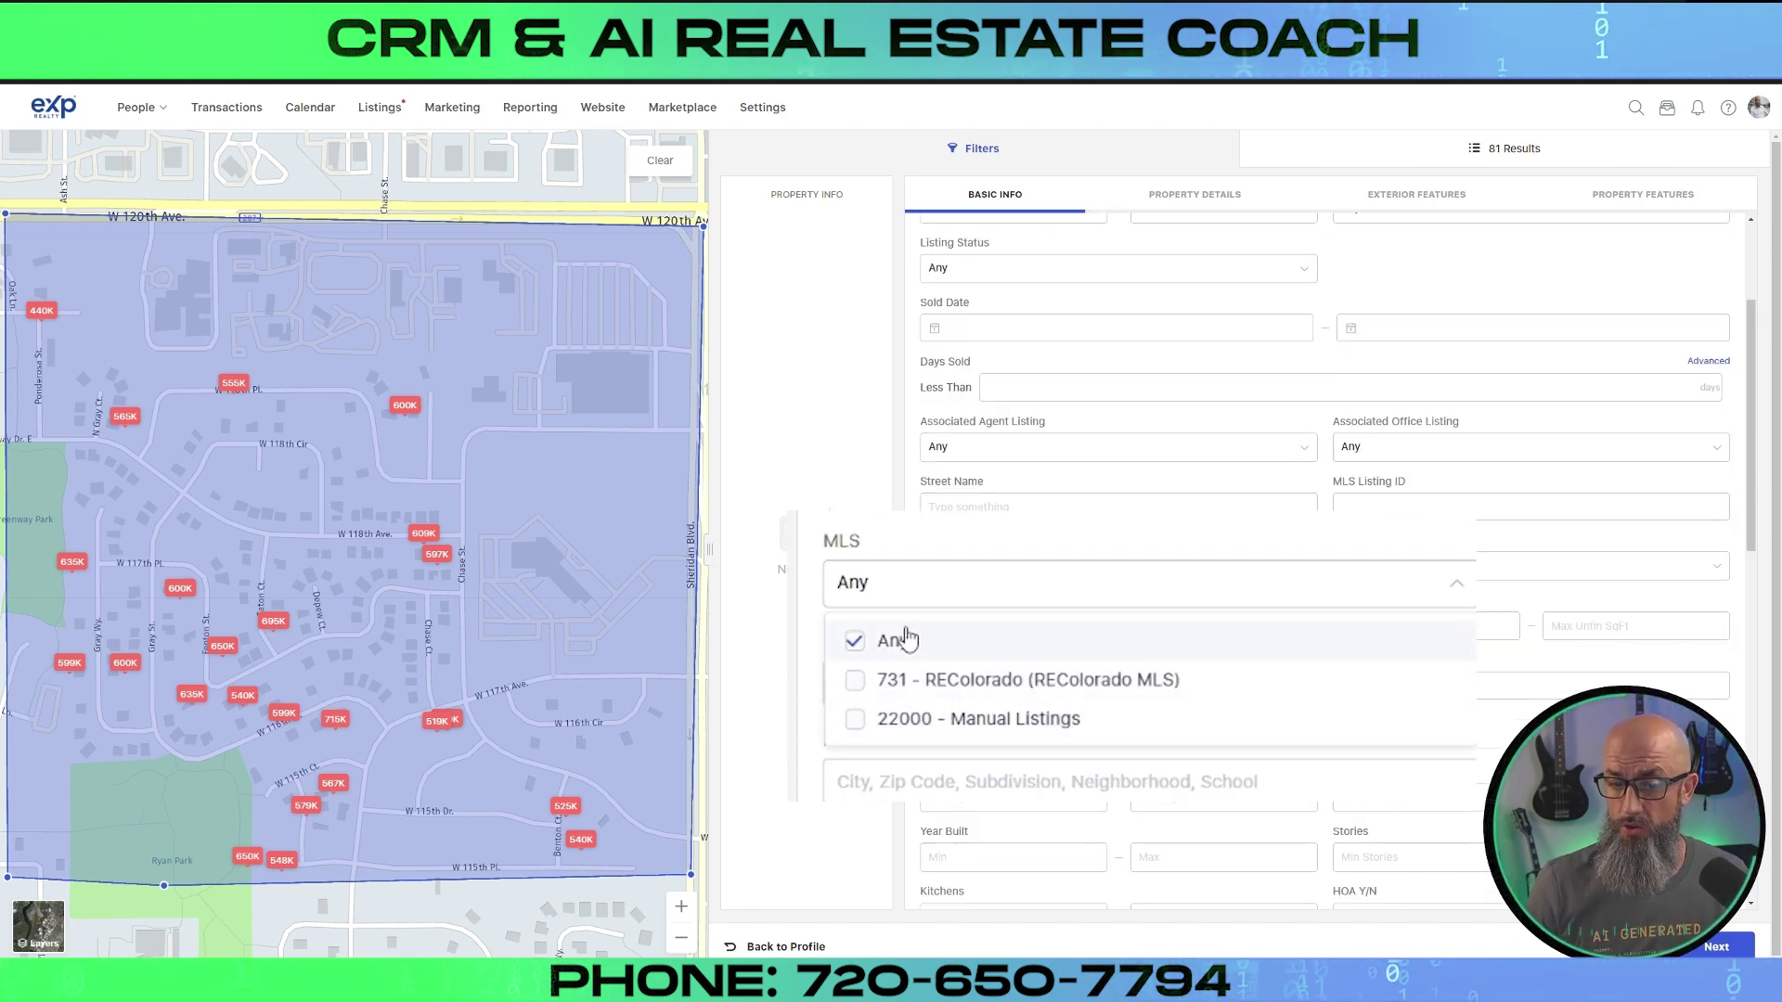
pyautogui.click(993, 529)
pyautogui.scroll(-2, 1207, 464)
pyautogui.click(1074, 411)
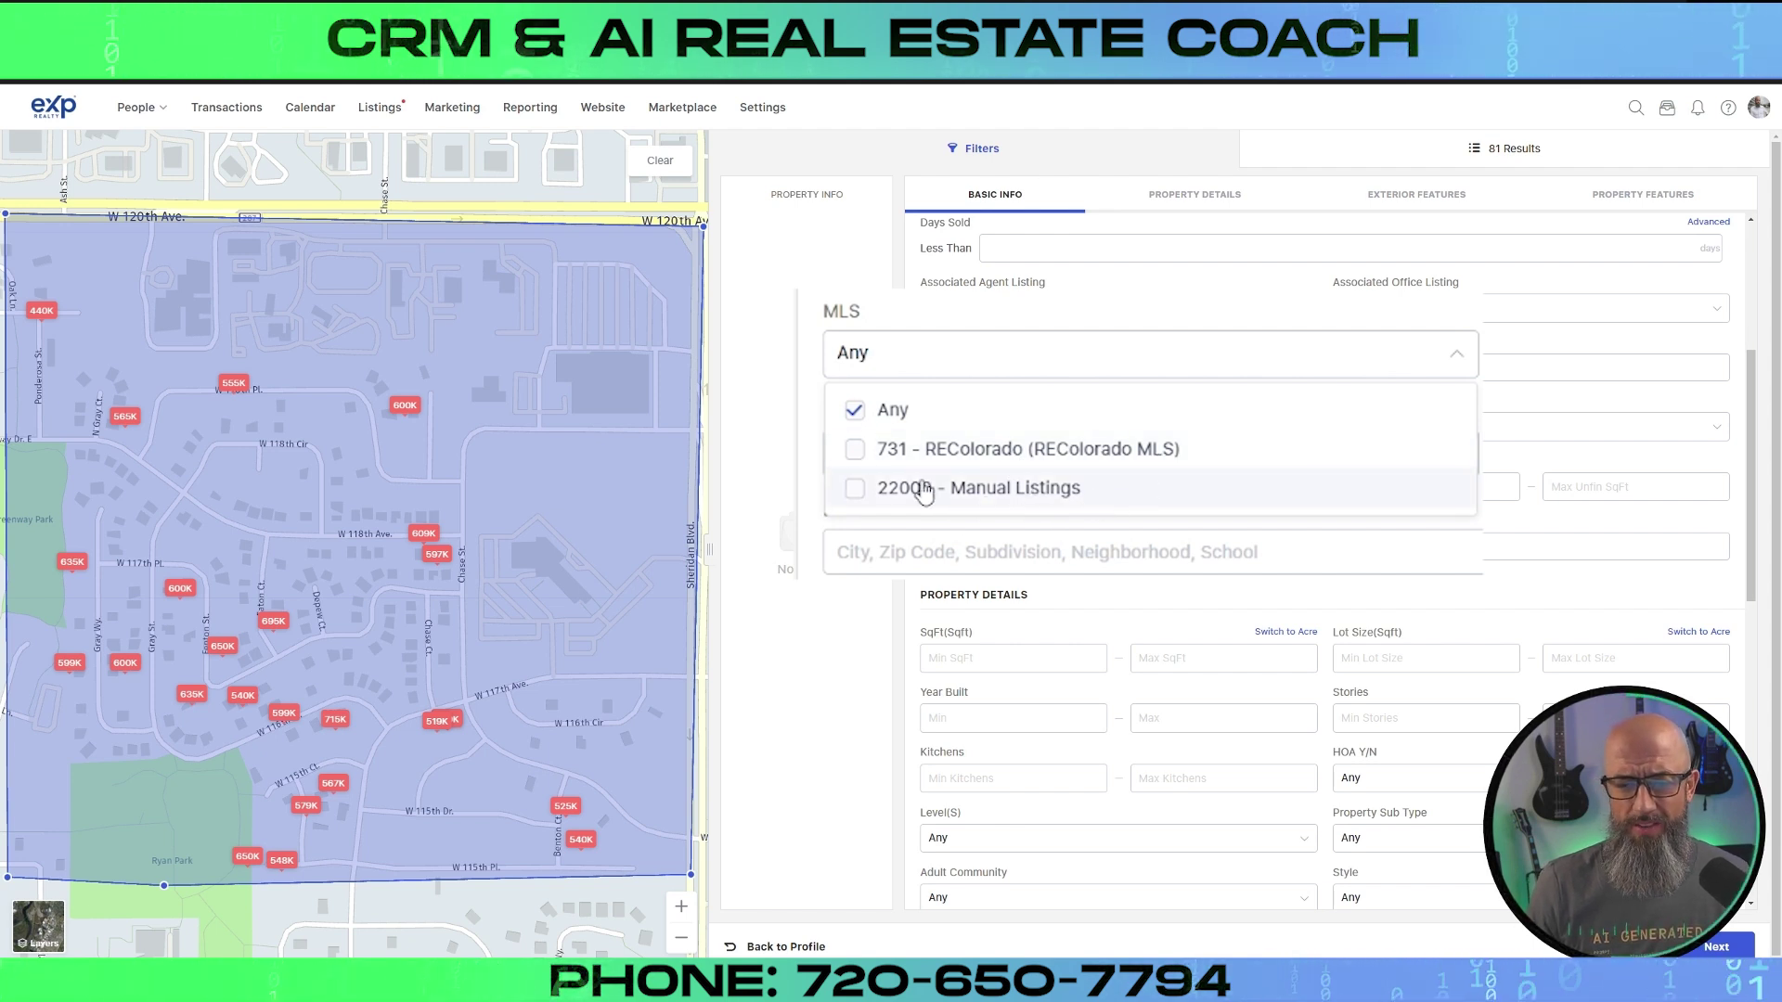
pyautogui.click(993, 309)
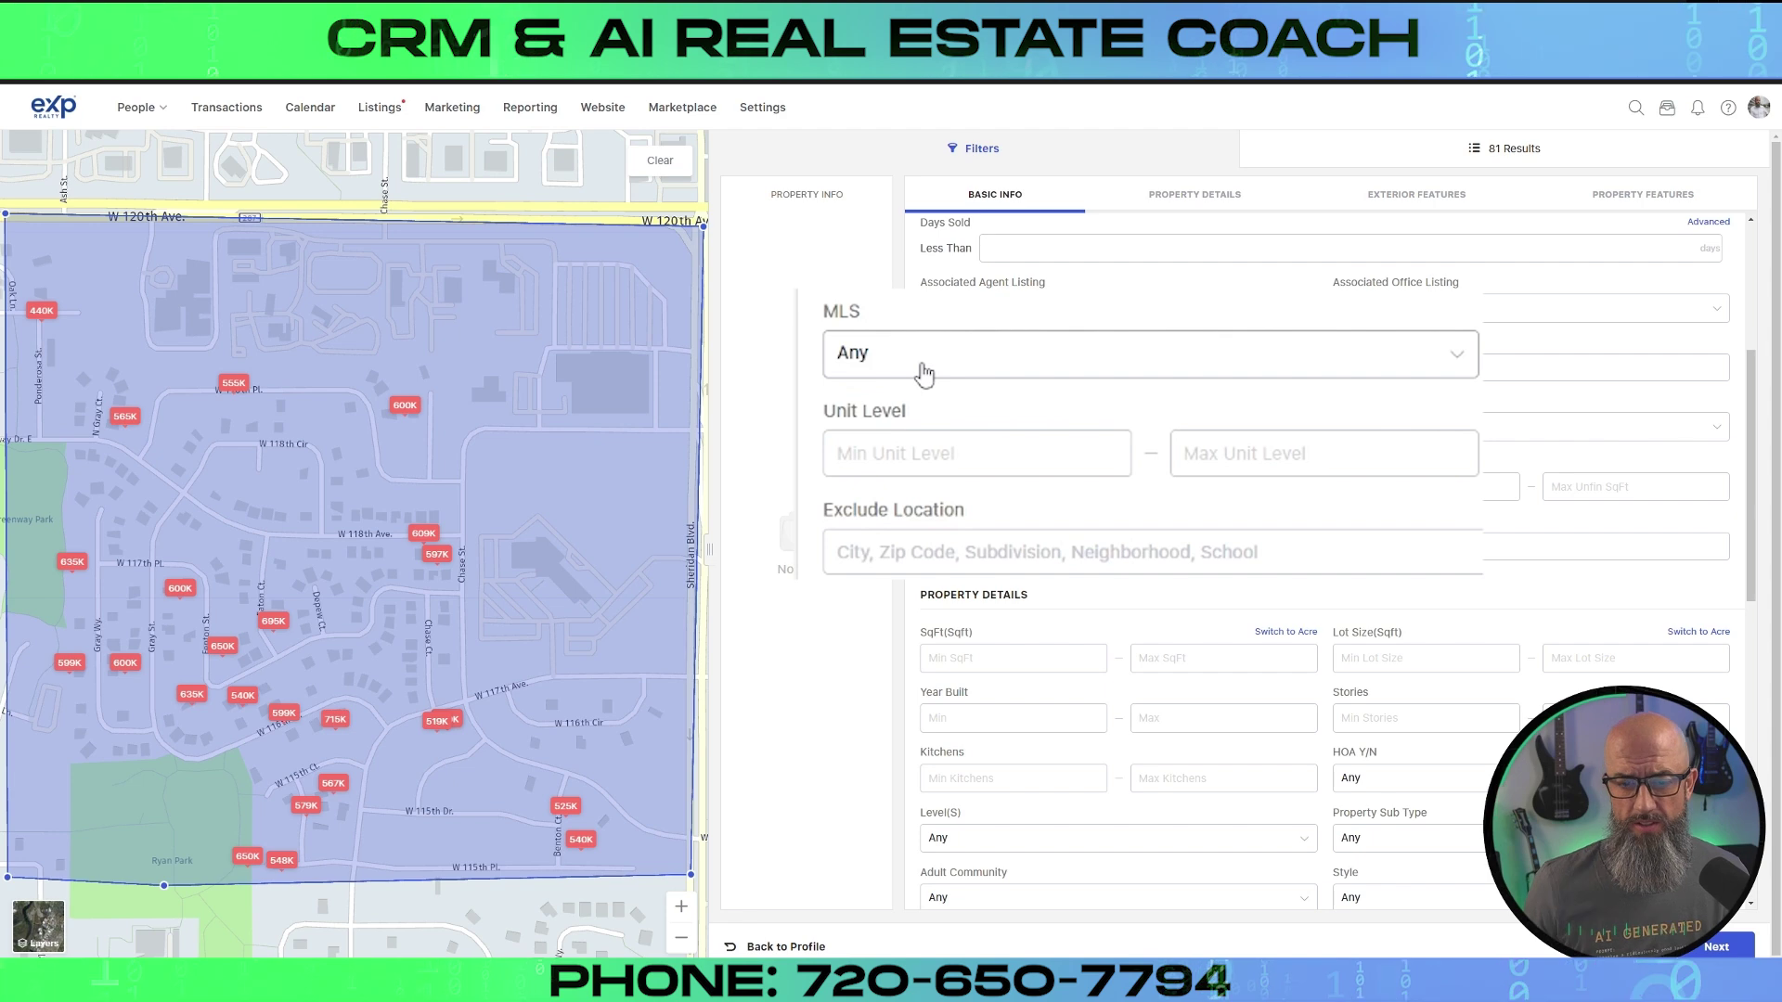
# - Continue from the drawn-area search to the Alert Setting dialog
pyautogui.scroll(-3, 964, 364)
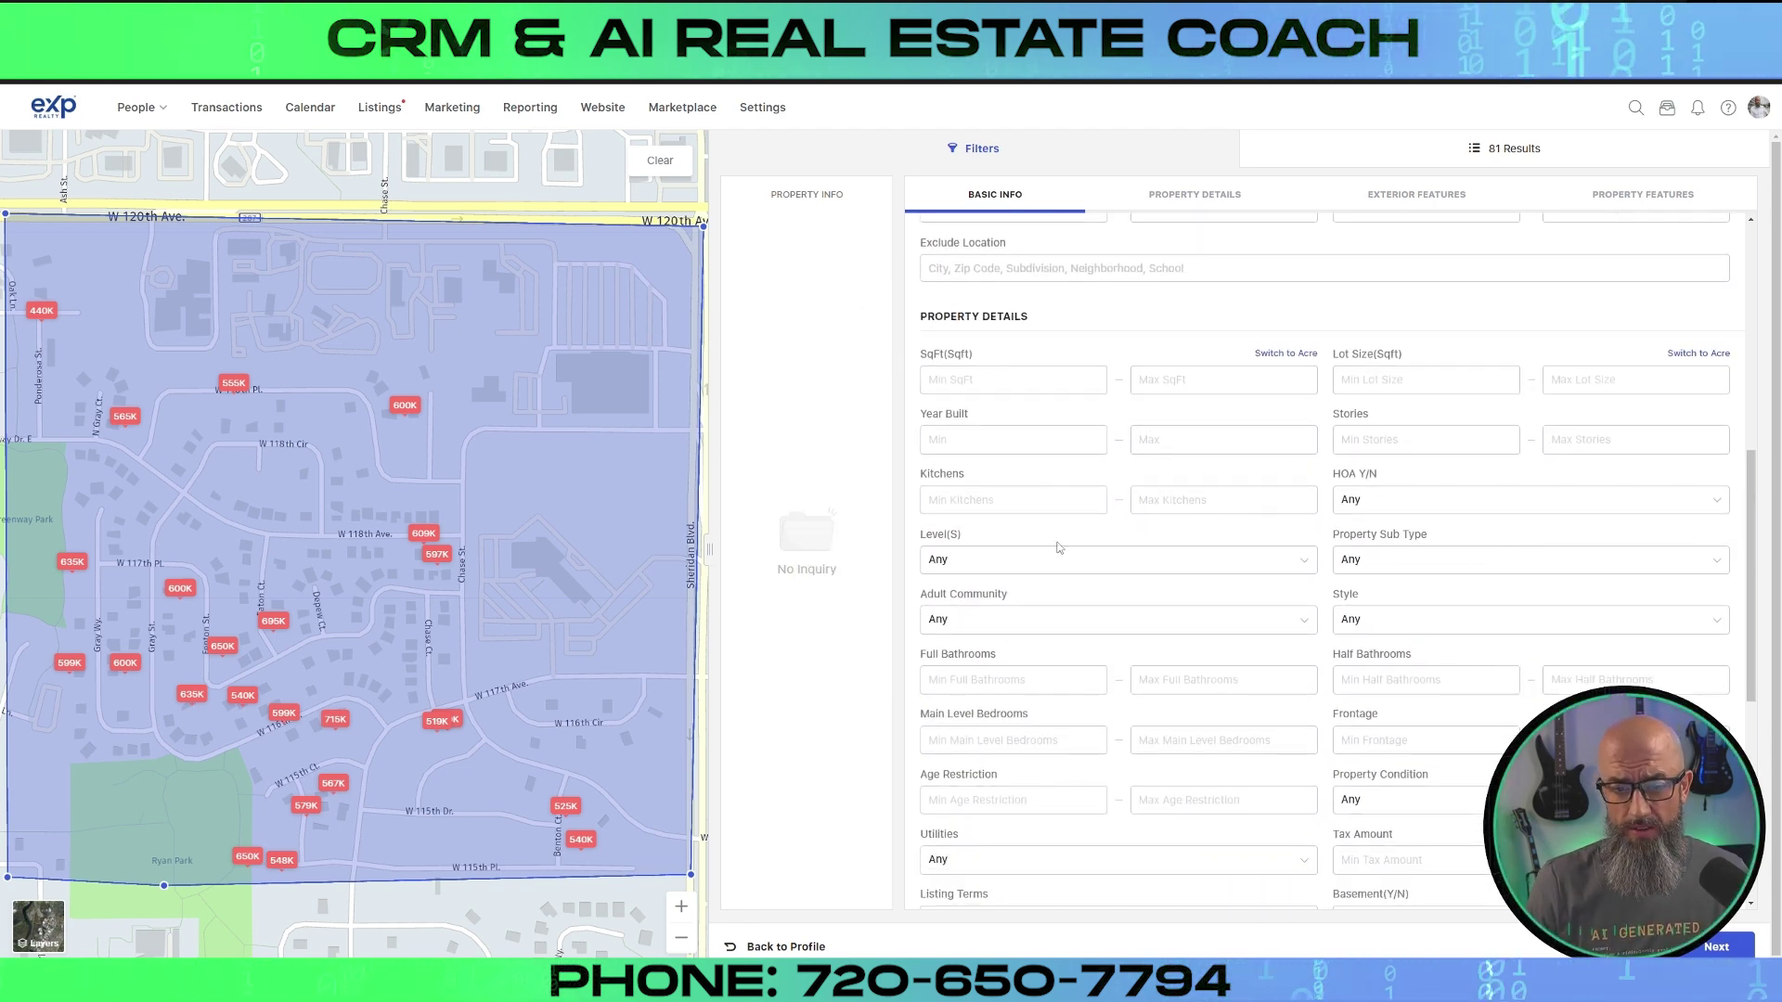
pyautogui.scroll(-2, 1082, 547)
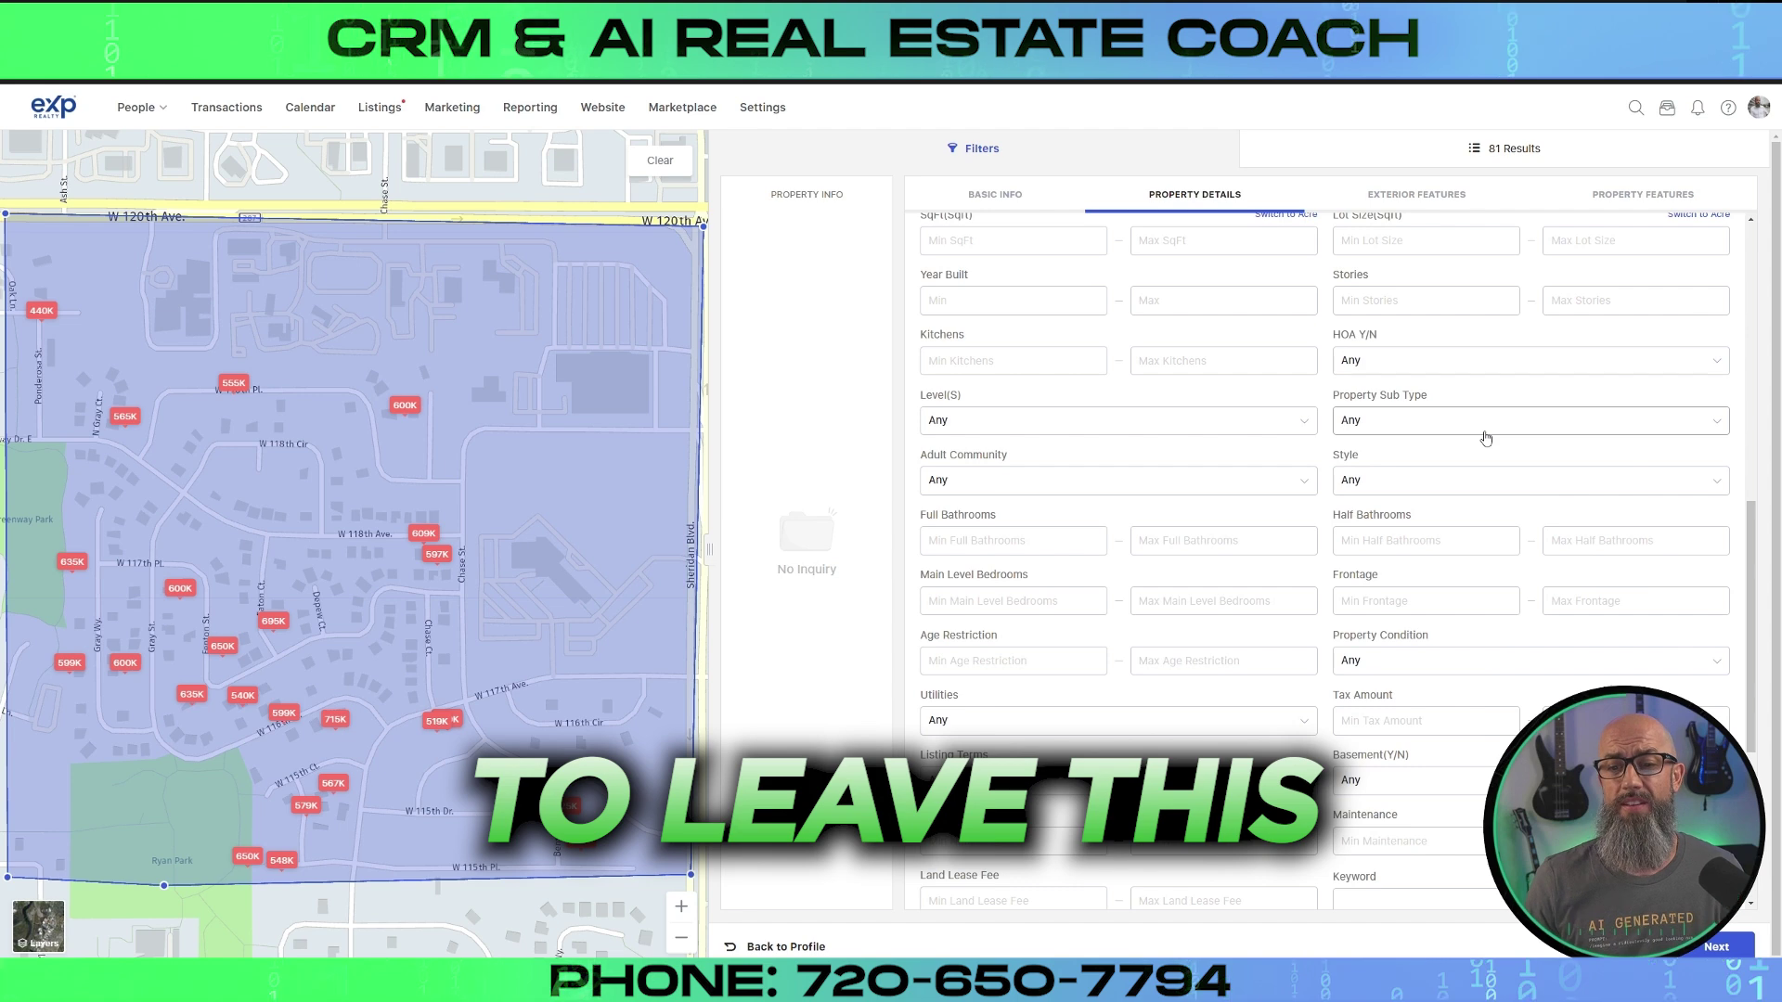
pyautogui.scroll(-1, 1424, 482)
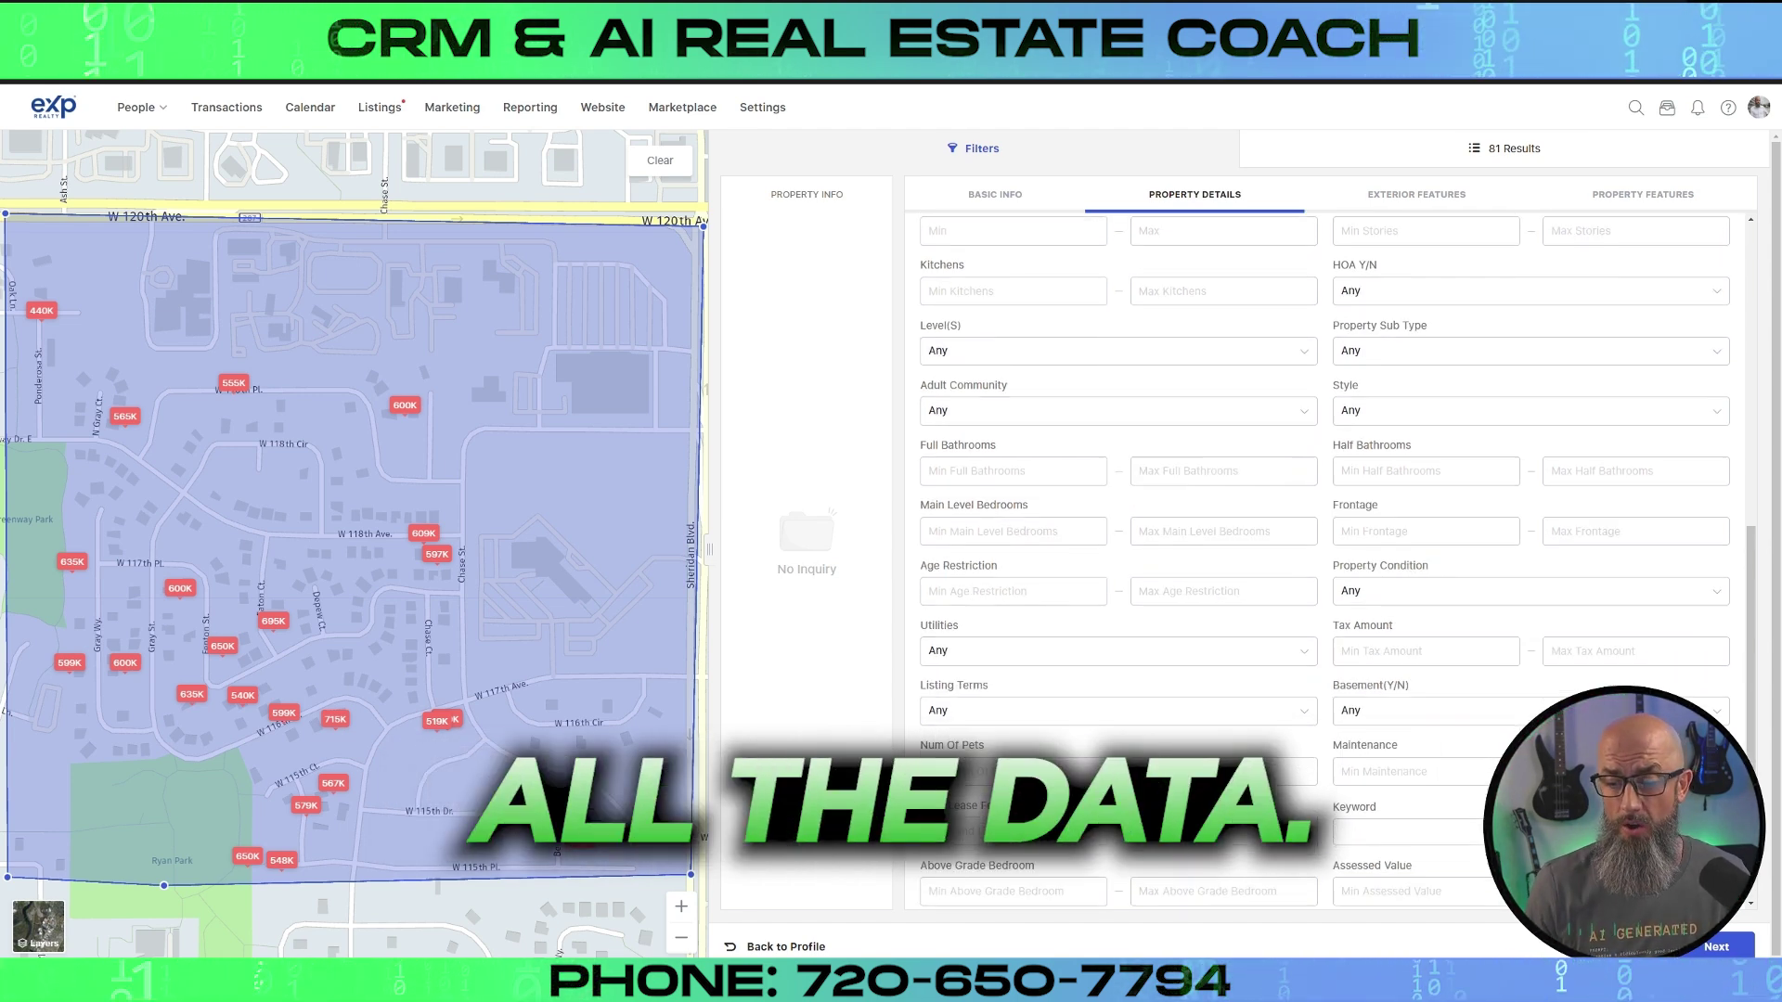
pyautogui.click(1716, 947)
# - Name the alert 'Torrey Pines', keep the lead's email, and enter subject 'Torrey Peaks Market Snapshot'
pyautogui.click(846, 409)
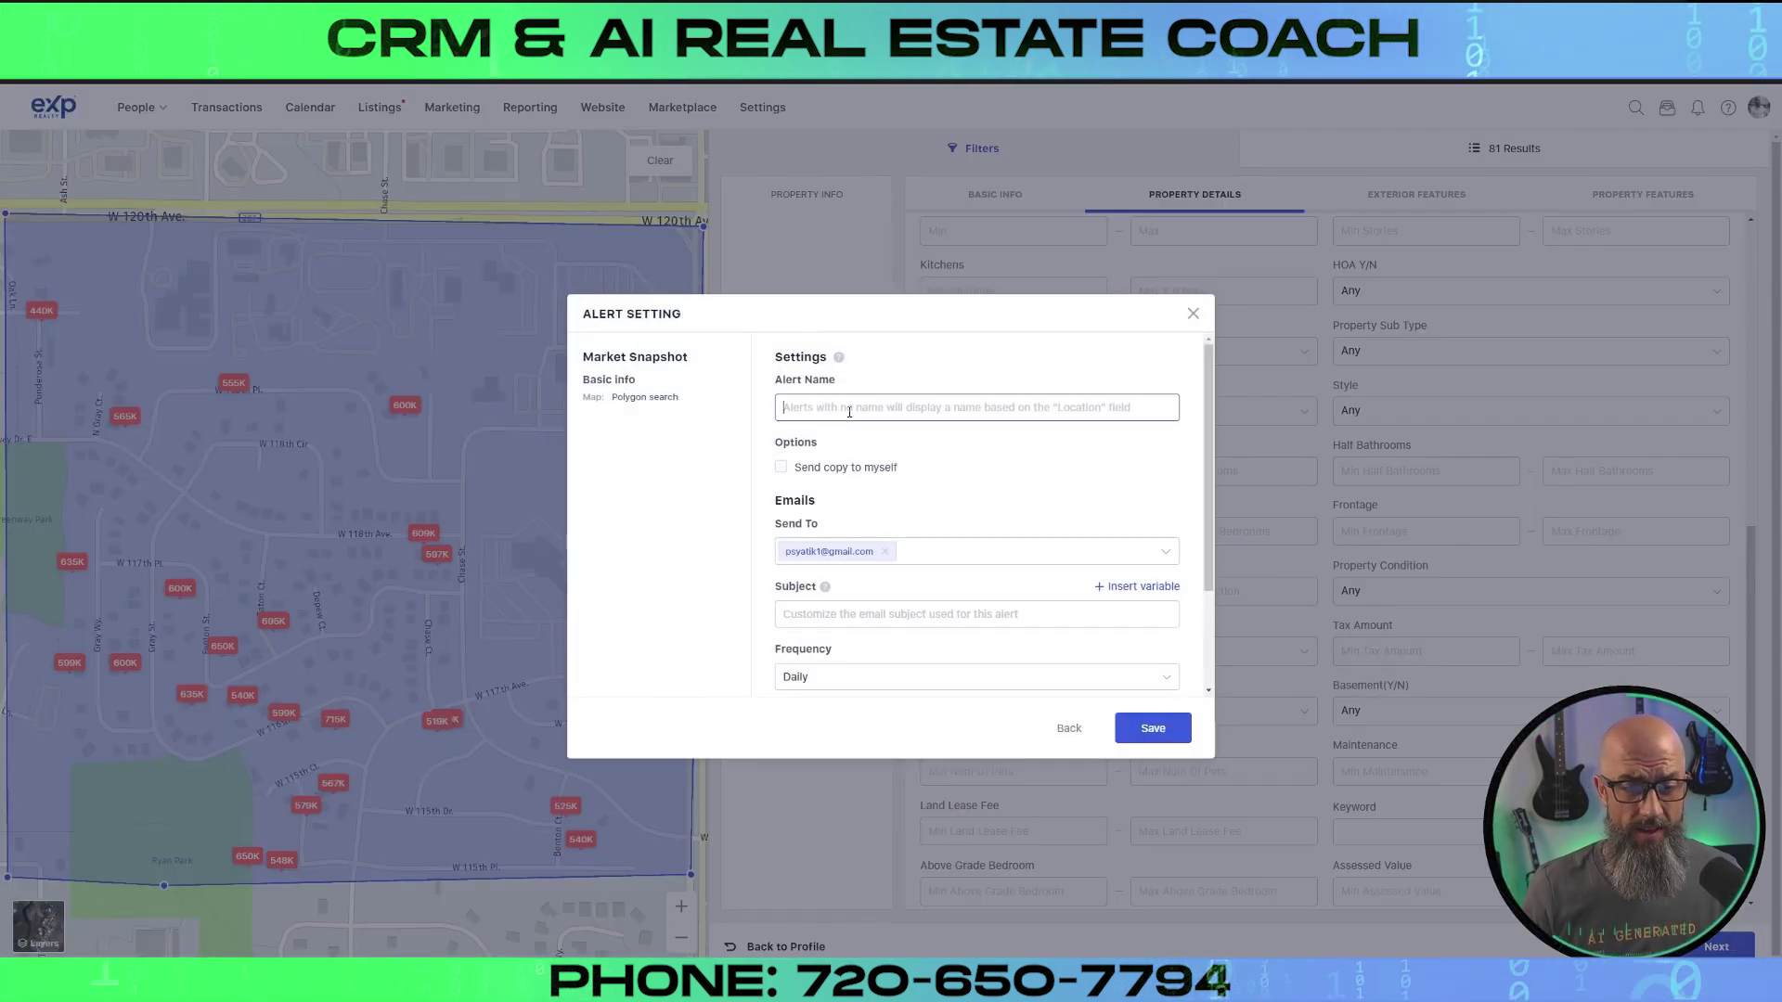
pyautogui.write('Torre')
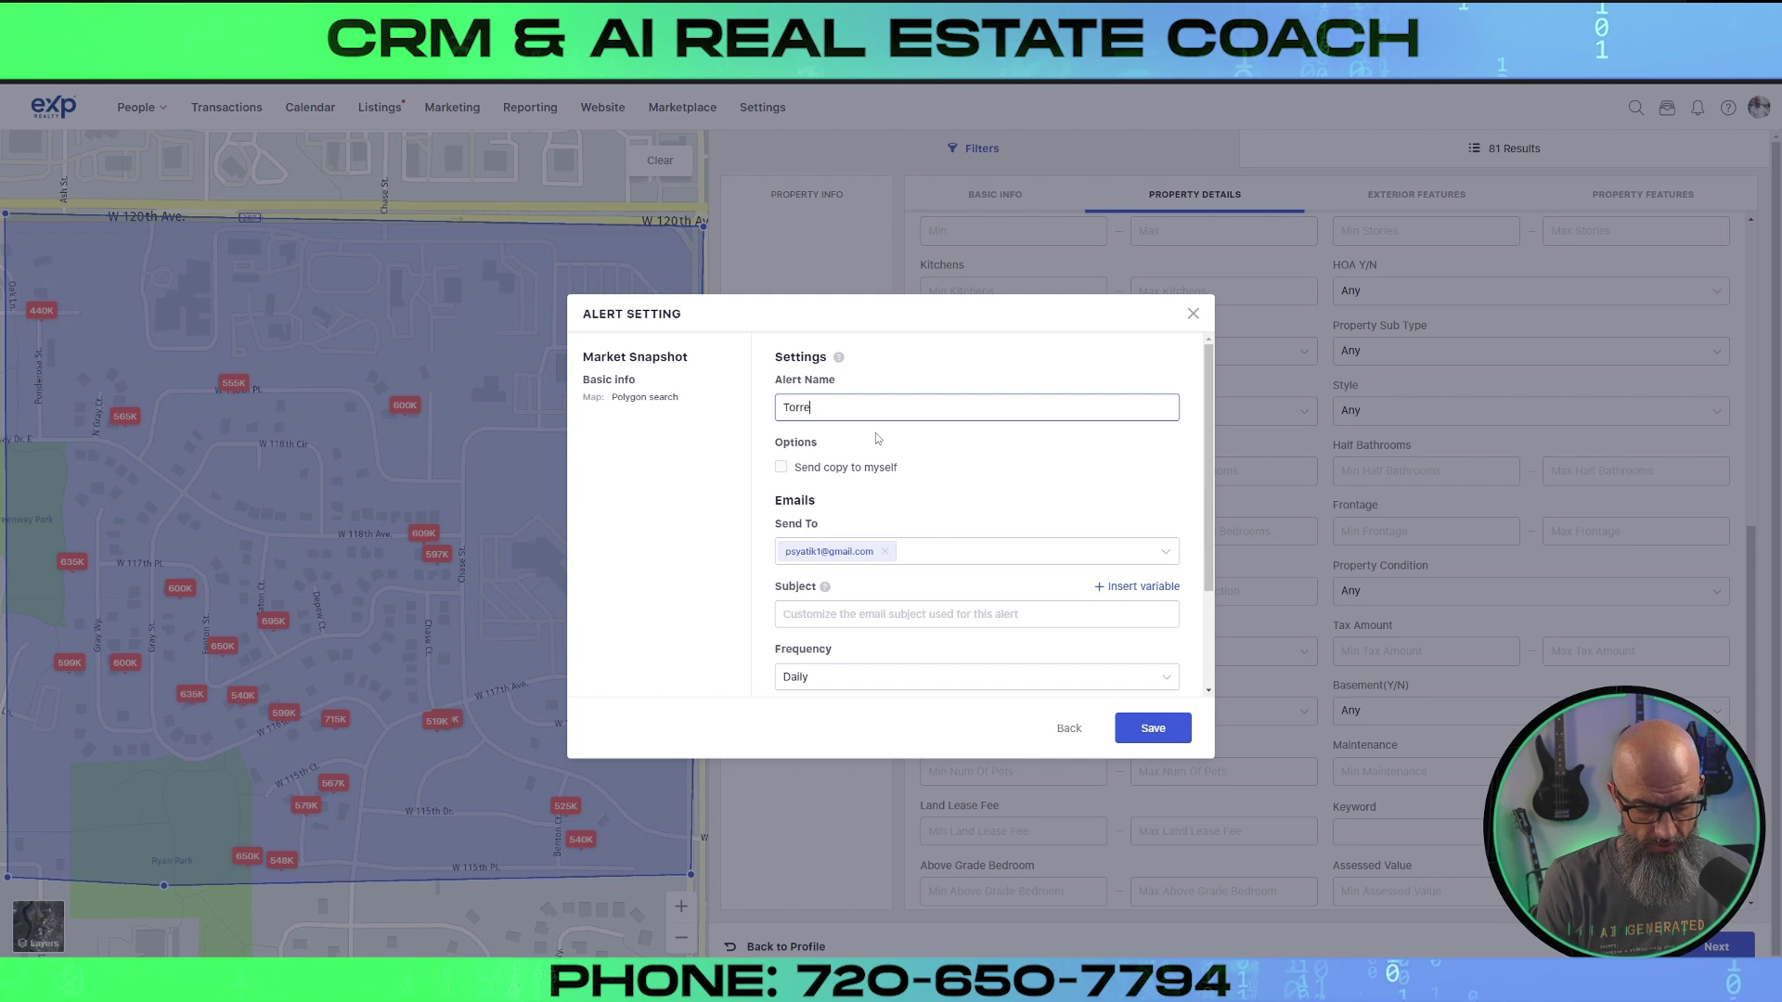
pyautogui.write('y Pines')
pyautogui.press('Tab')
pyautogui.press('Tab')
pyautogui.press('Tab')
pyautogui.scroll(-2, 836, 501)
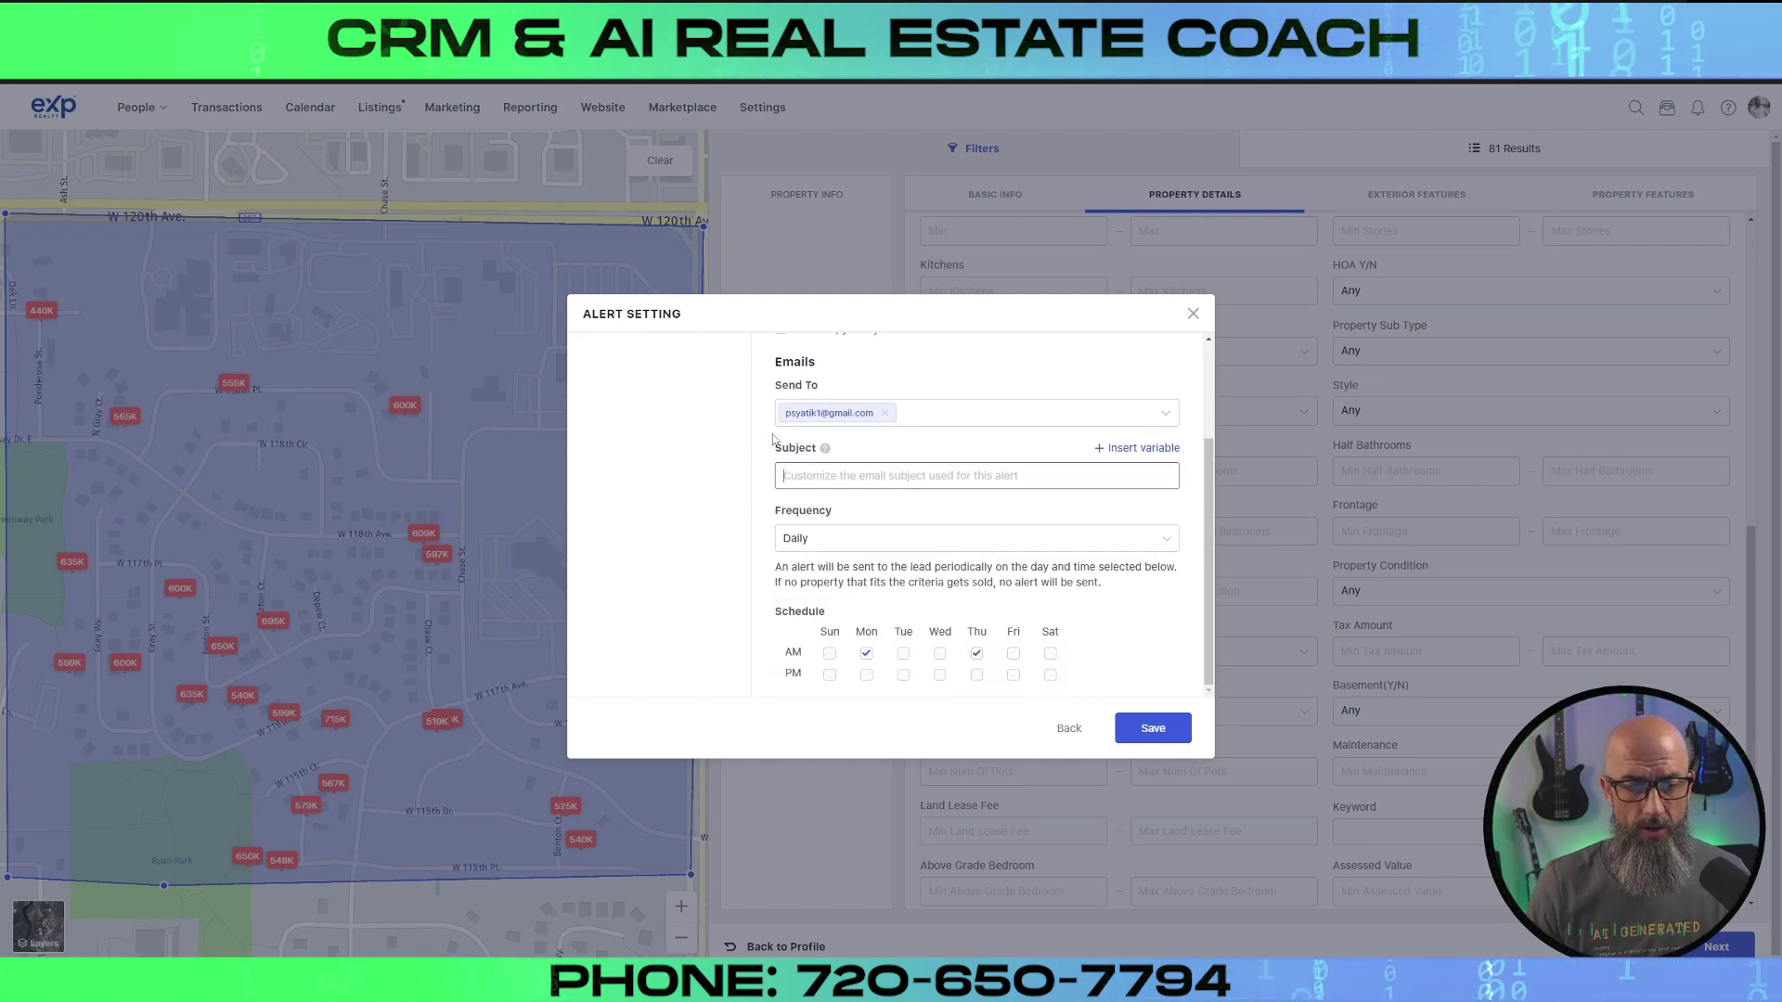
pyautogui.click(1164, 416)
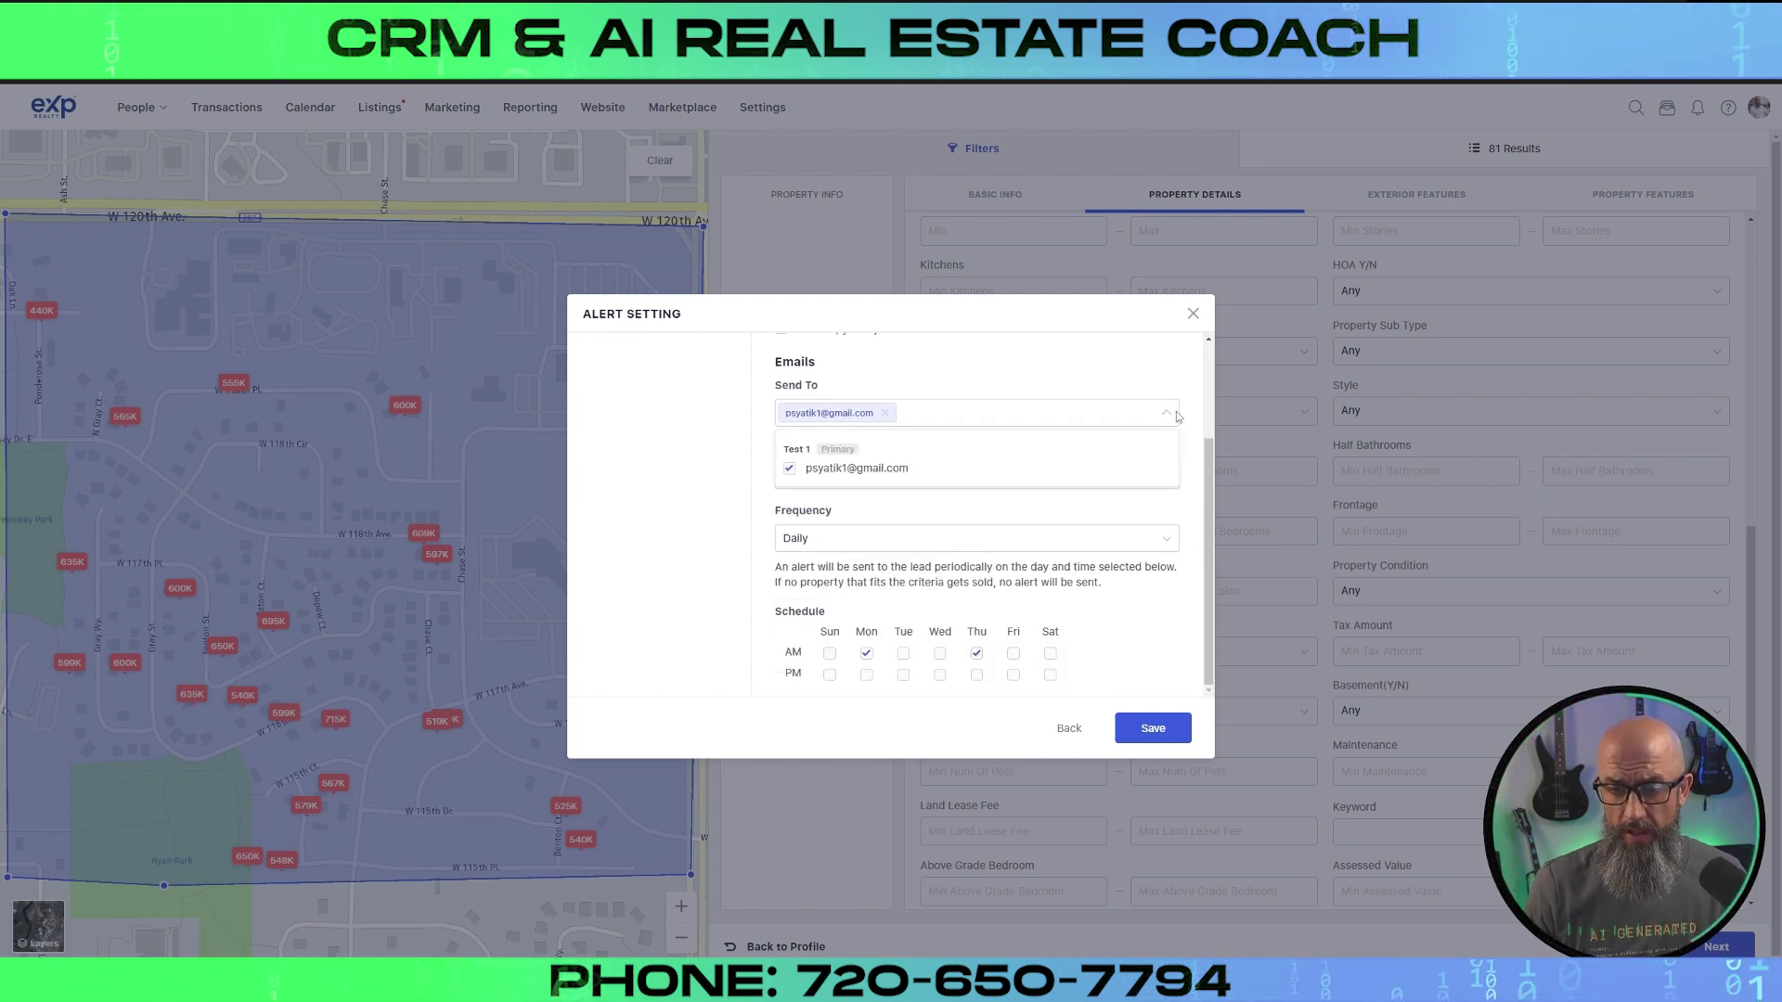
pyautogui.click(882, 476)
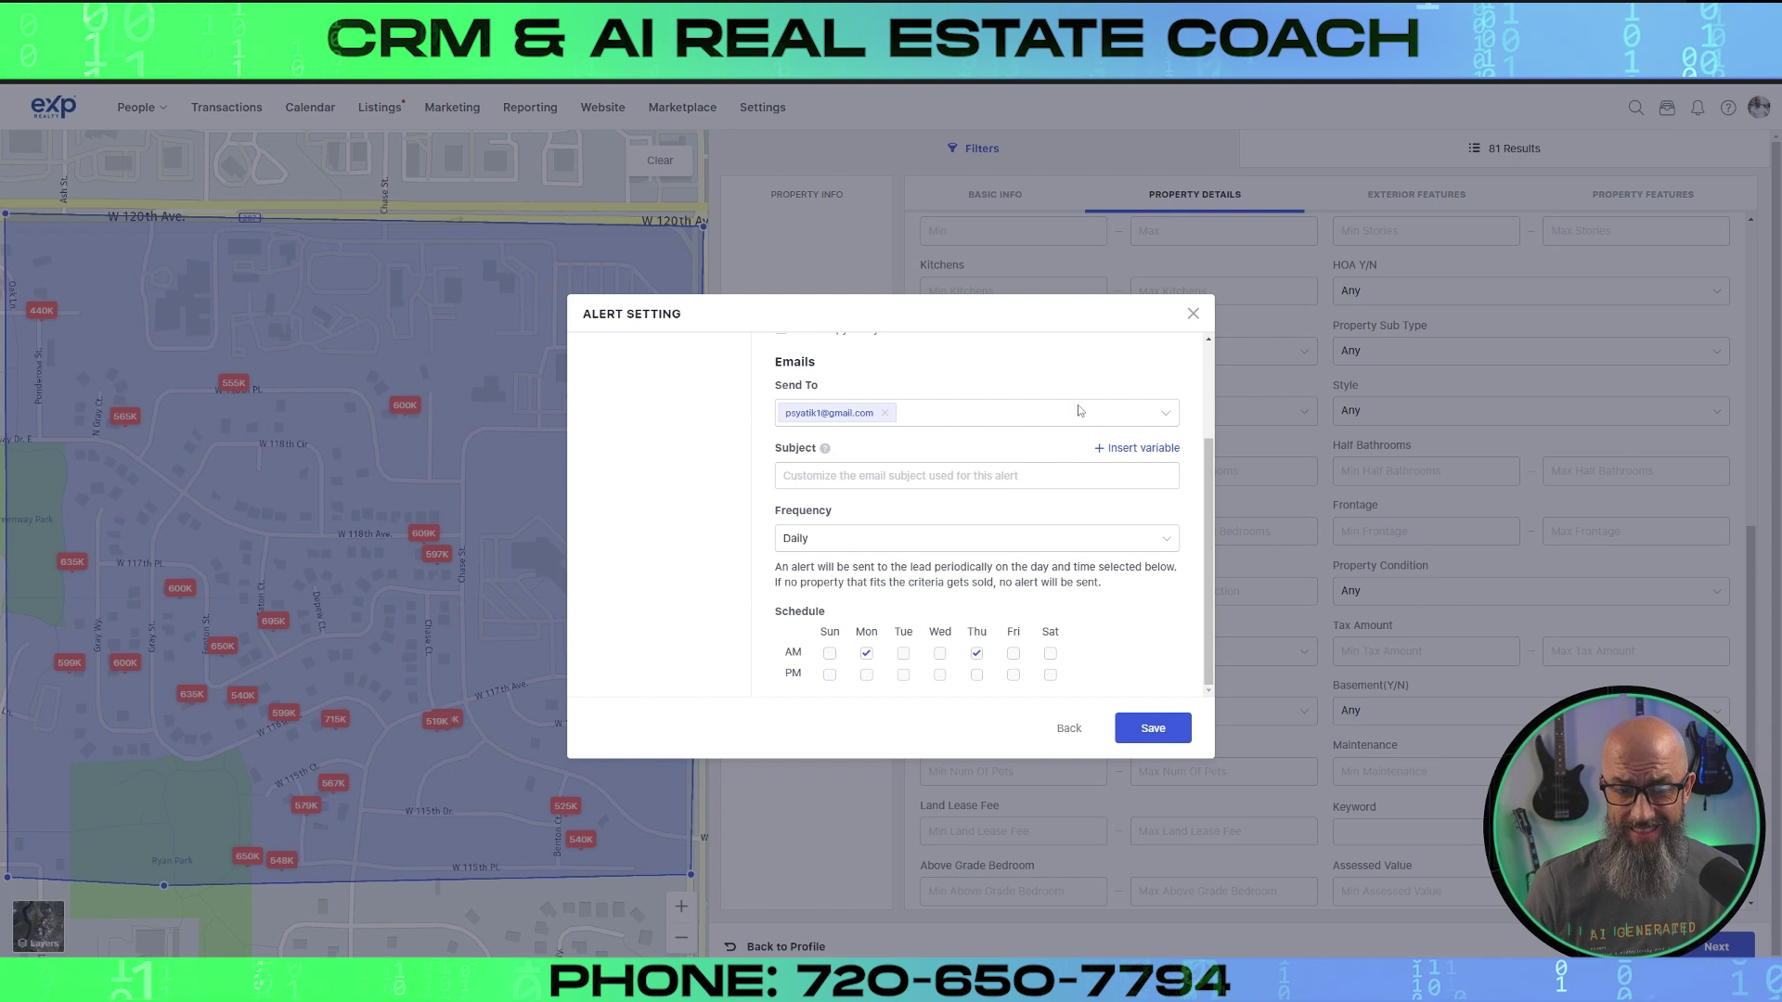
pyautogui.write('Torrey Peaks Market Snapshot')
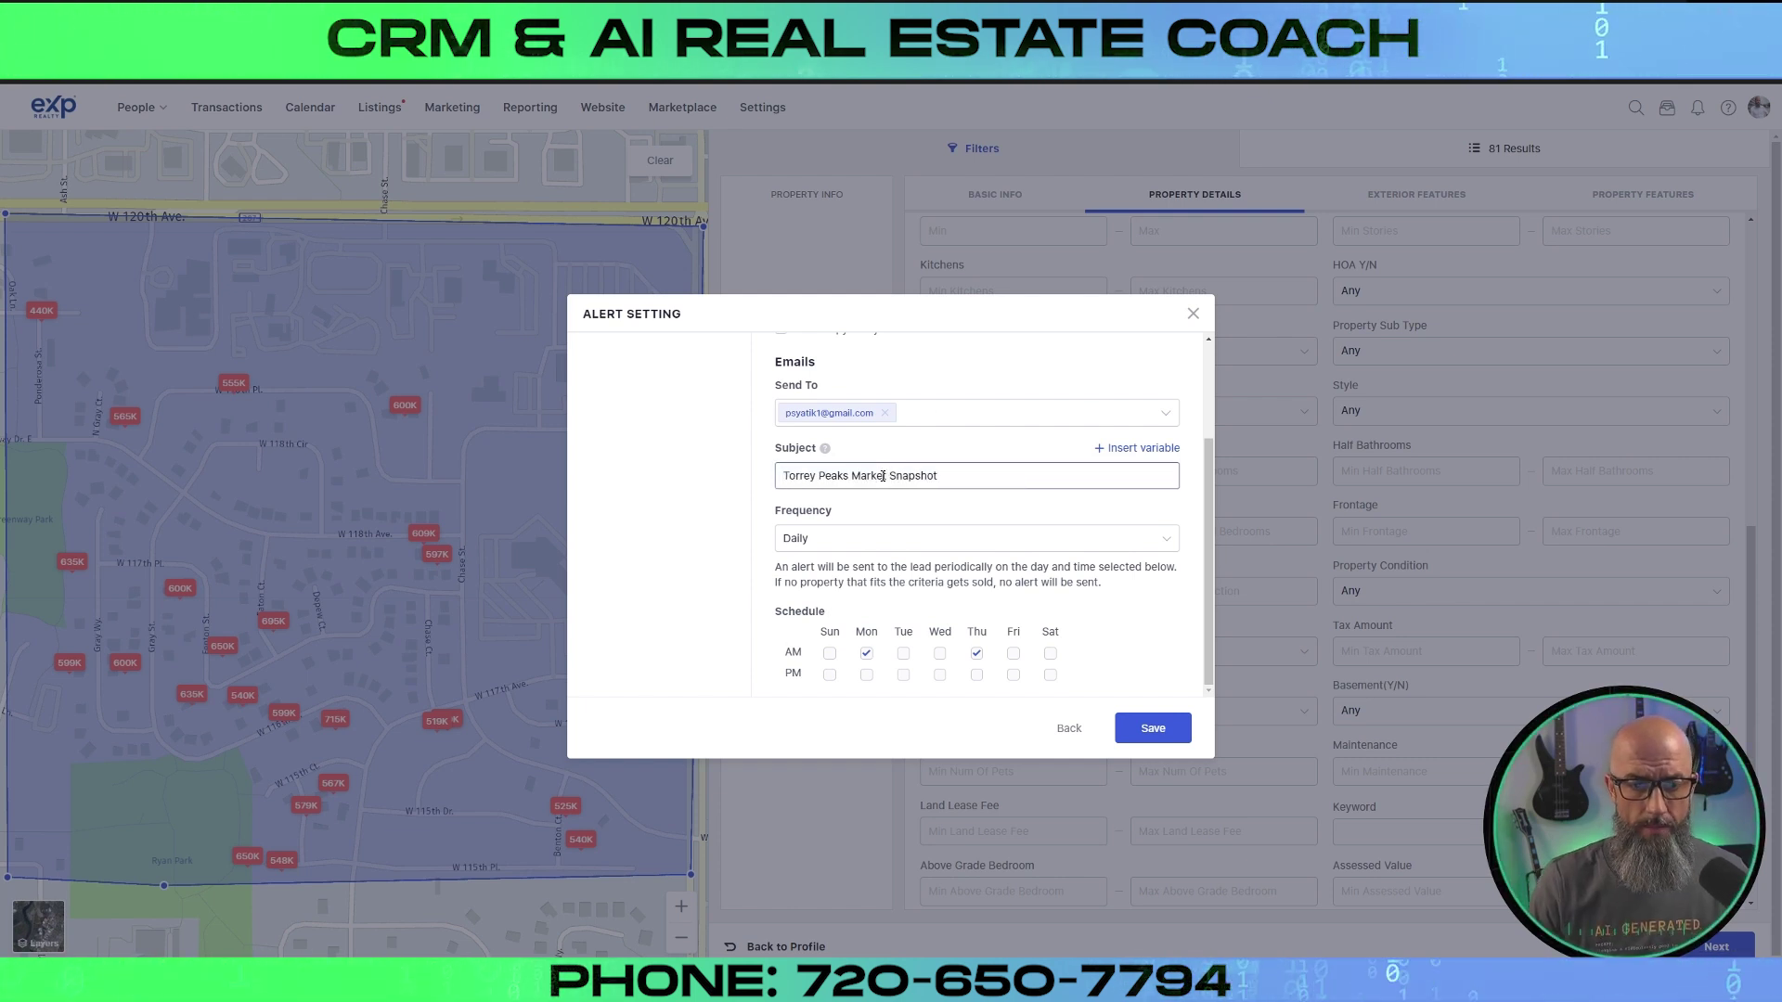
# - Set the snapshot frequency to Monthly and save it
pyautogui.click(833, 544)
pyautogui.click(842, 665)
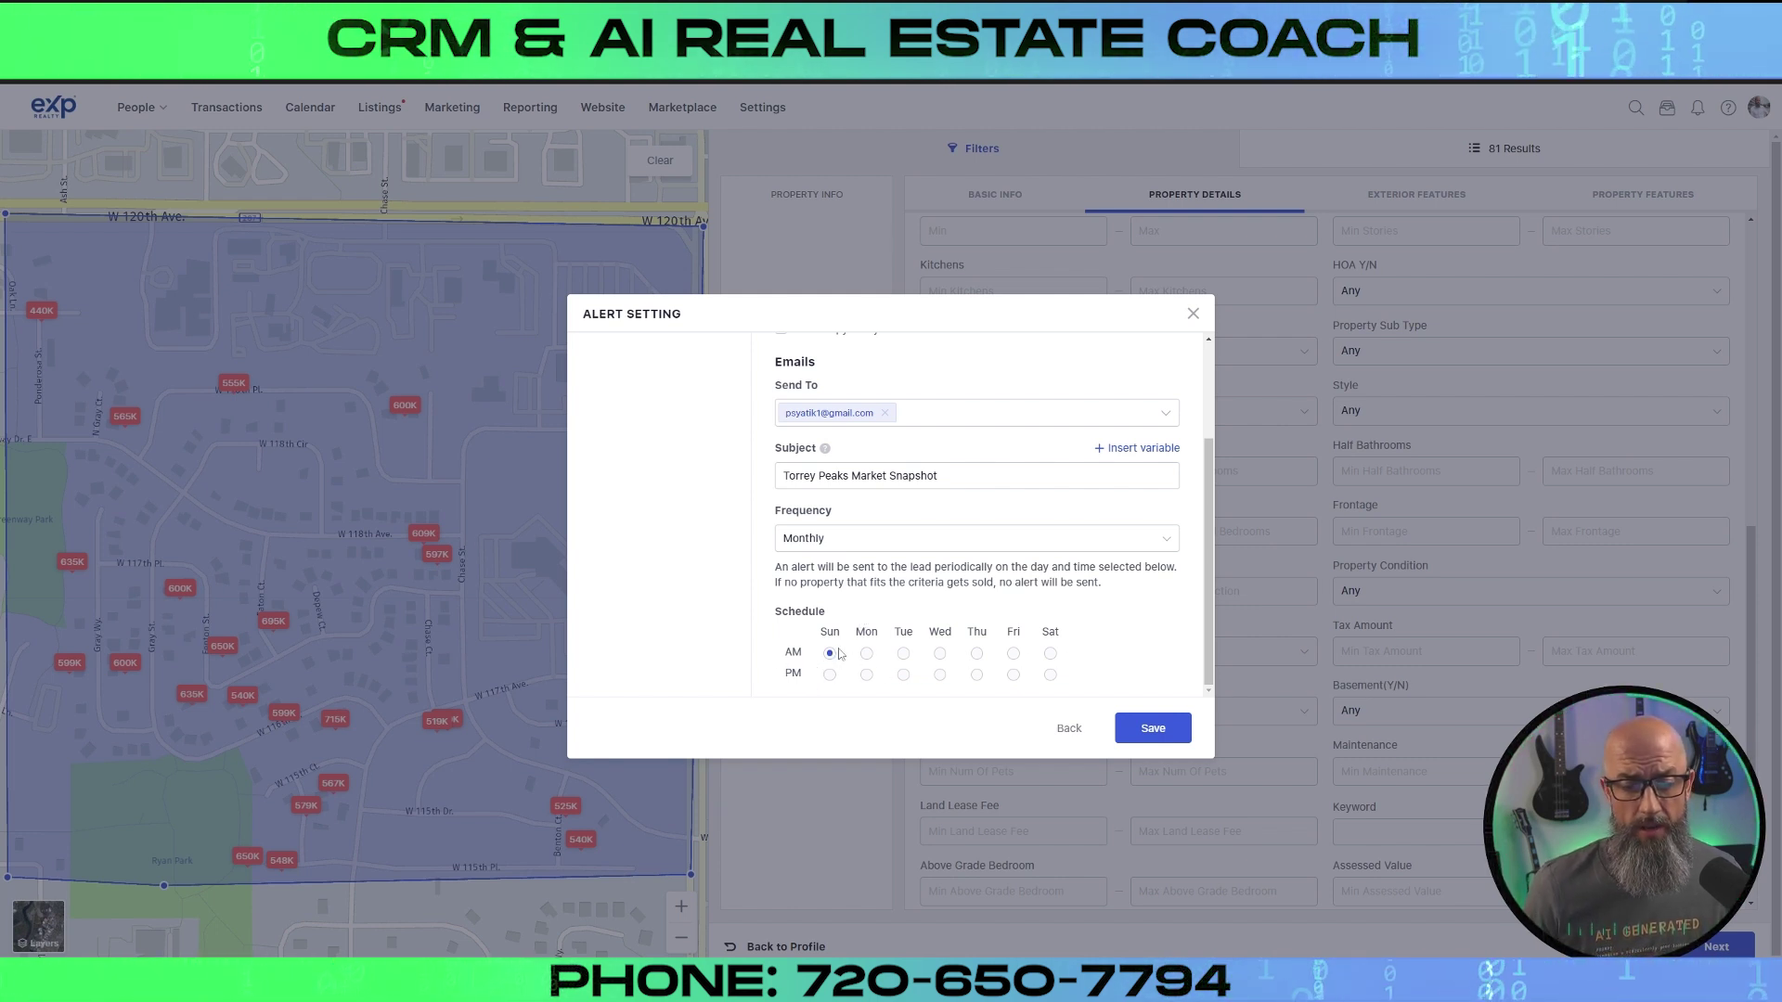
pyautogui.click(1153, 727)
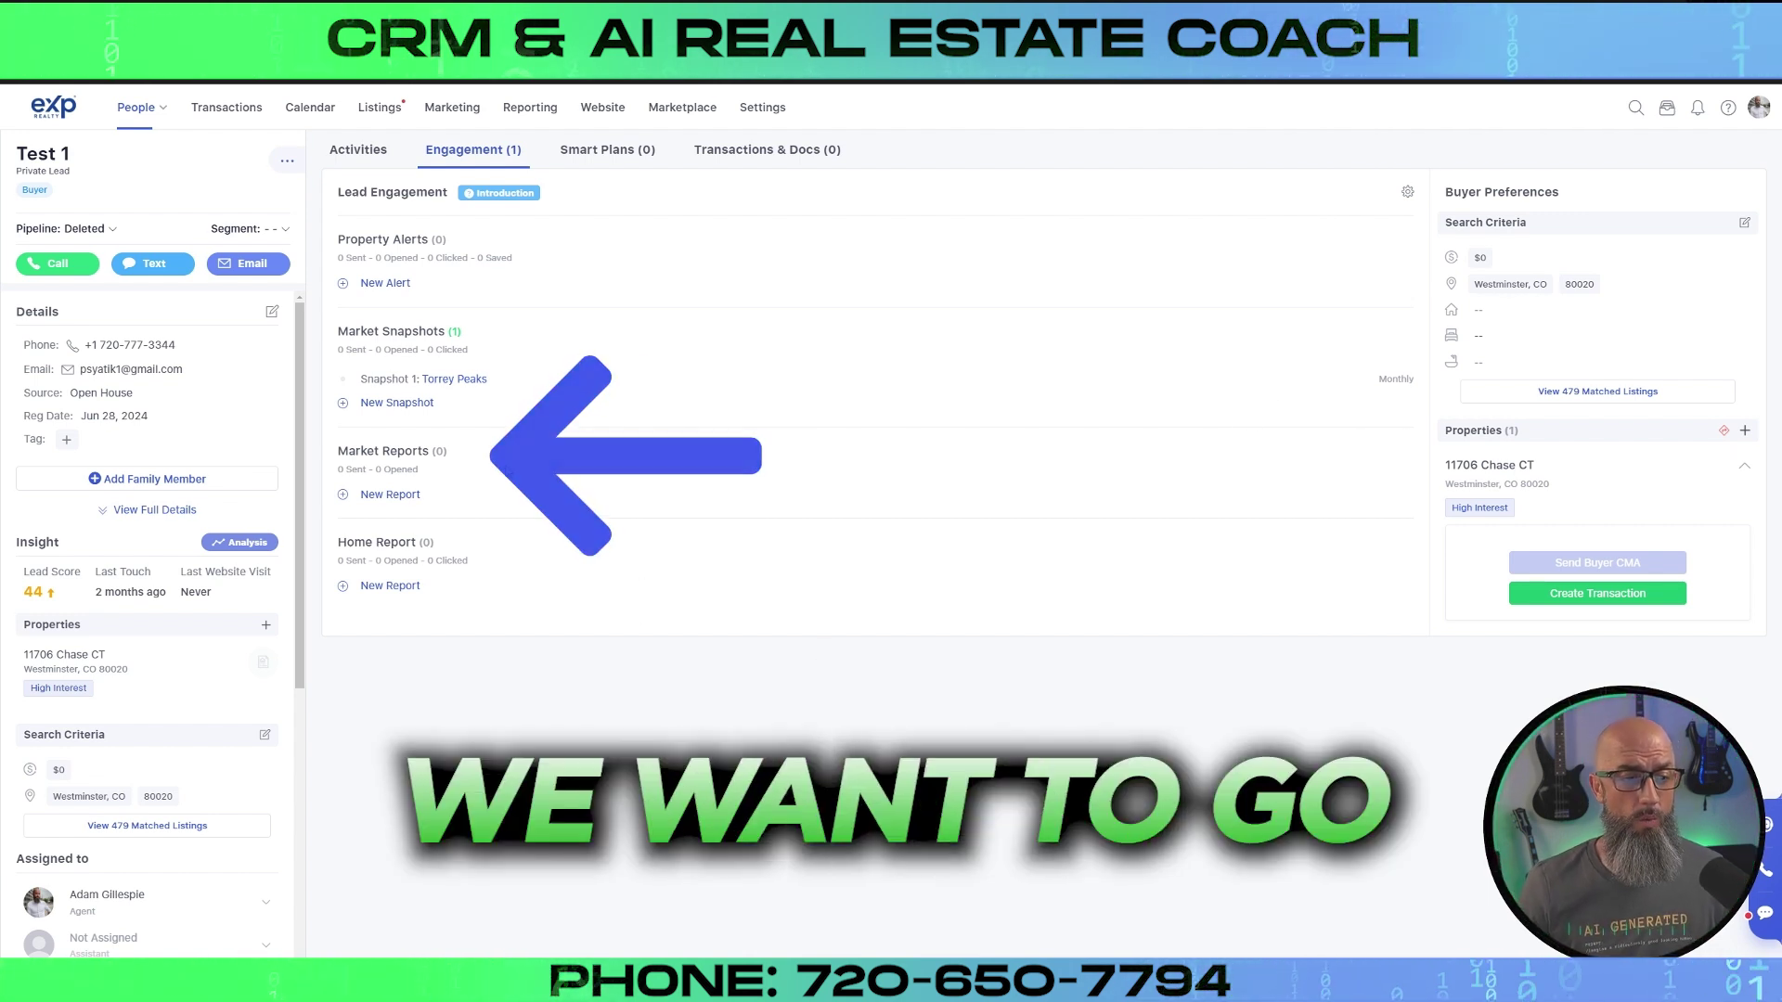
# - Create a monthly Westminster, CO market report and send its example preview to Gmail
pyautogui.click(382, 494)
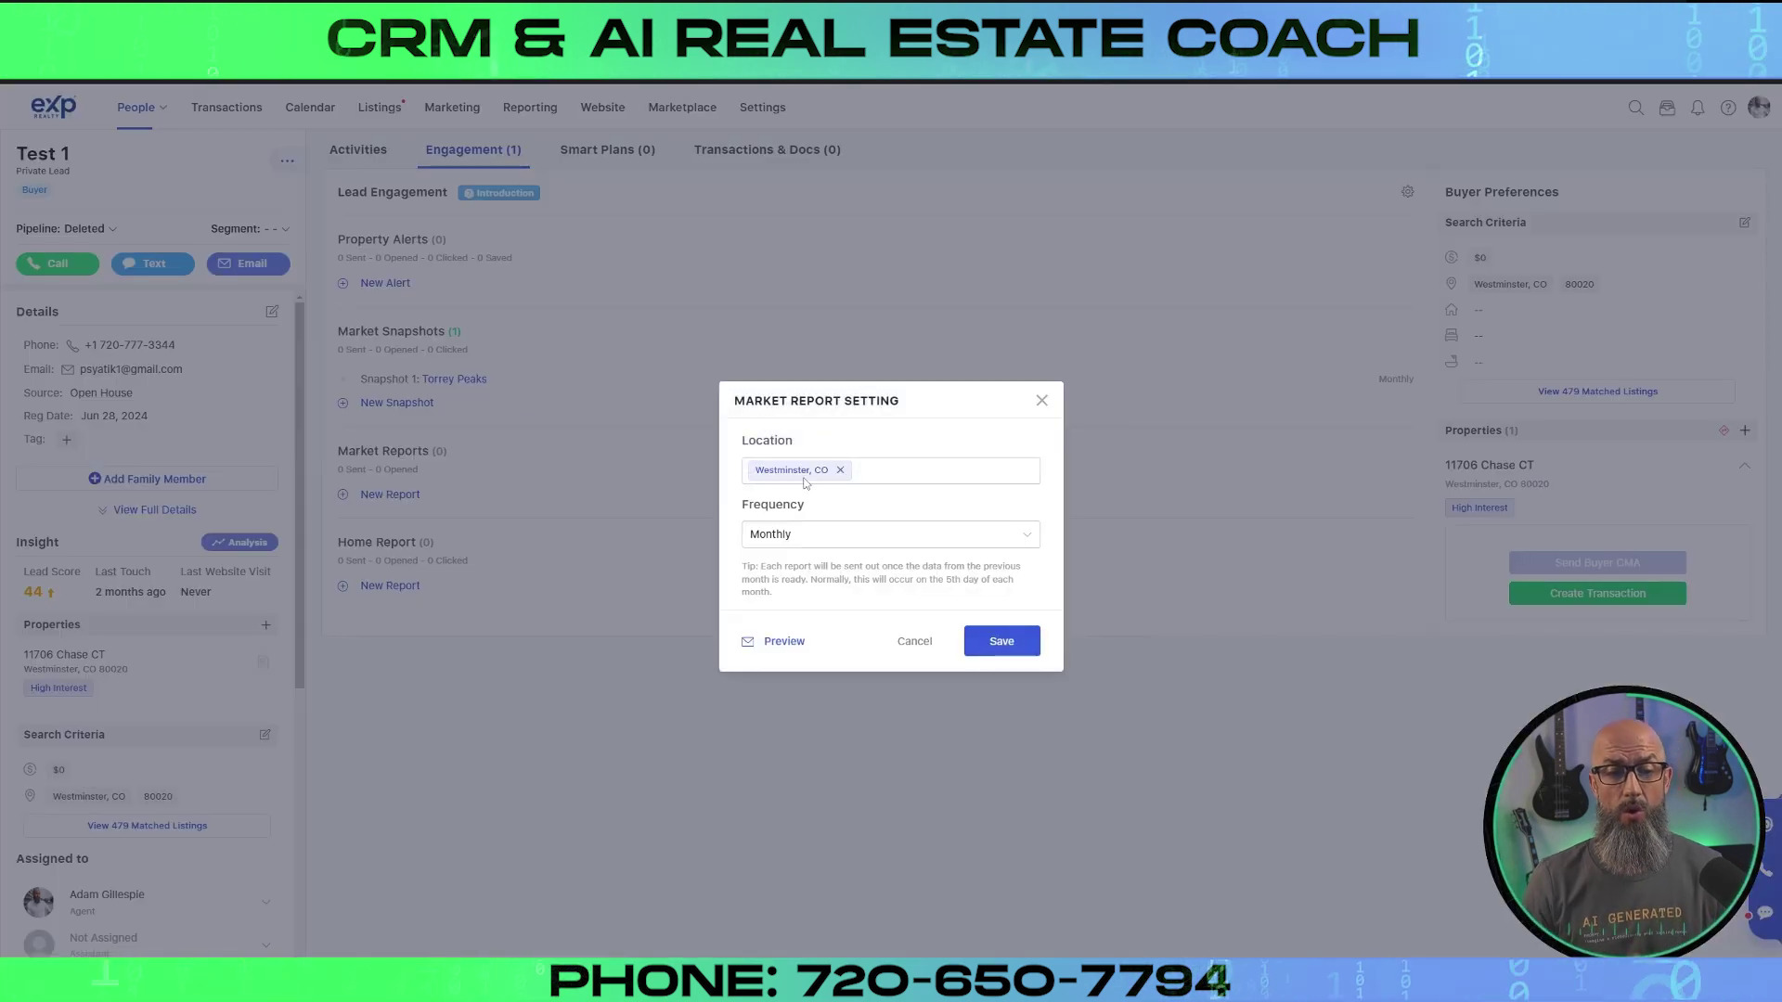
pyautogui.click(839, 469)
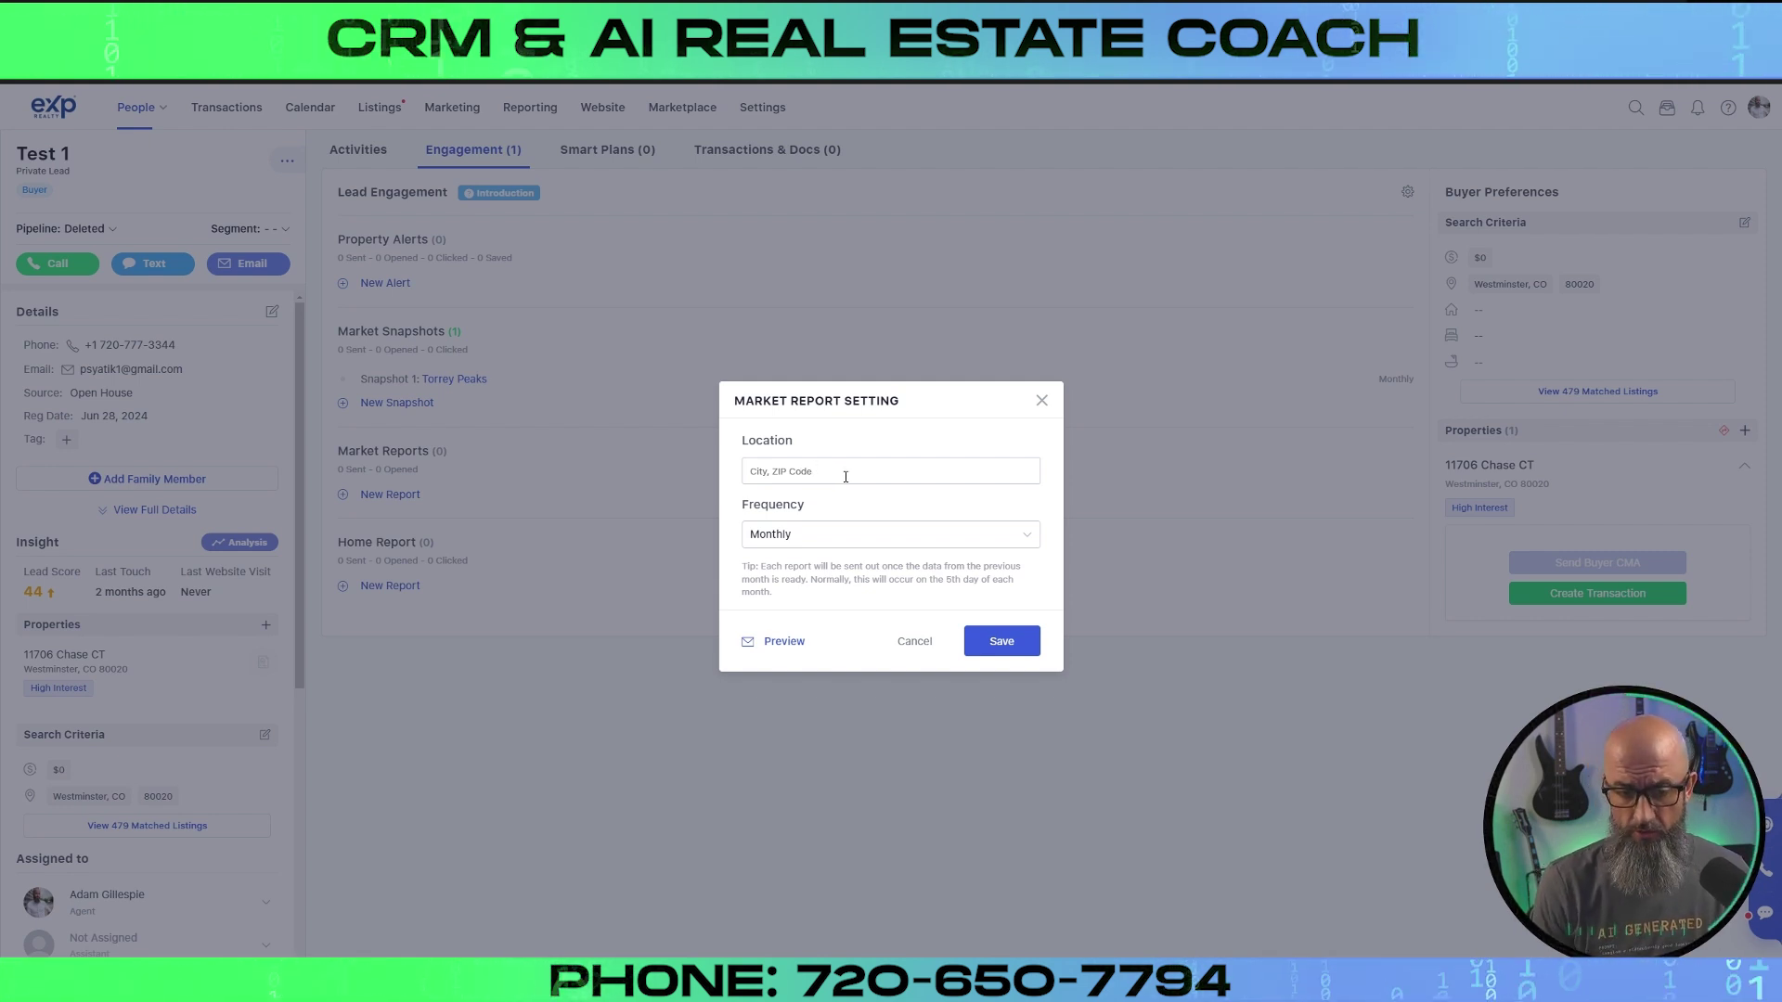
pyautogui.write('westmi')
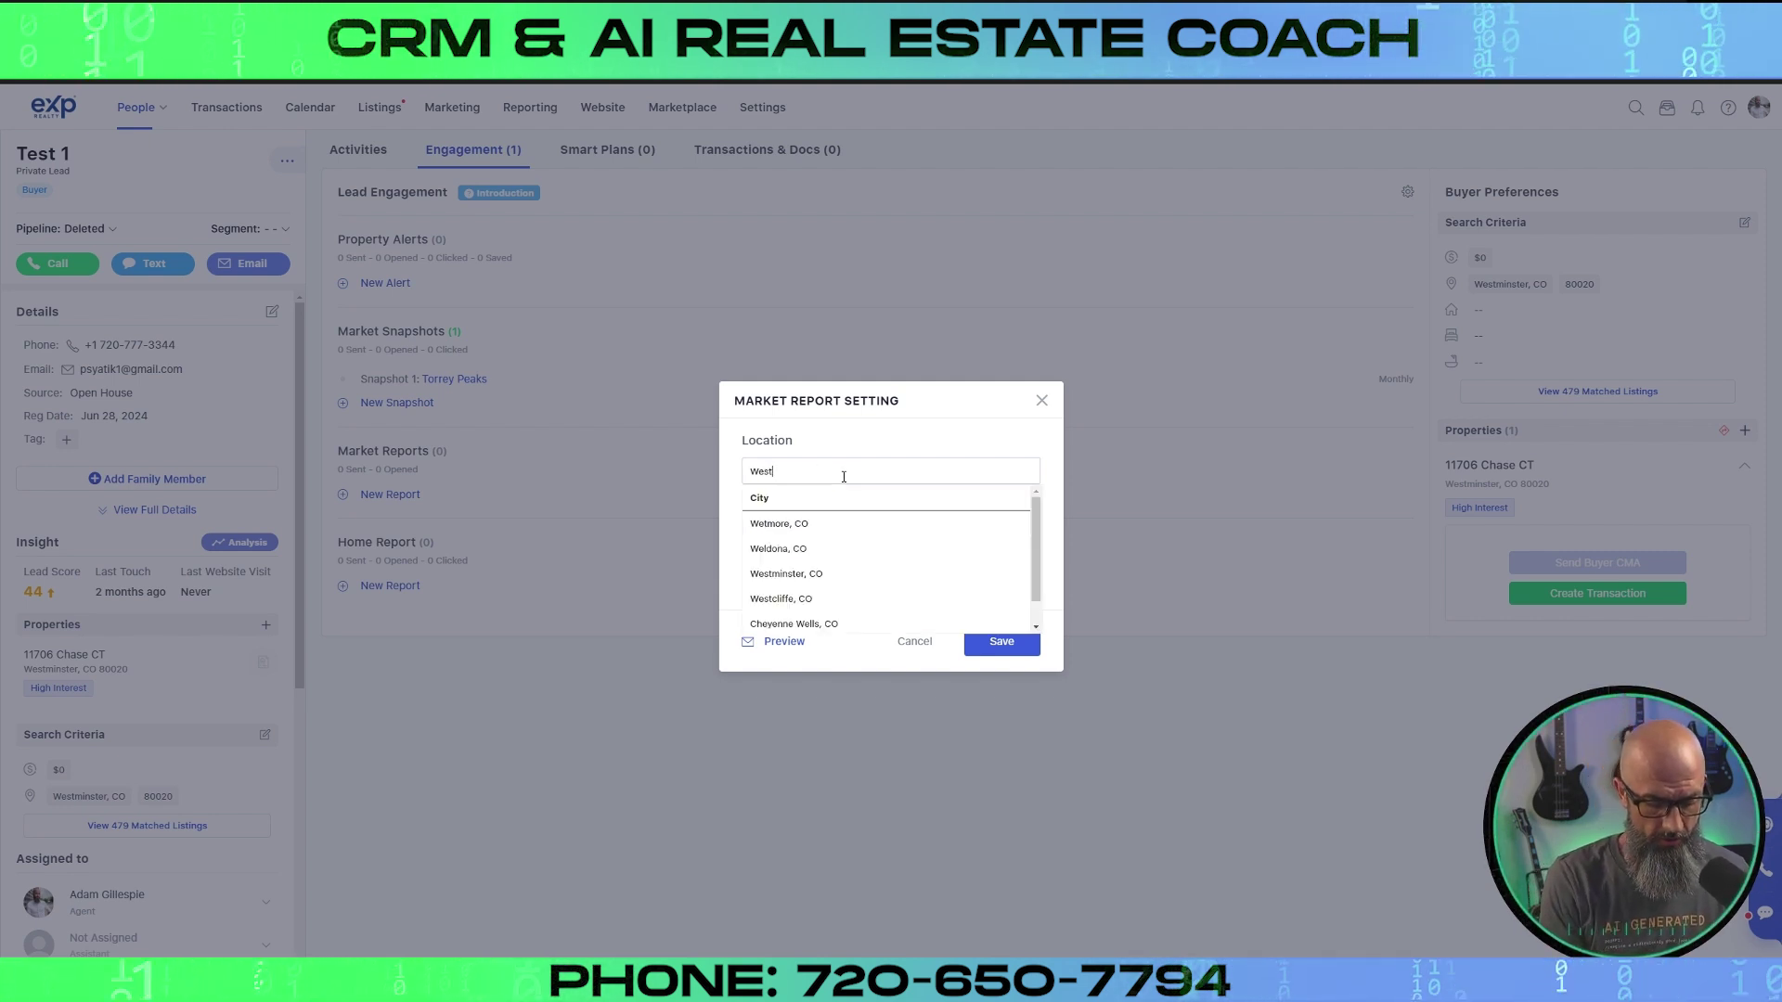
pyautogui.click(826, 527)
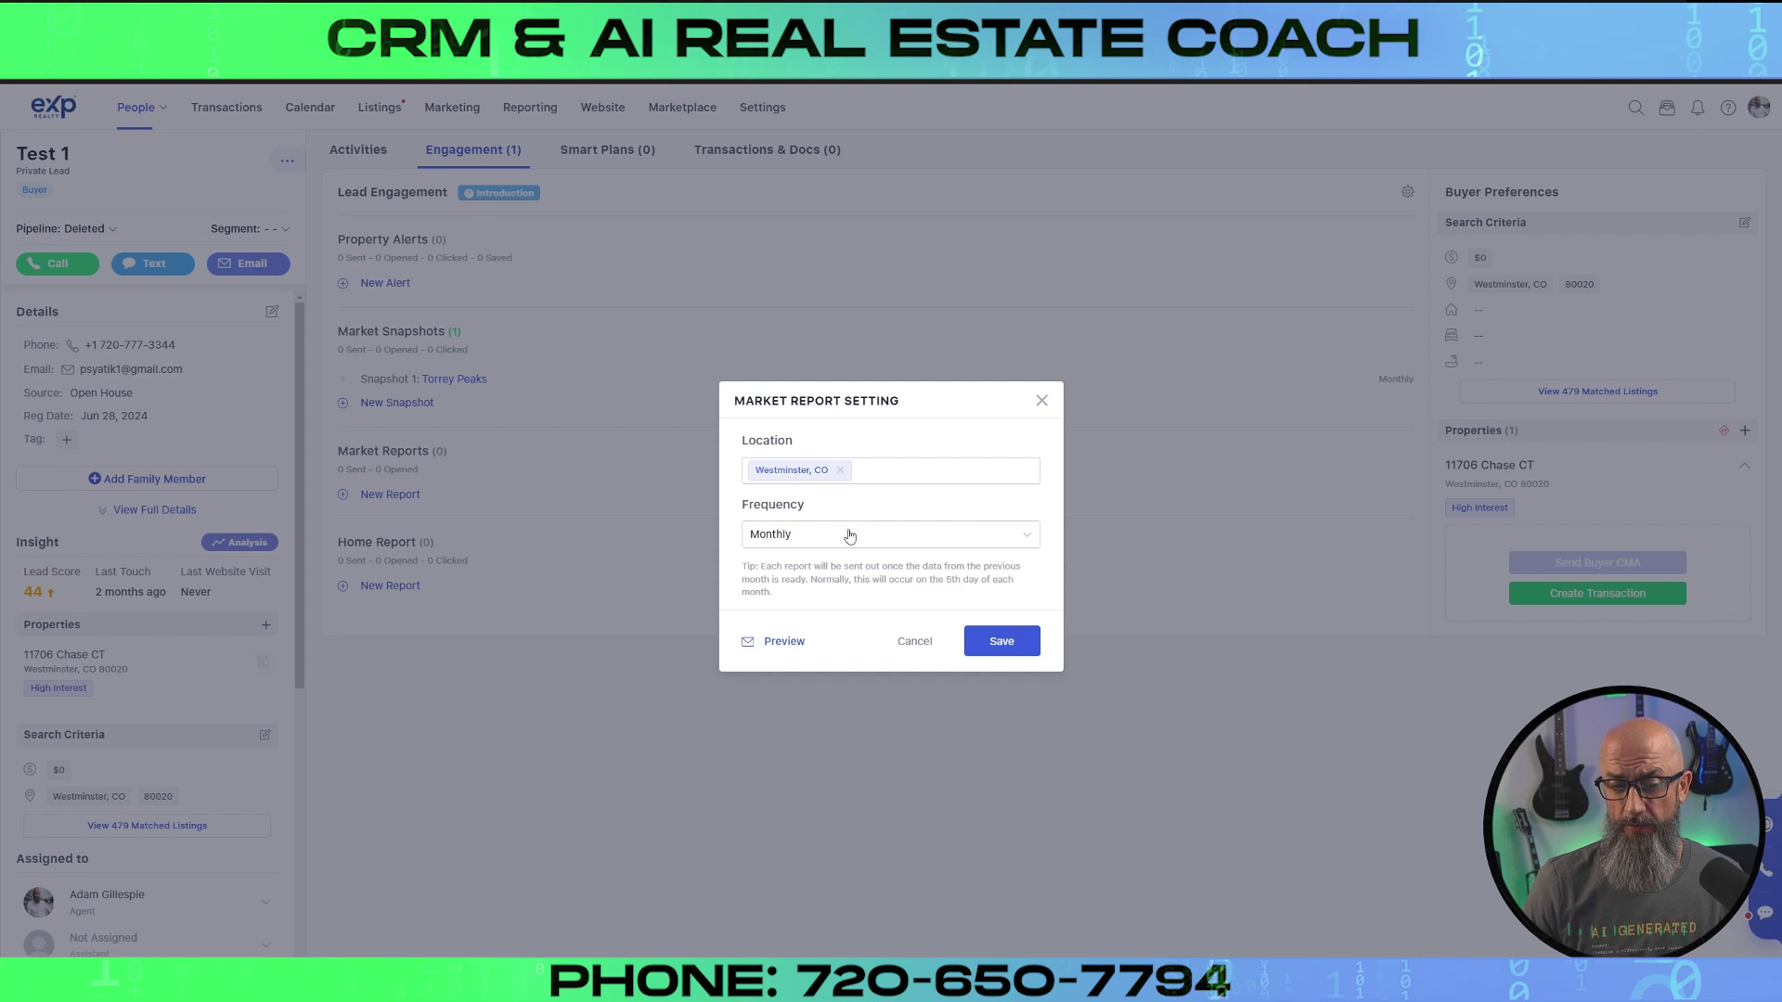
pyautogui.click(783, 644)
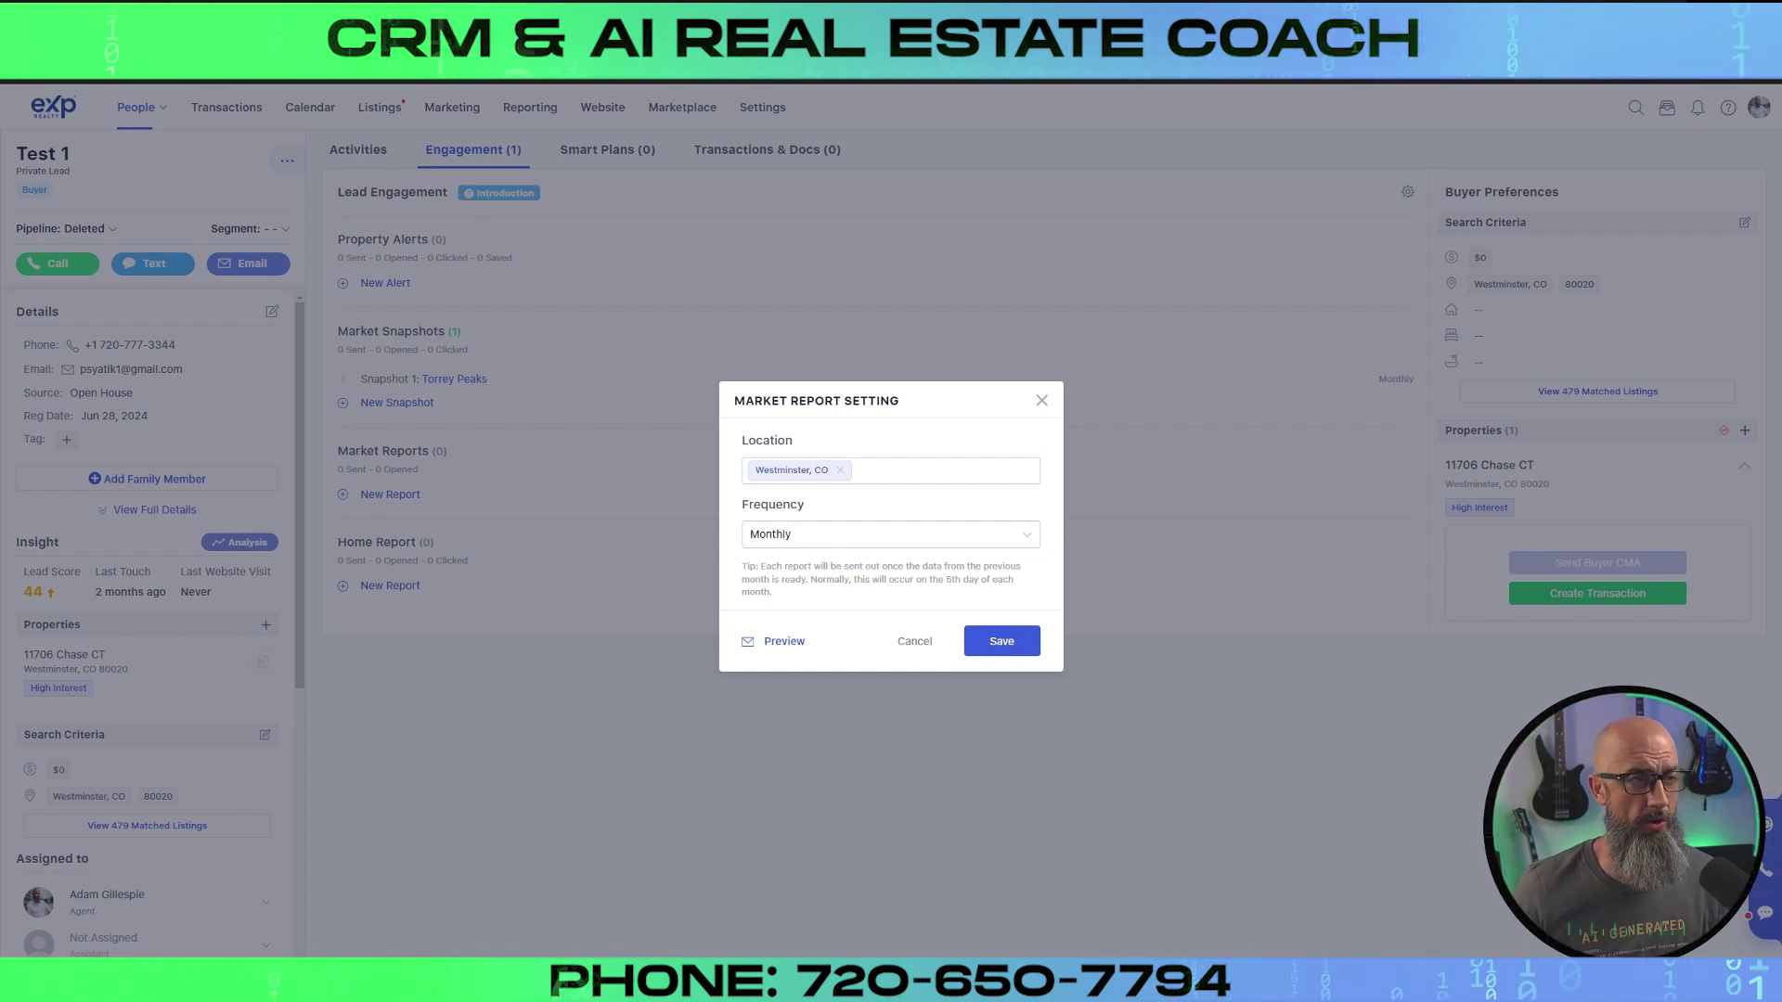
pyautogui.click(204, 65)
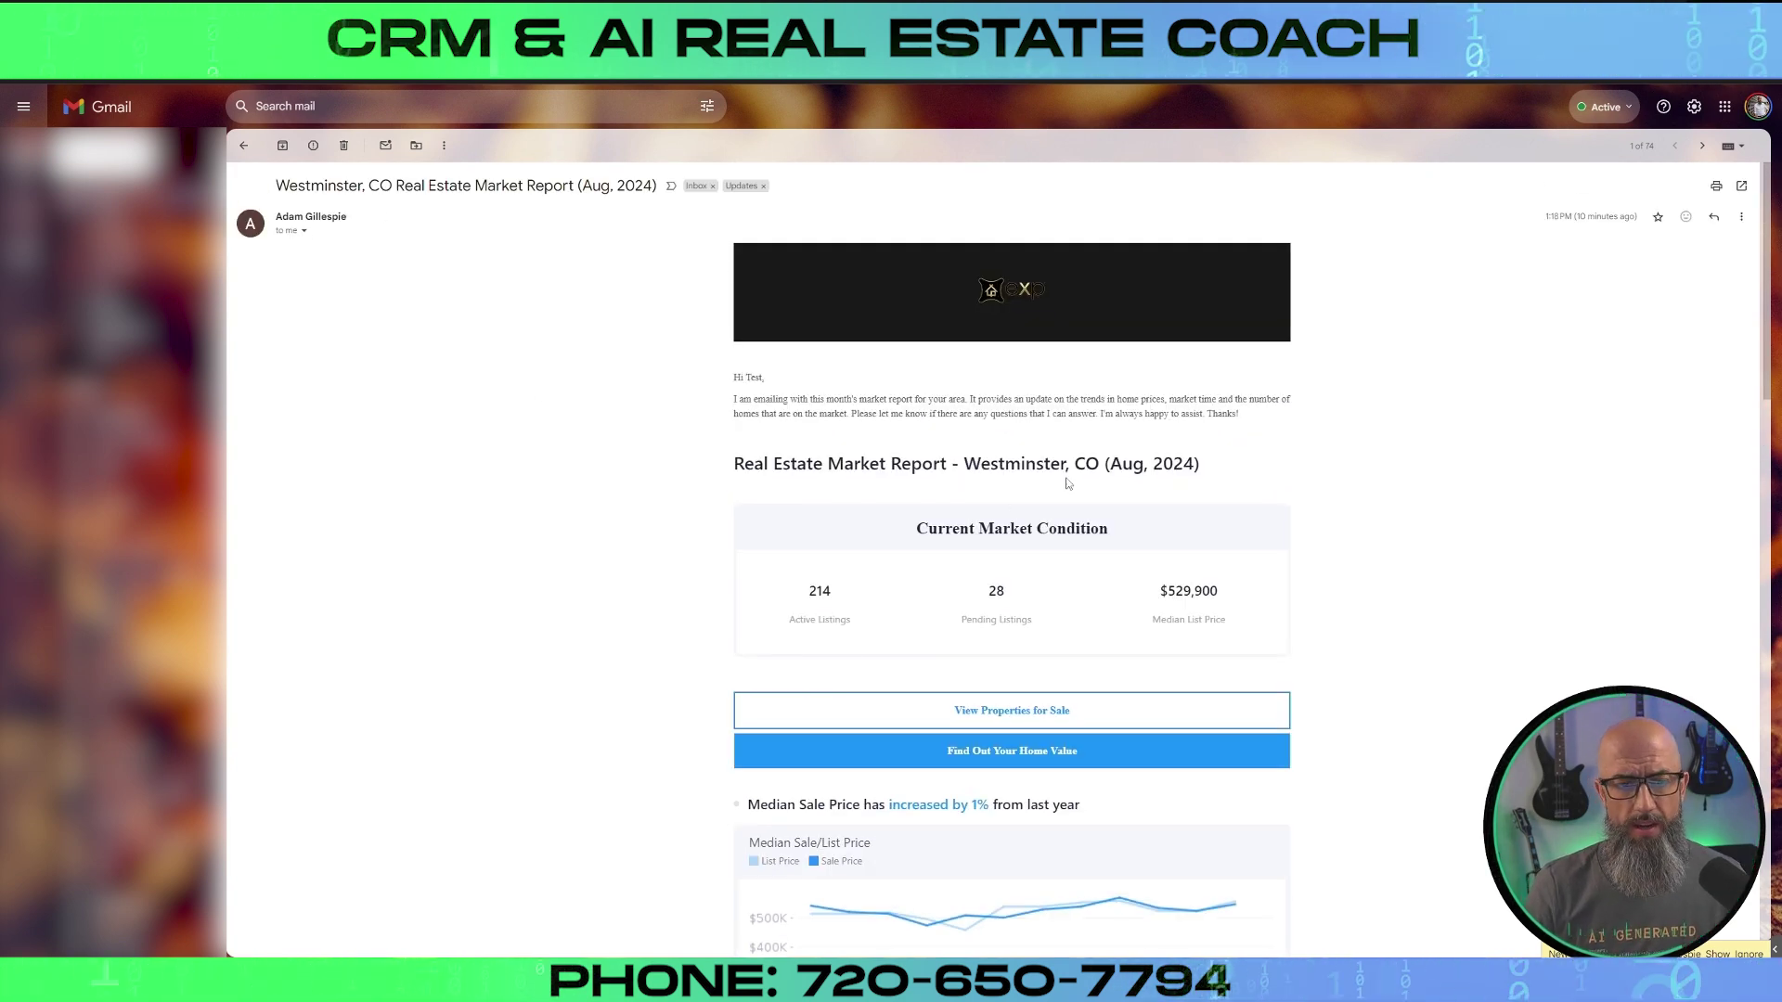
# - Read through the Westminster, CO market report email, then return to the CRM report settings
pyautogui.scroll(-1, 1287, 405)
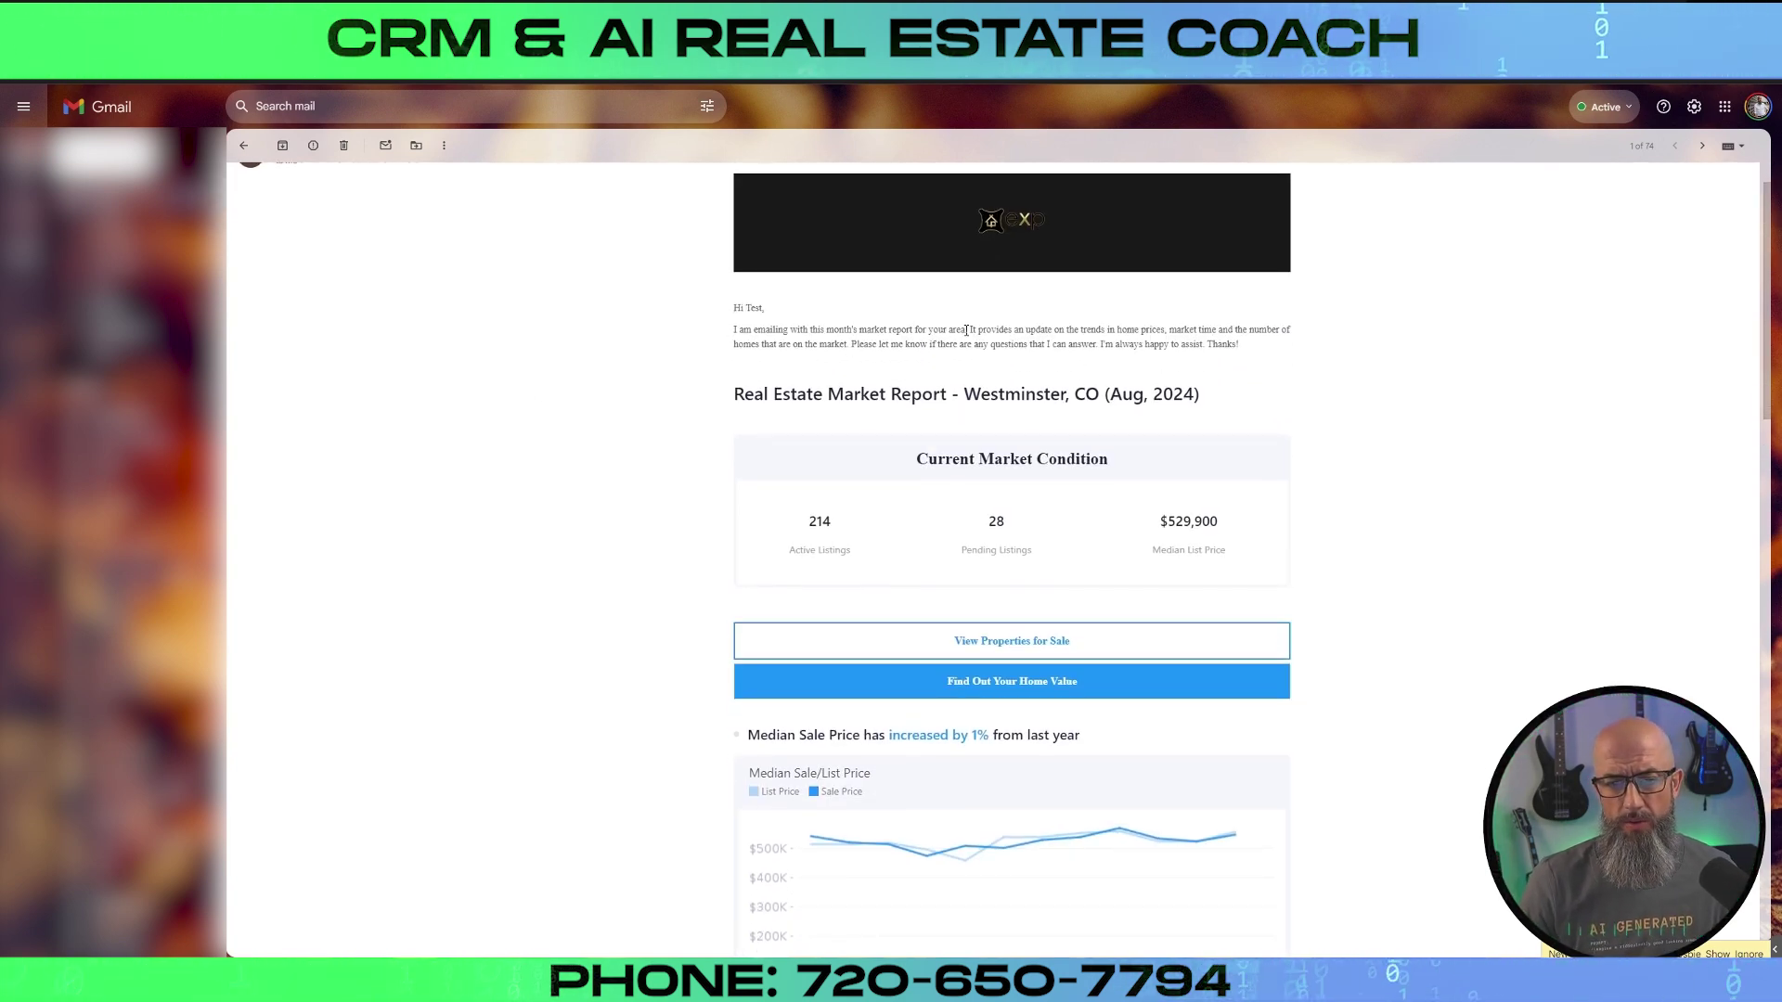
pyautogui.scroll(-3, 1318, 345)
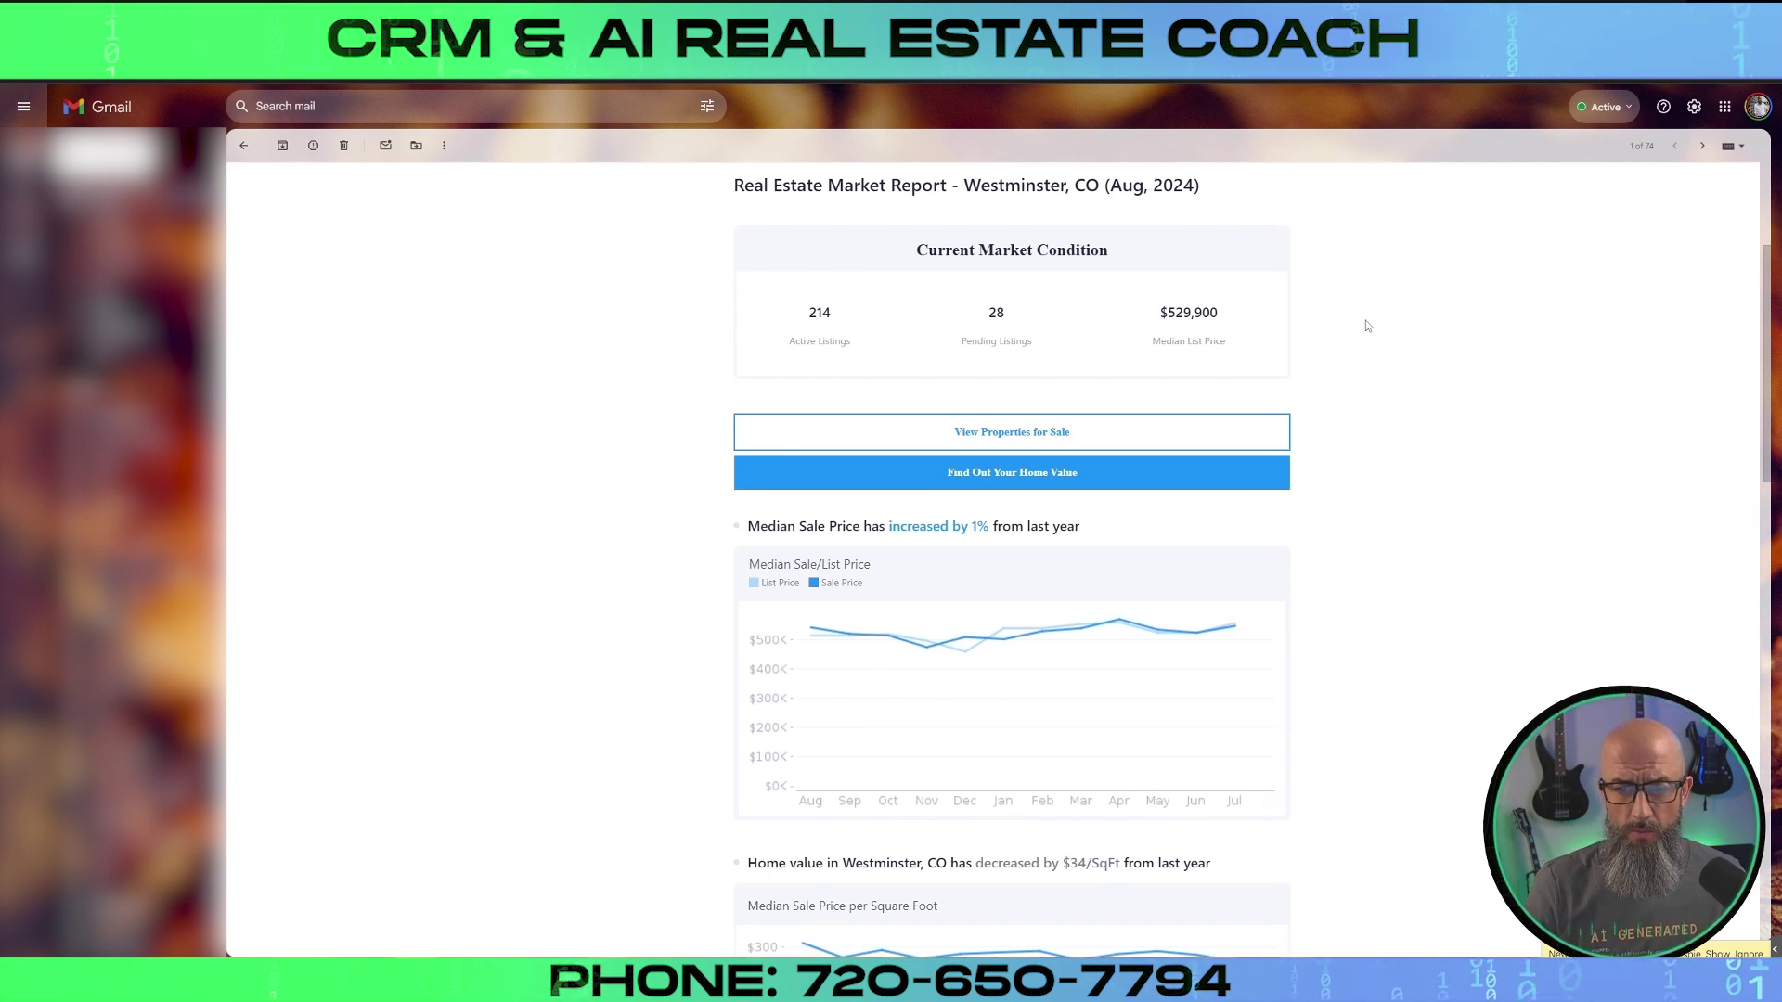
pyautogui.scroll(-3, 681, 340)
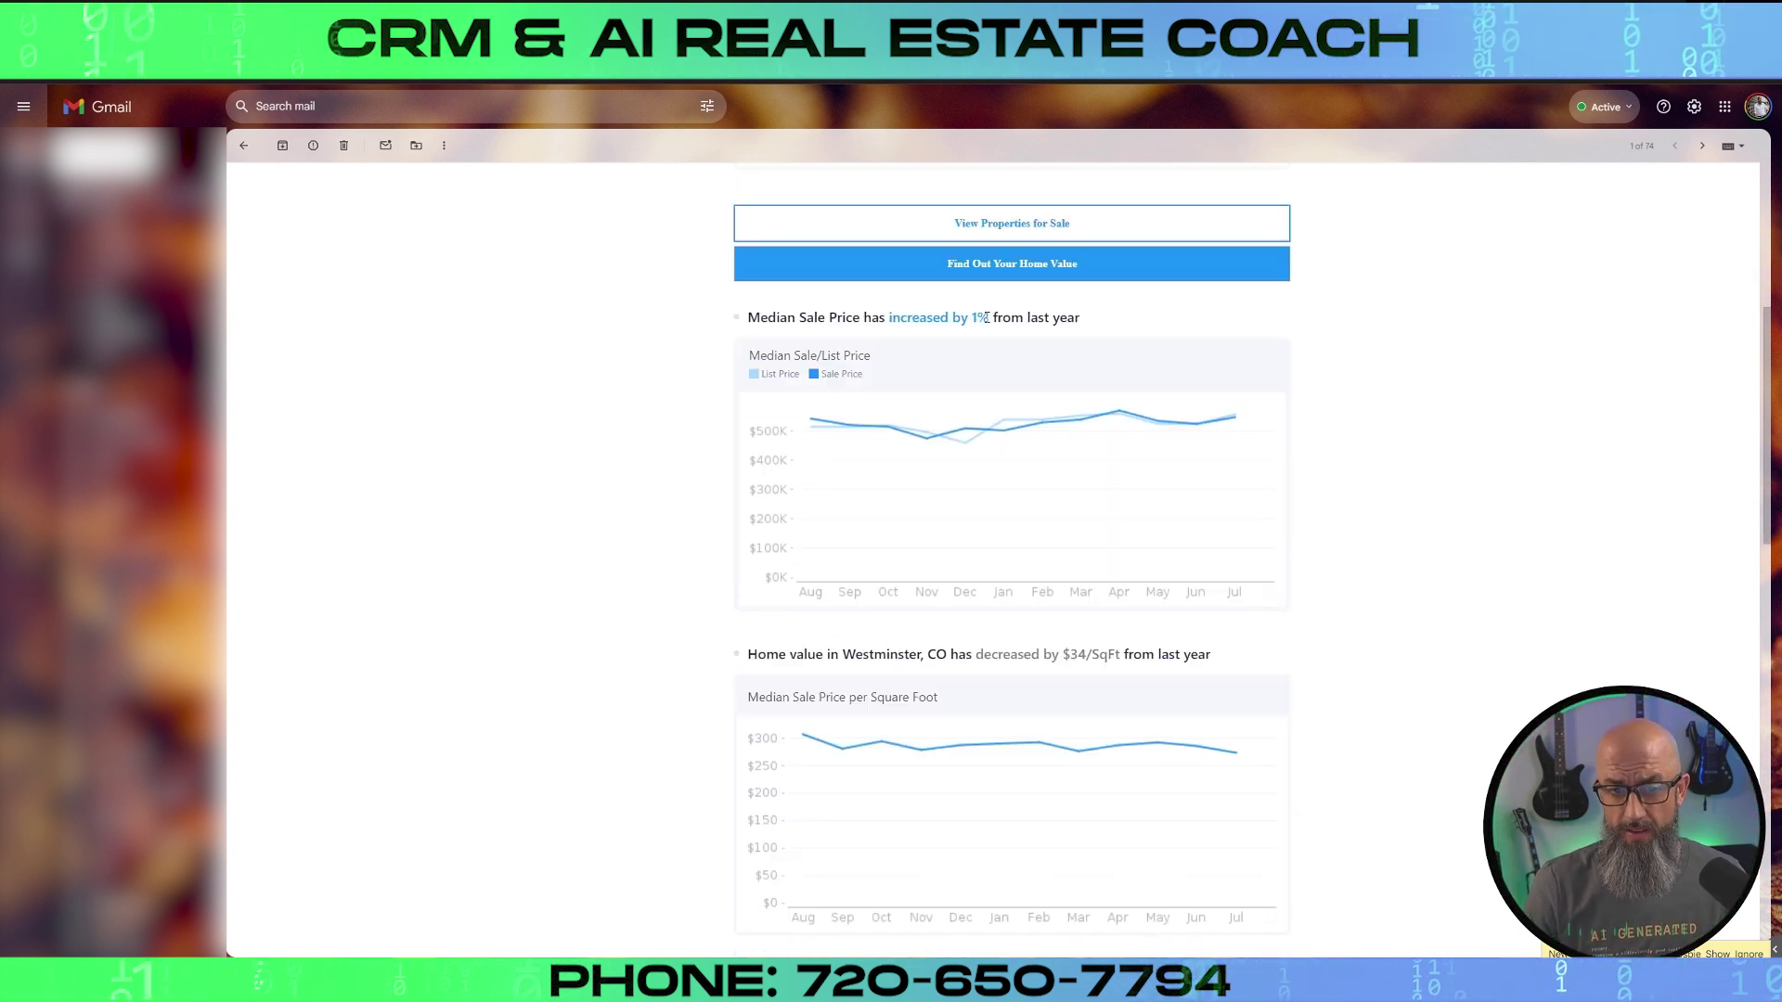
pyautogui.scroll(-2, 1145, 315)
pyautogui.scroll(-2, 1147, 322)
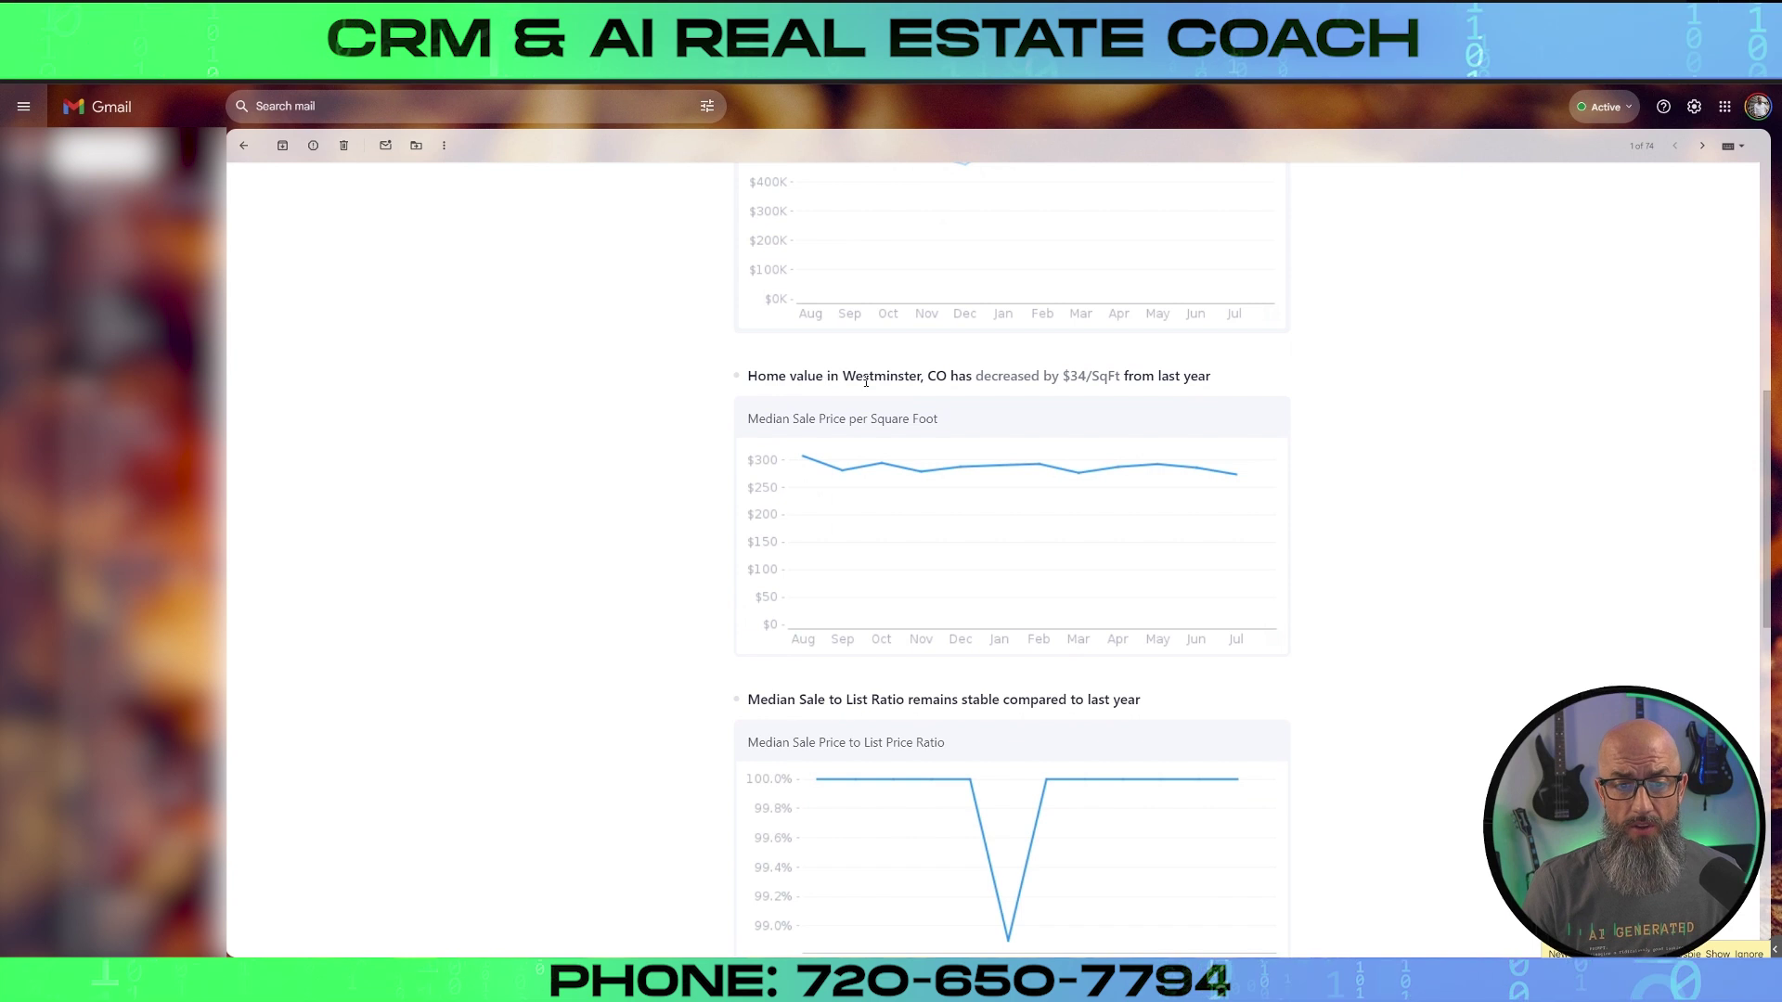
pyautogui.scroll(-3, 1203, 376)
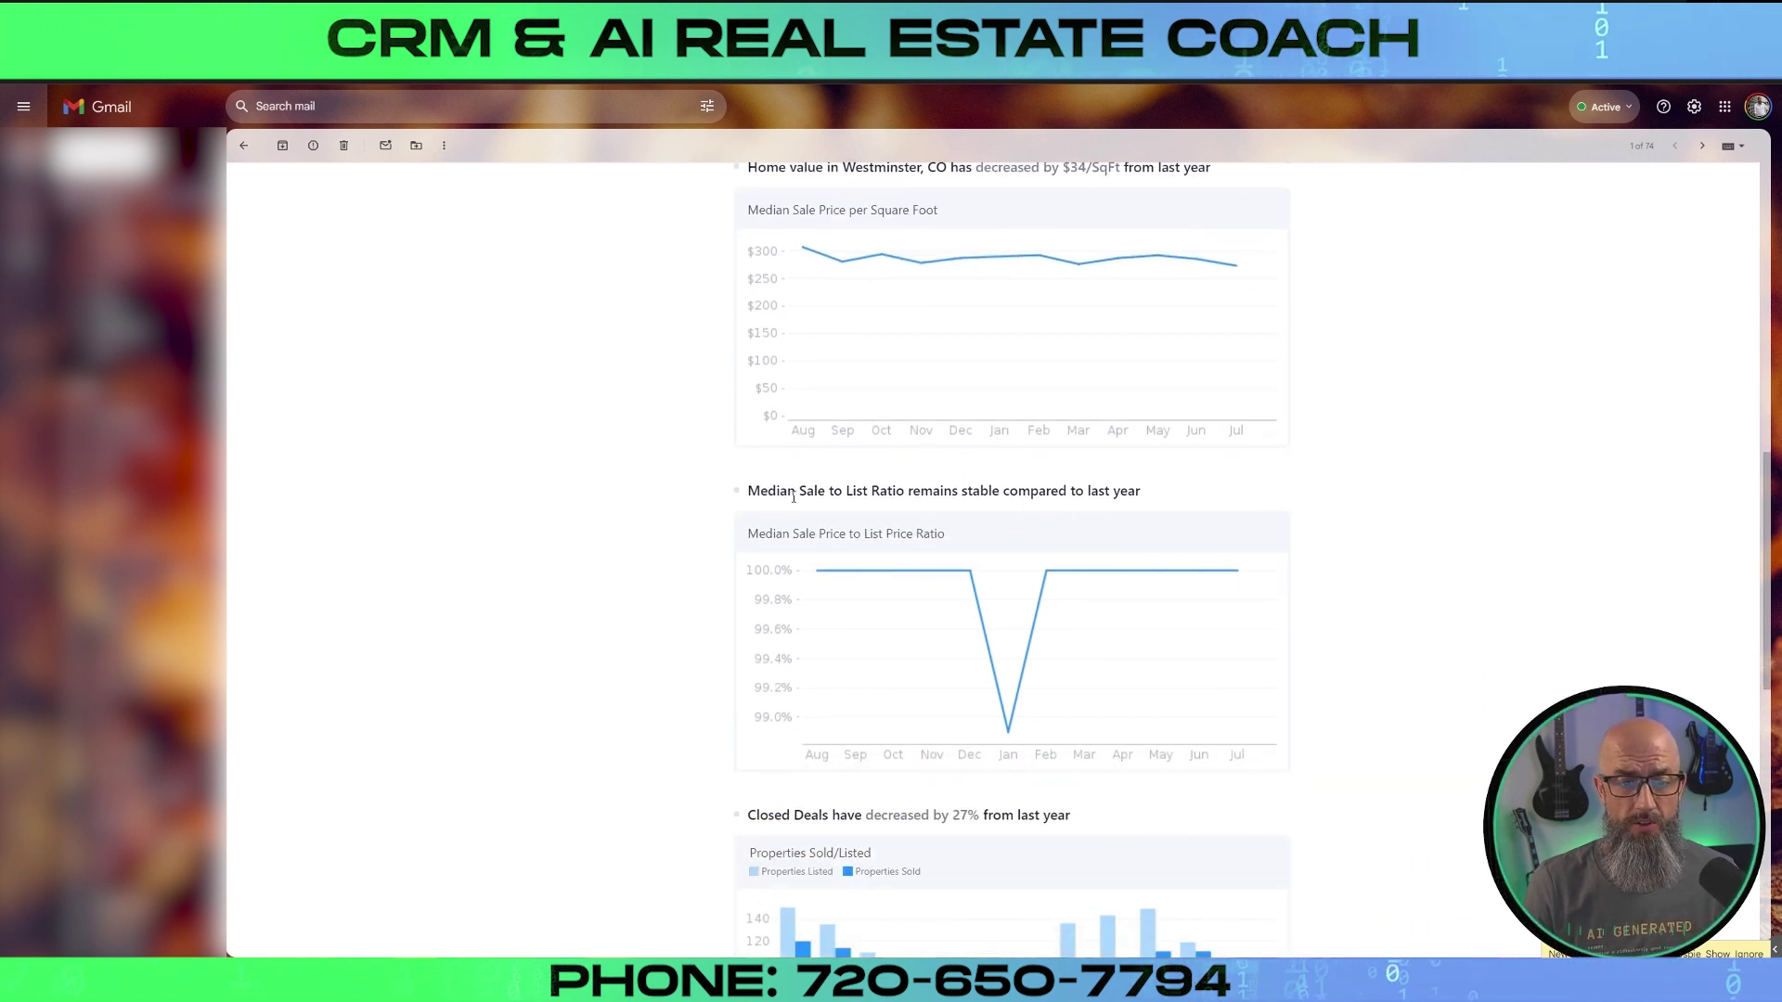
pyautogui.scroll(-10, 1151, 493)
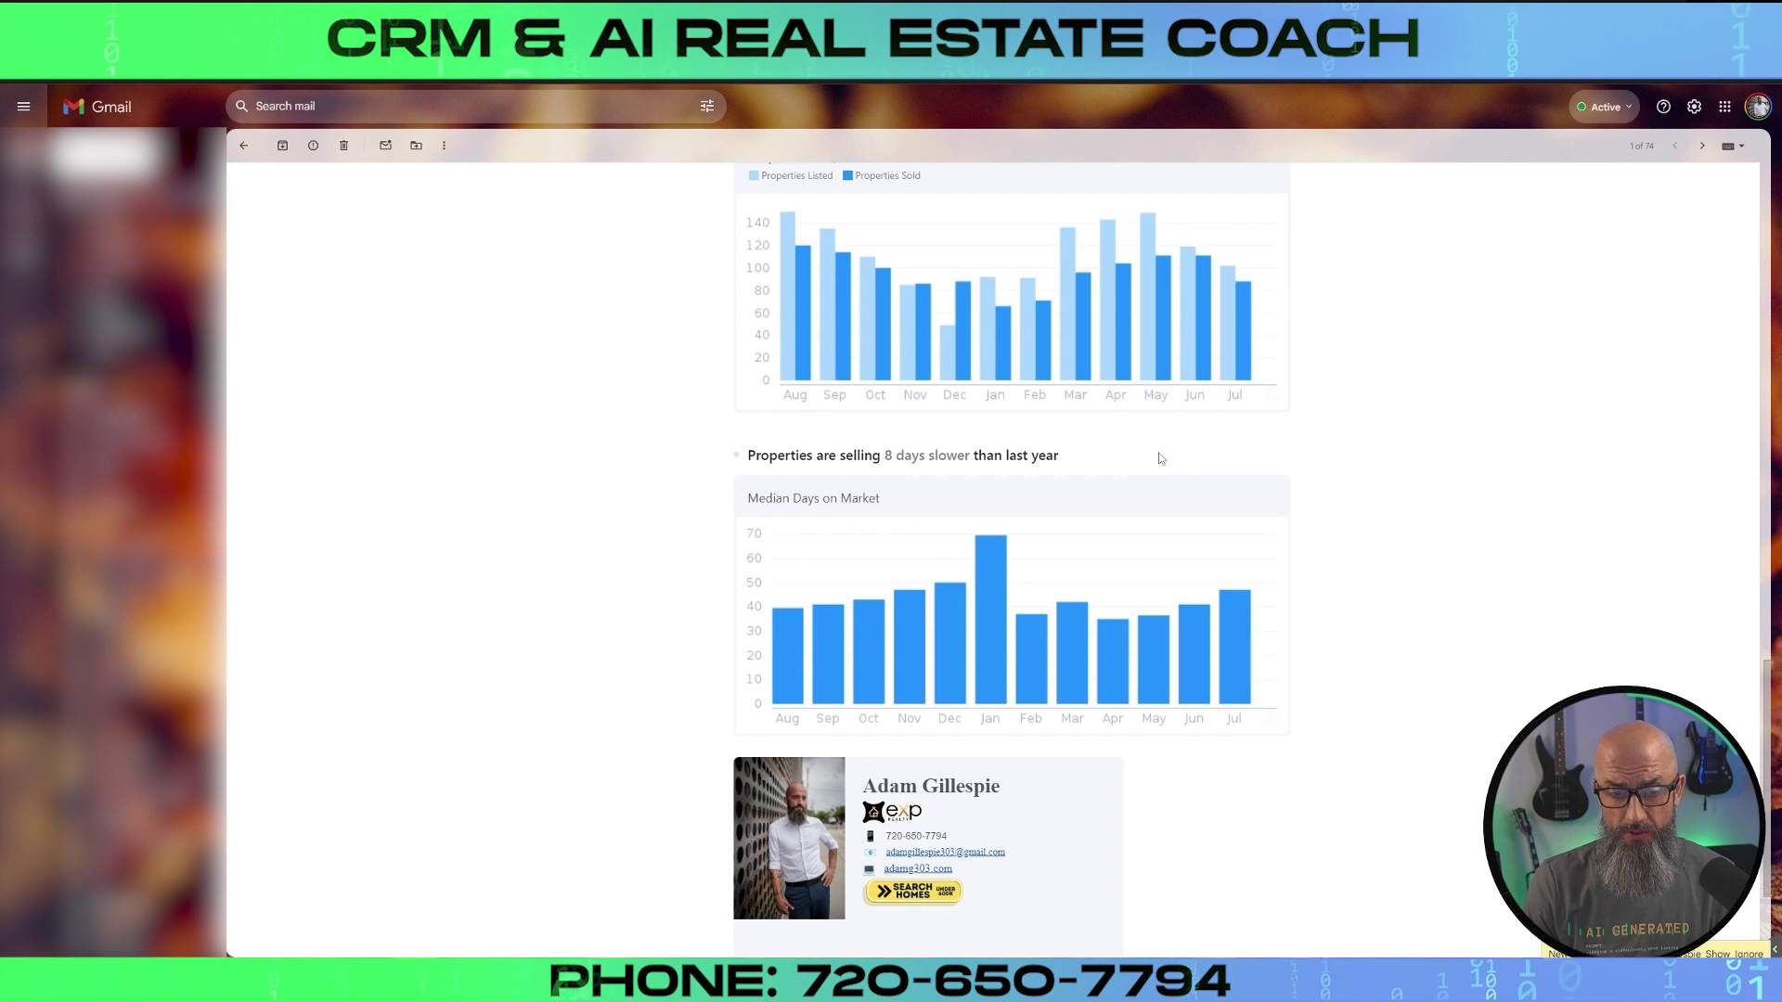
pyautogui.scroll(20, 1174, 489)
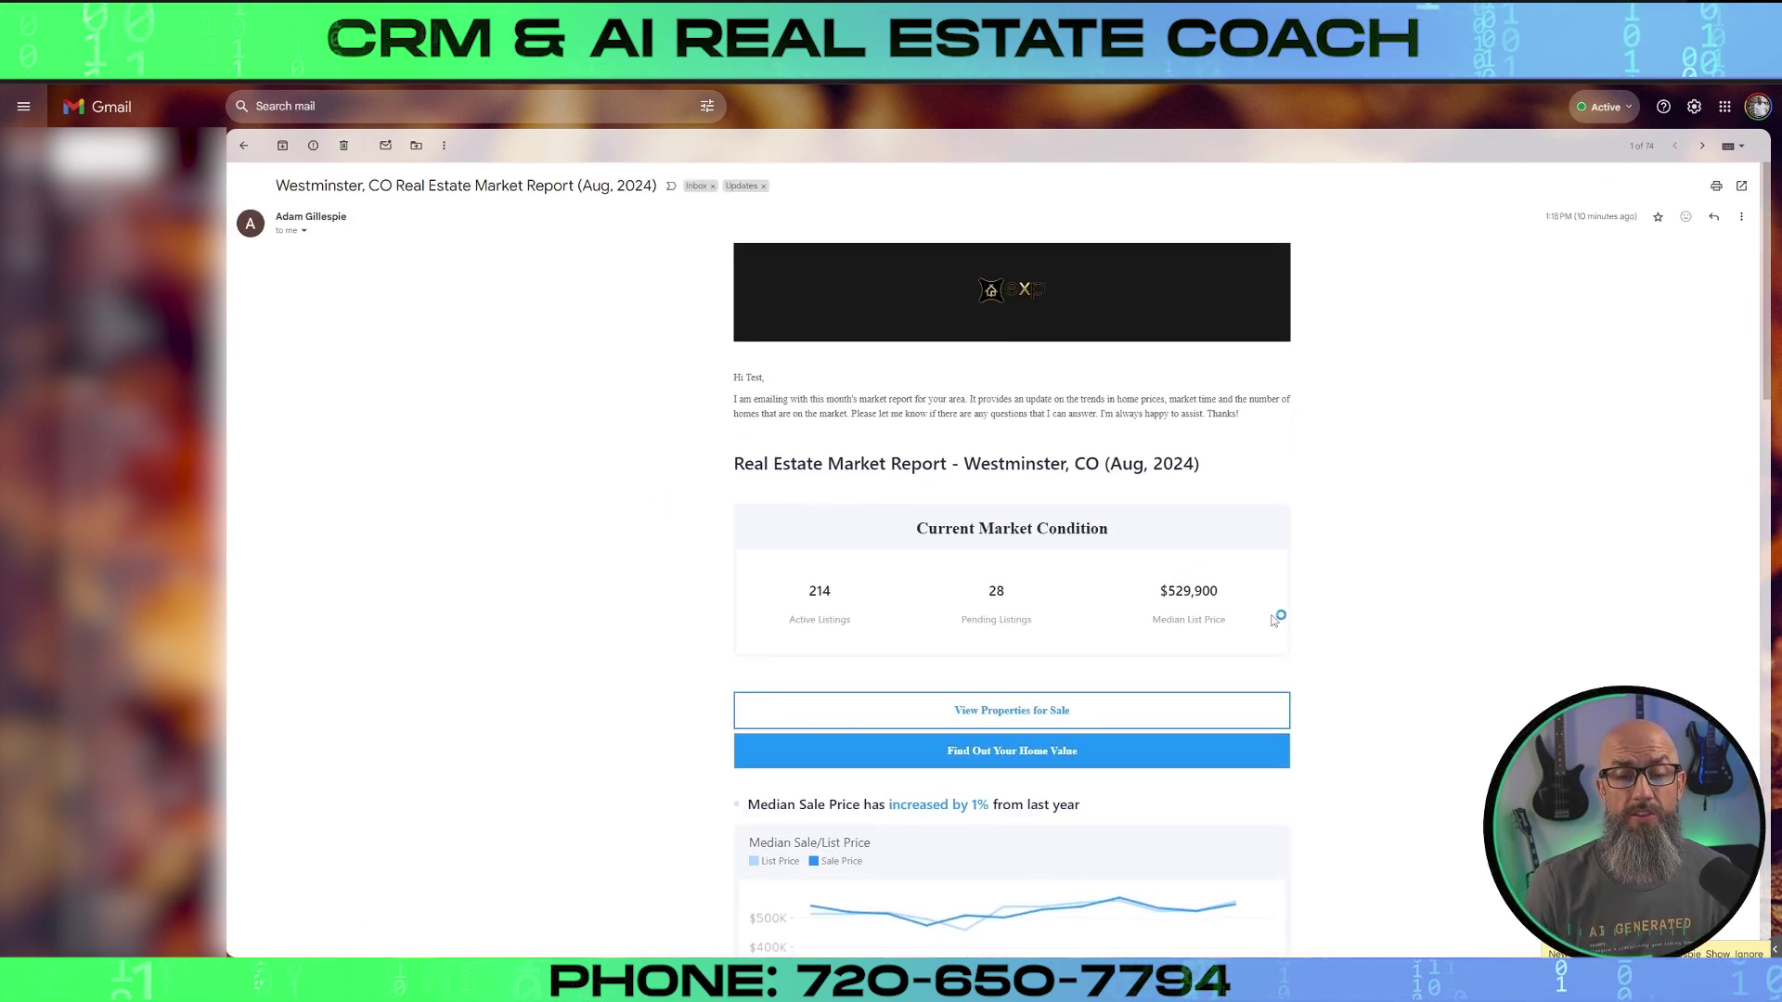
pyautogui.scroll(-5, 1311, 581)
pyautogui.scroll(-15, 1310, 586)
pyautogui.scroll(12, 1294, 537)
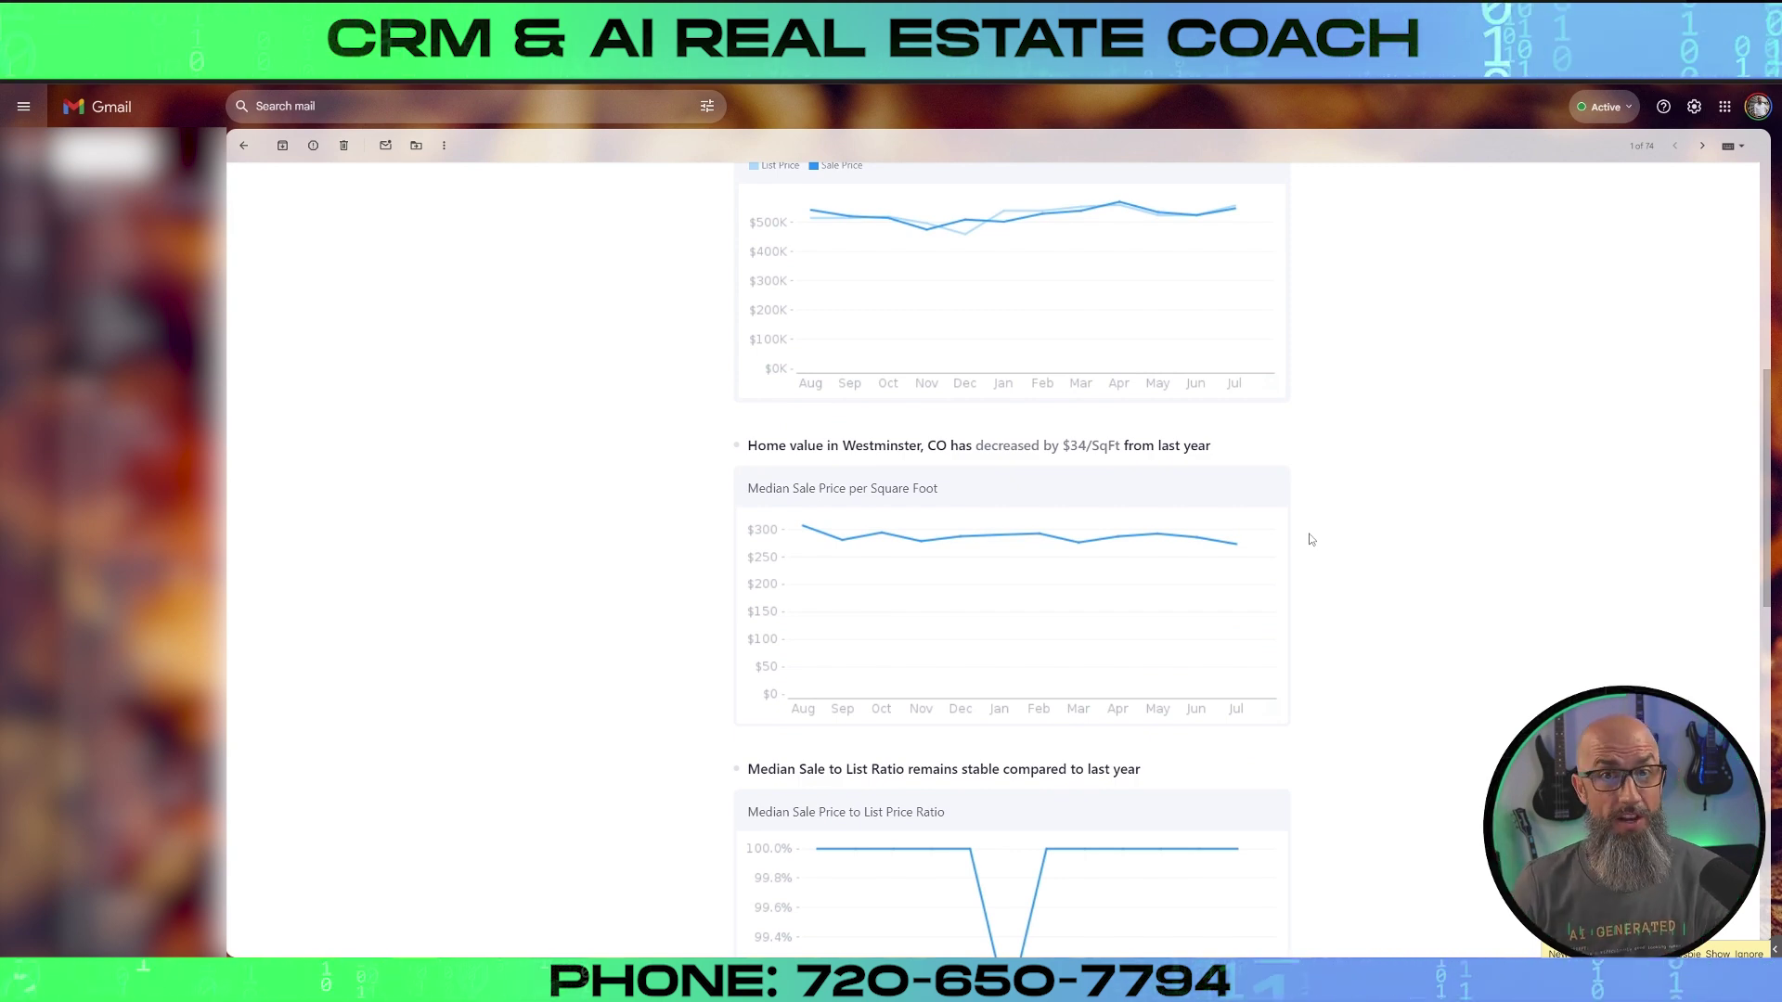
pyautogui.scroll(8, 1333, 526)
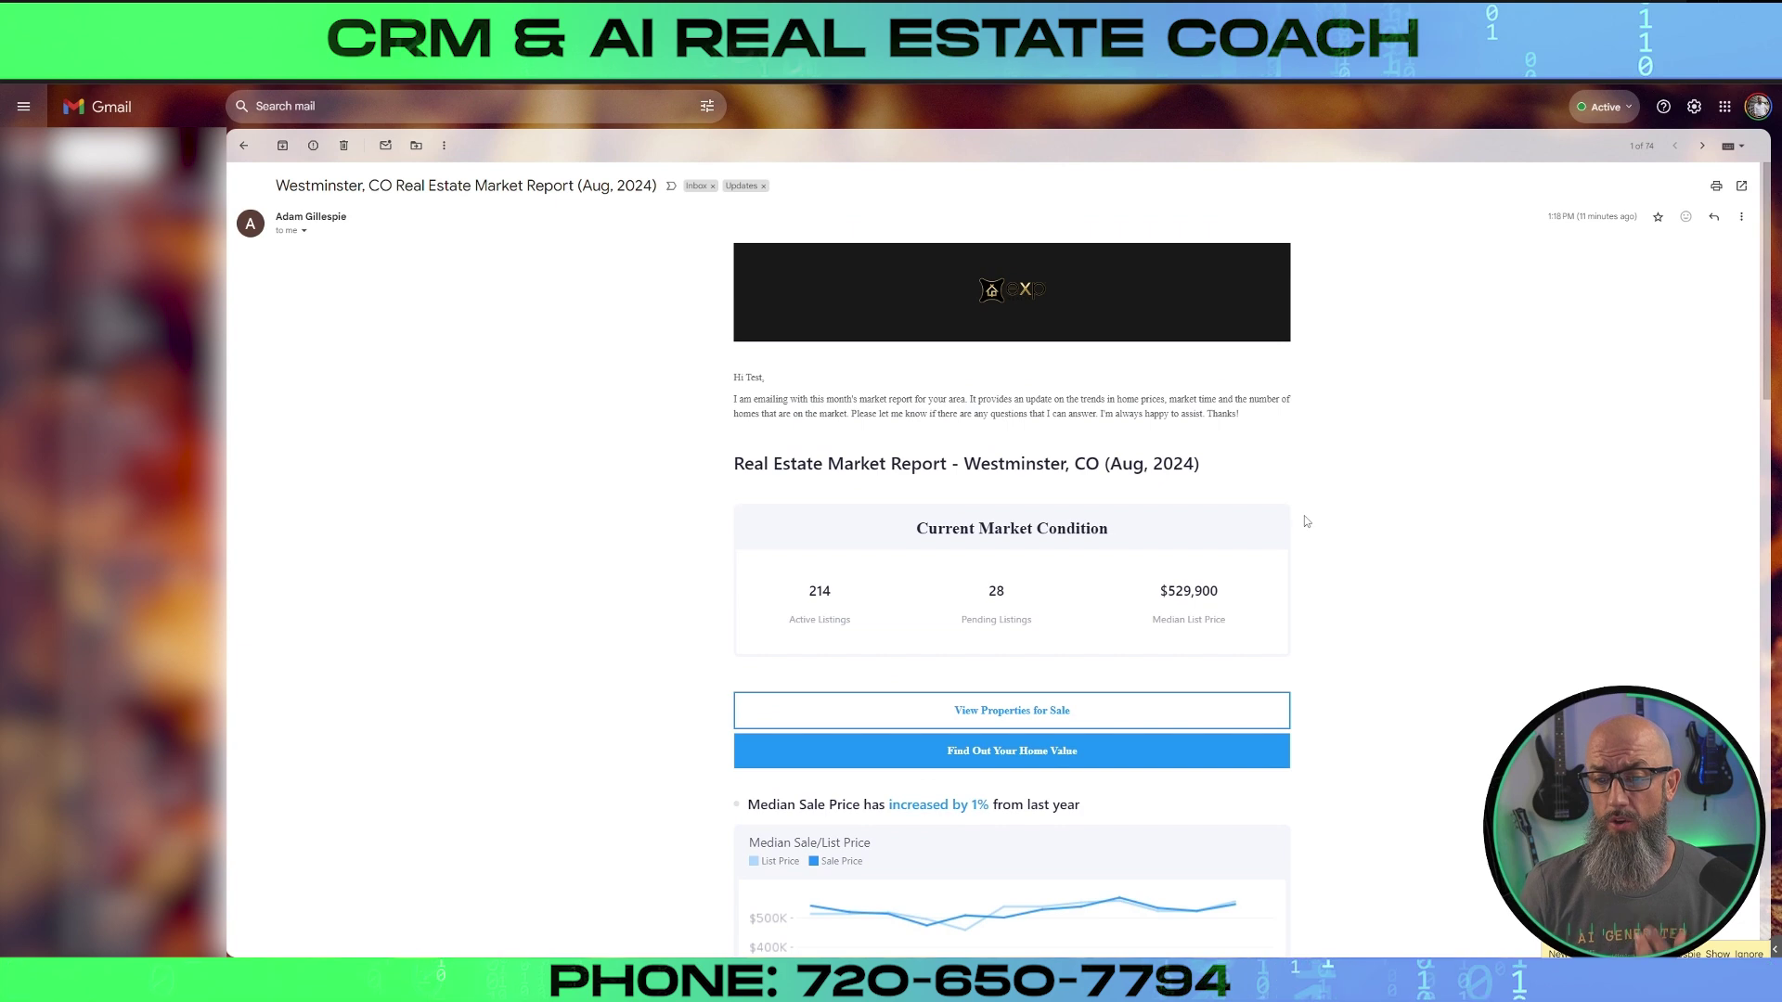
pyautogui.hotkey('alt', 'Tab')
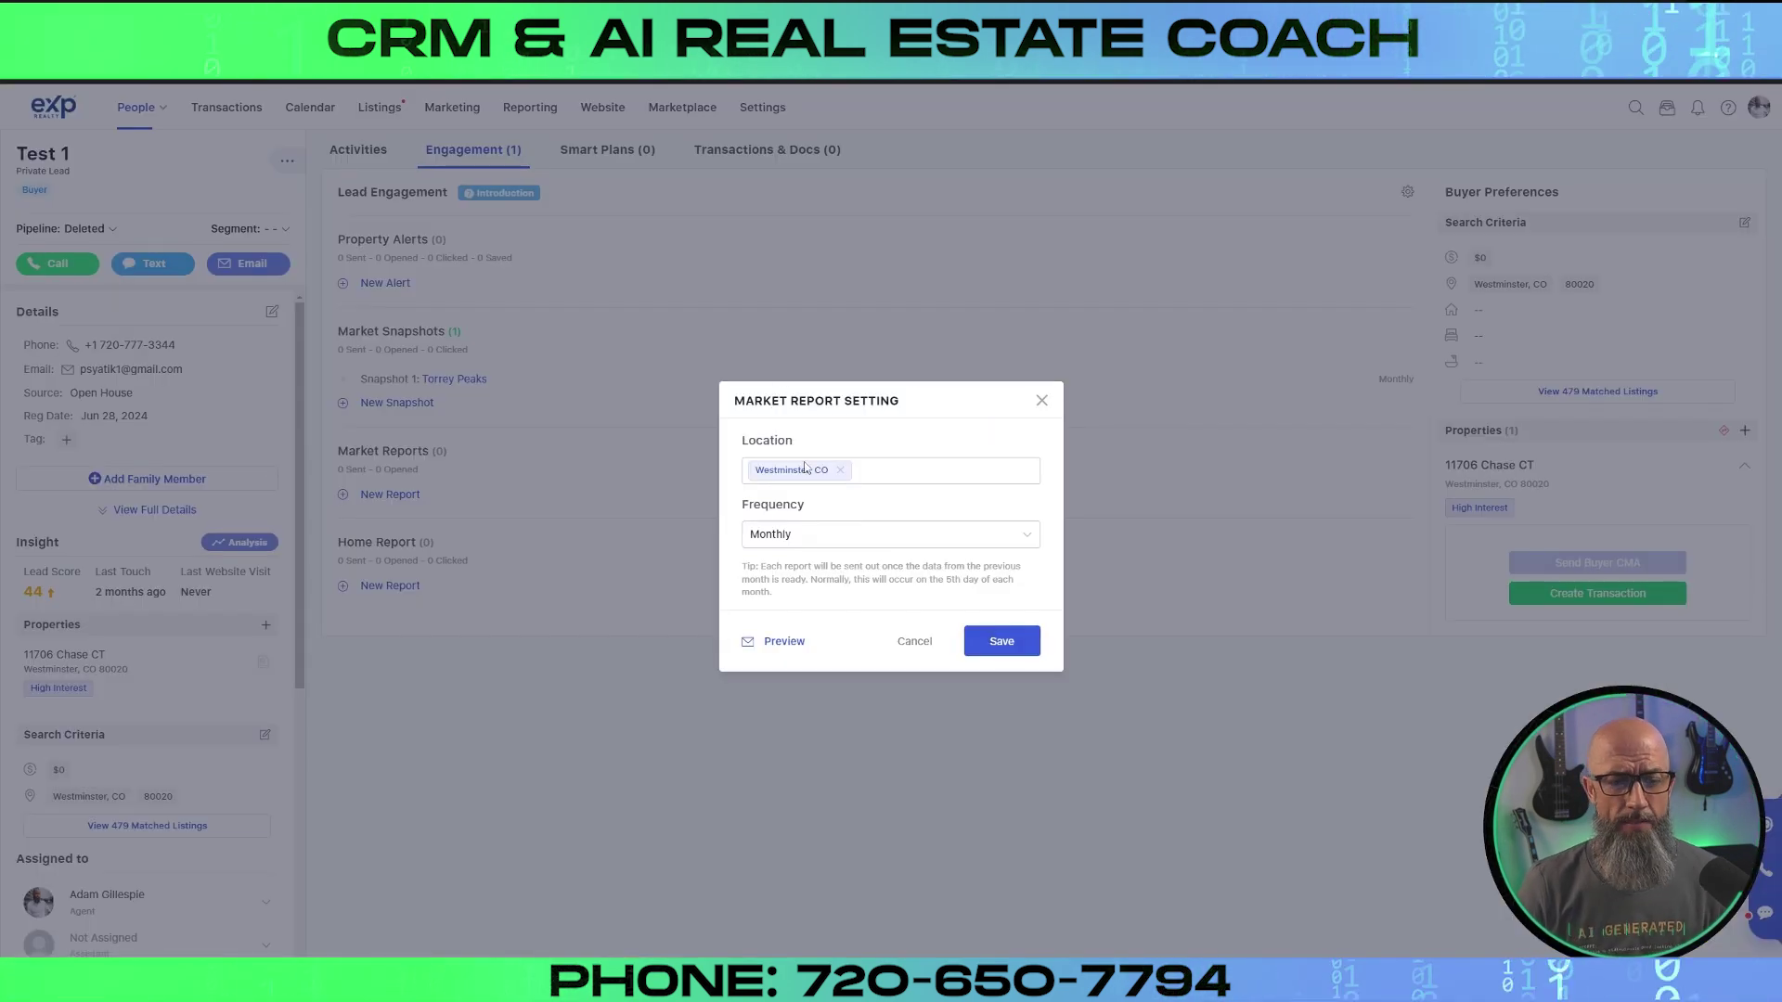
# - Save the monthly Westminster, CO market report setting
pyautogui.click(1022, 647)
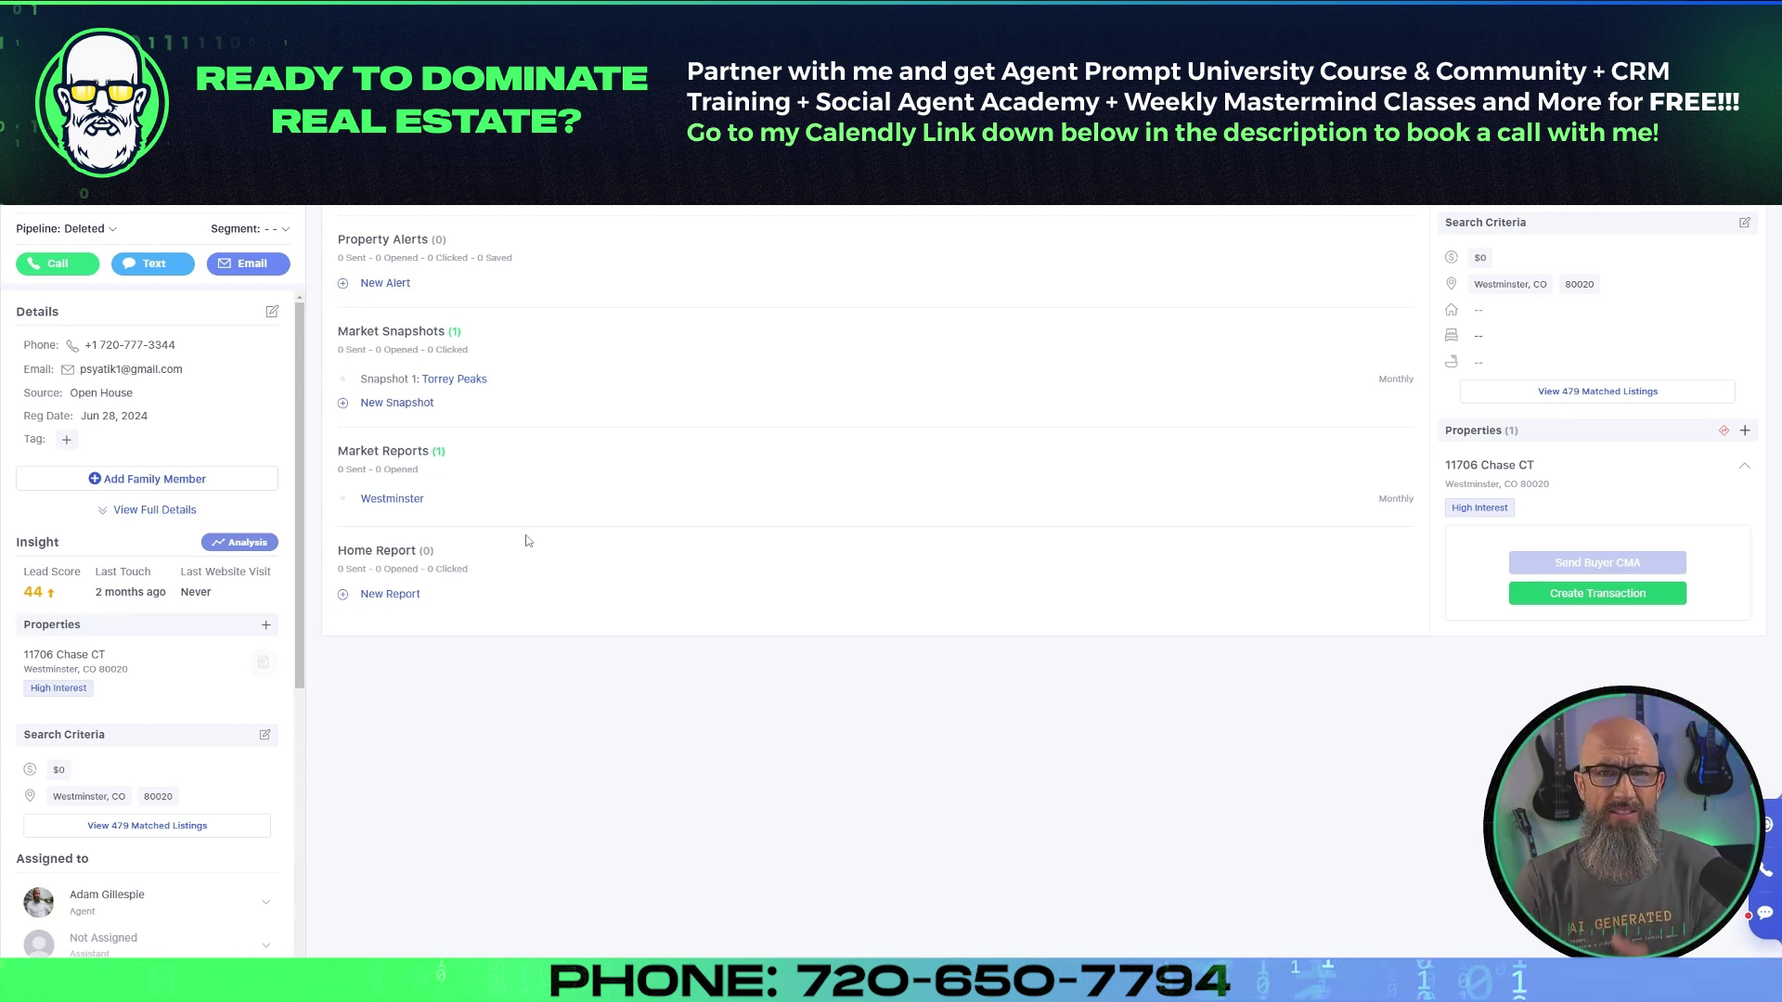
pyautogui.click(391, 595)
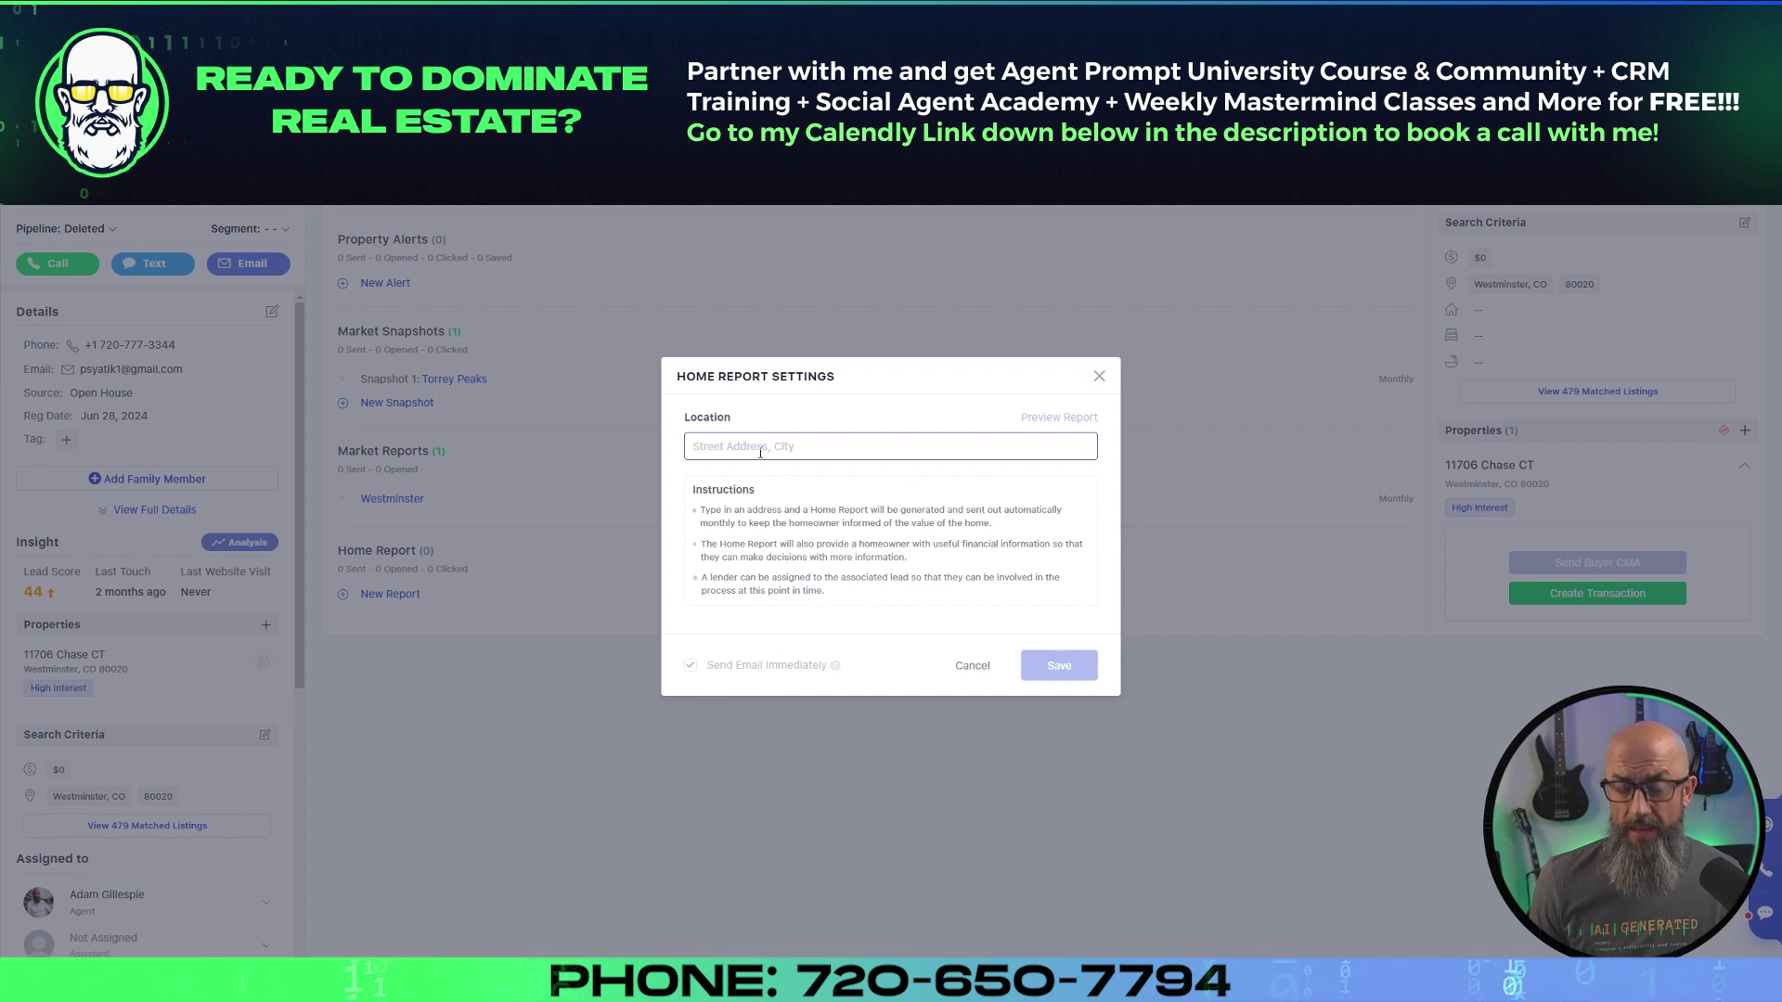
pyautogui.write('117')
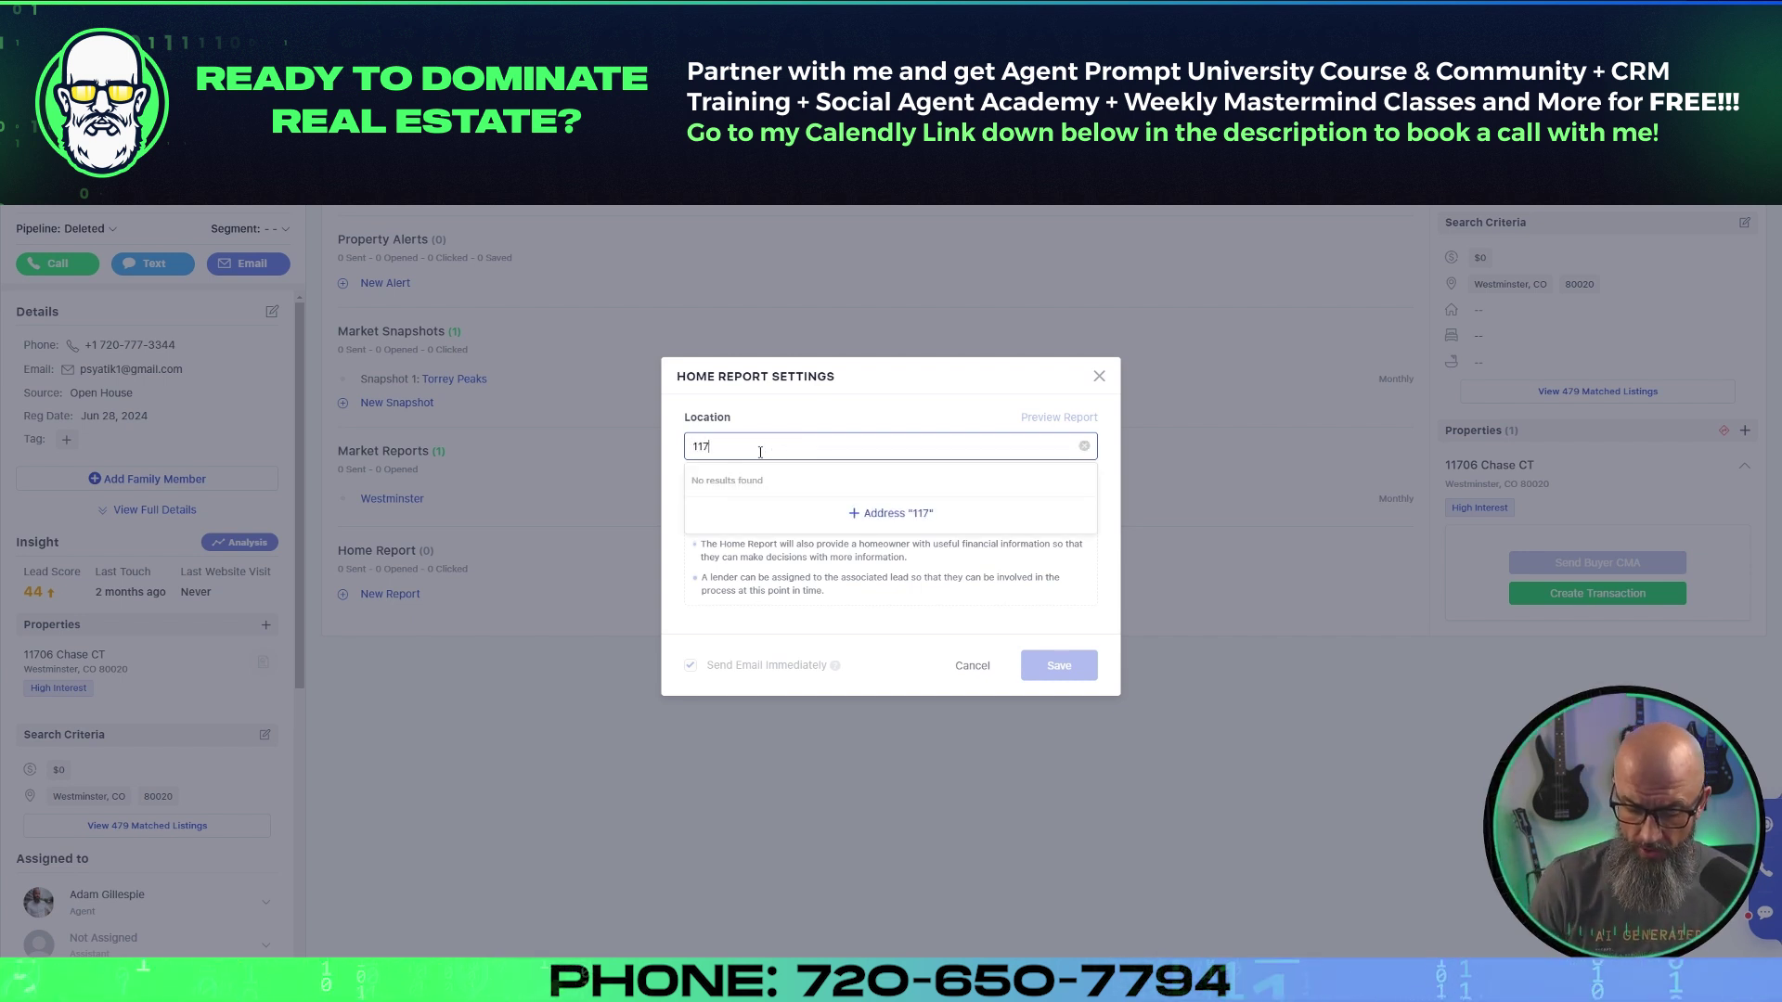
pyautogui.write('06 cha')
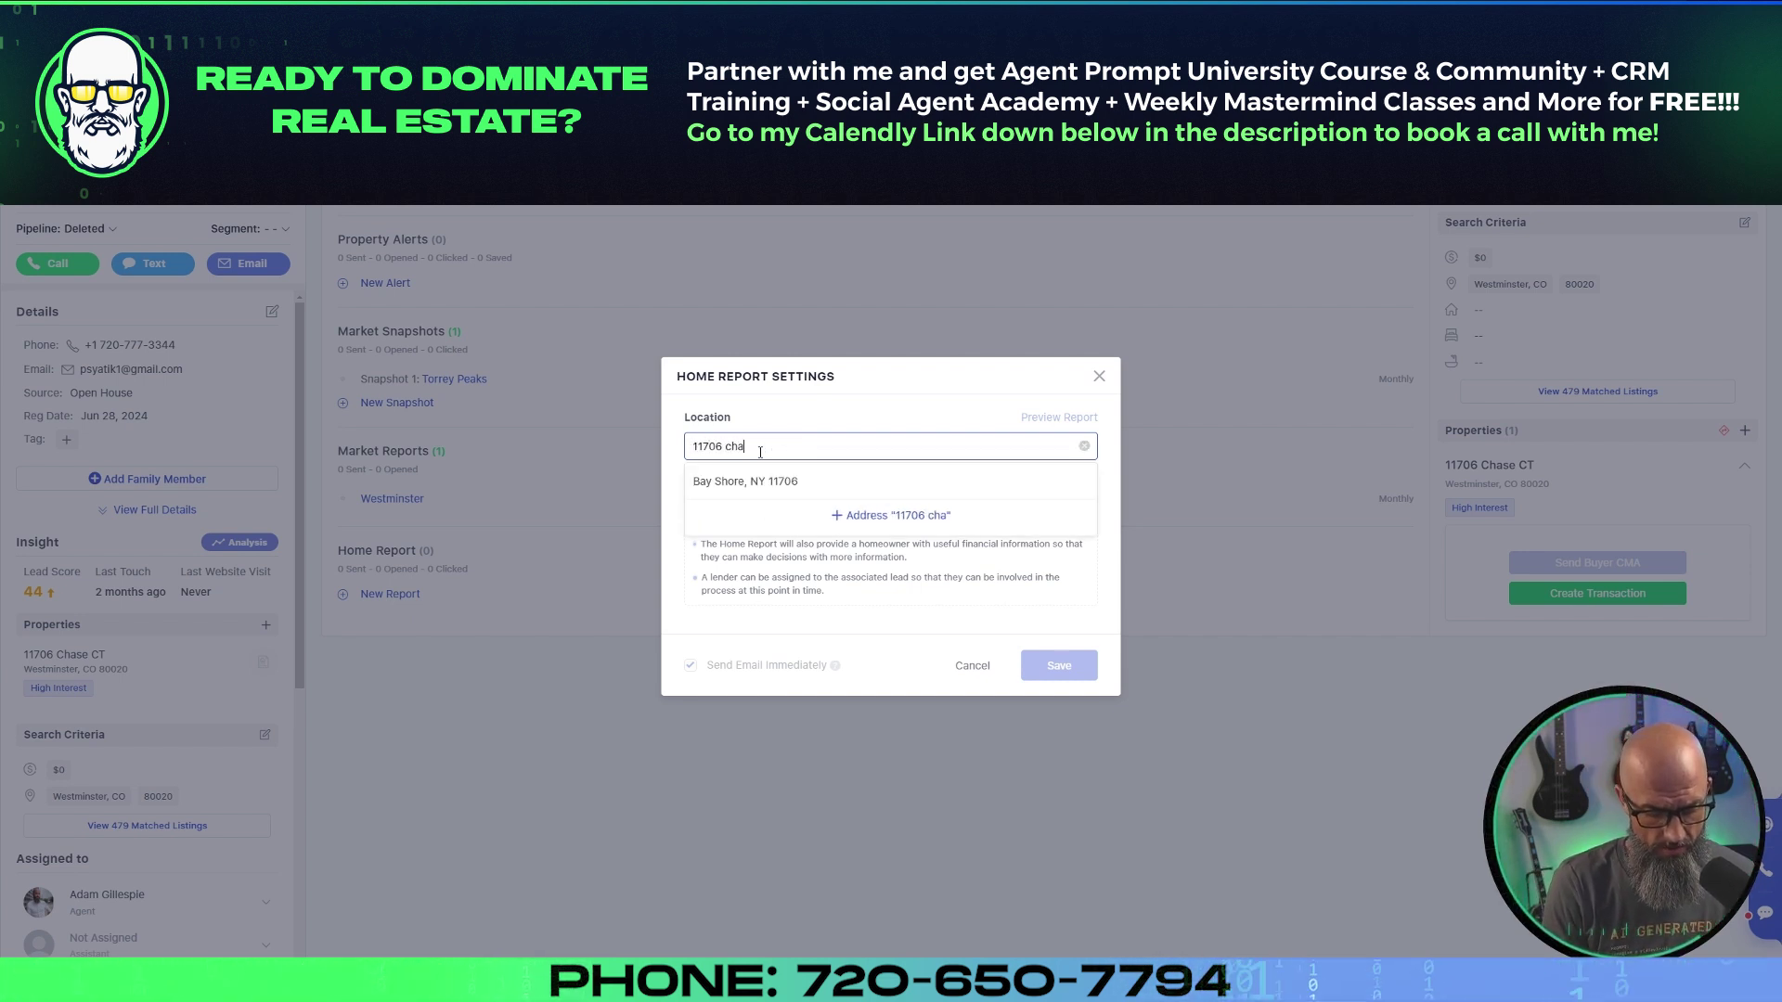
pyautogui.write('st ct')
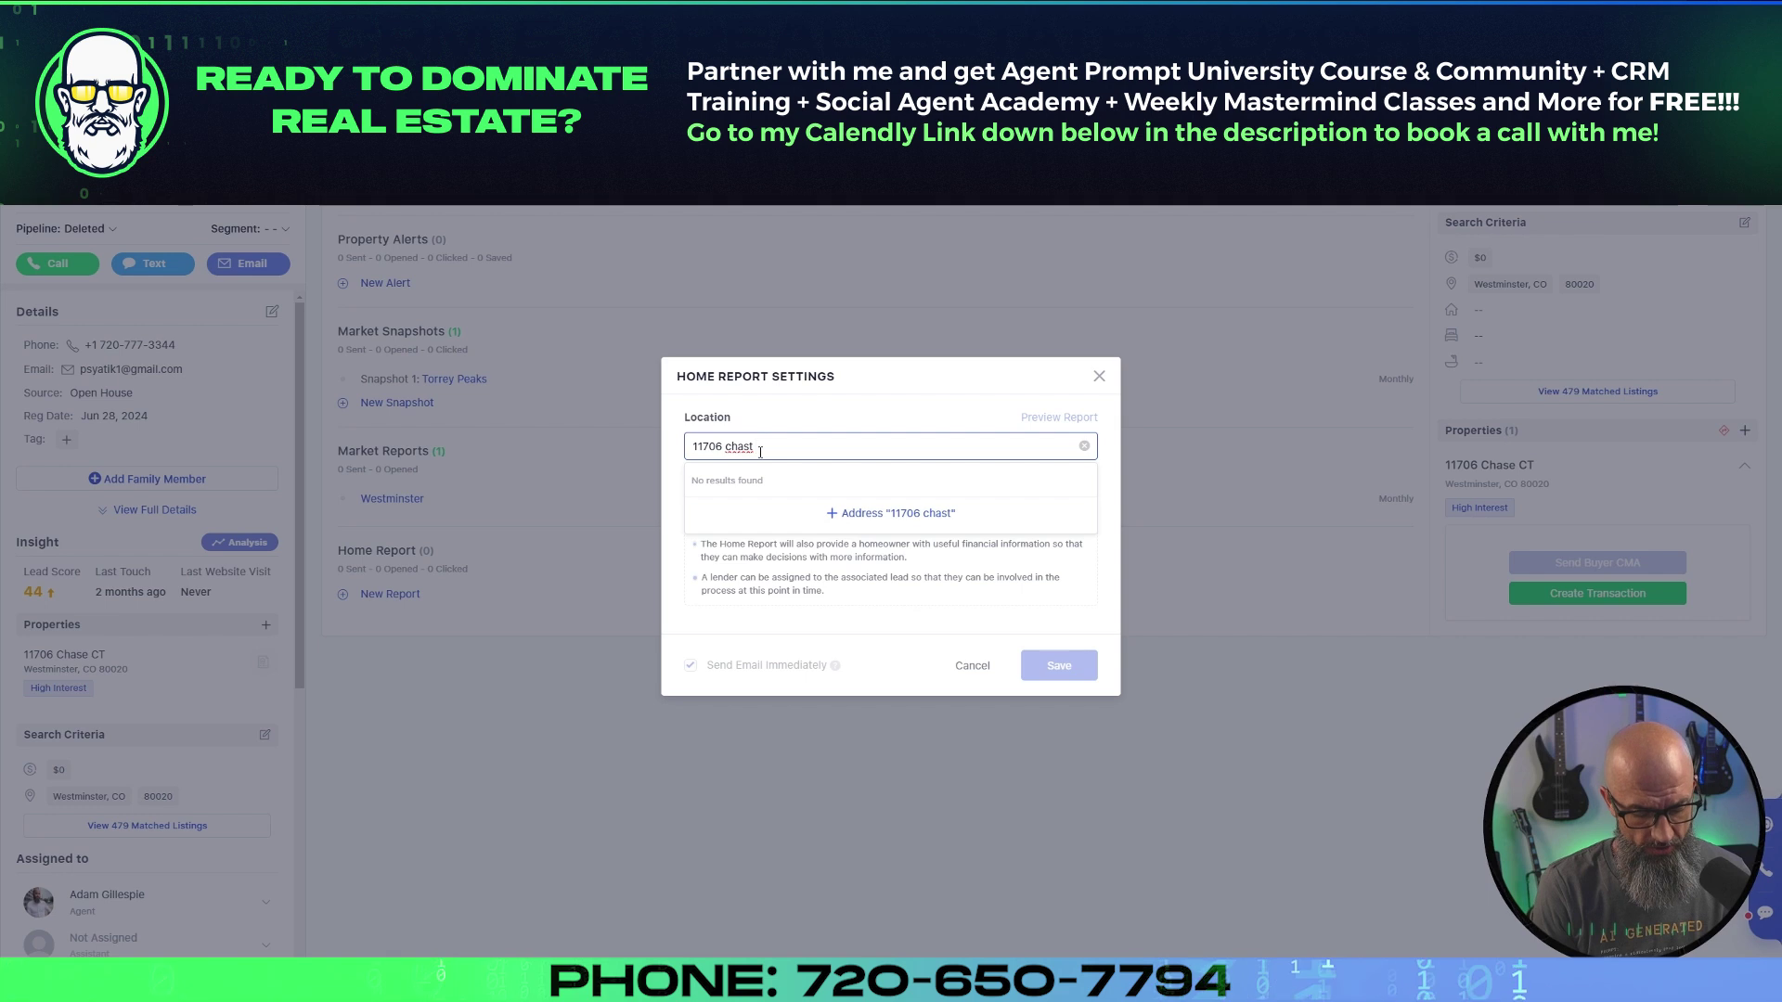
pyautogui.click(816, 477)
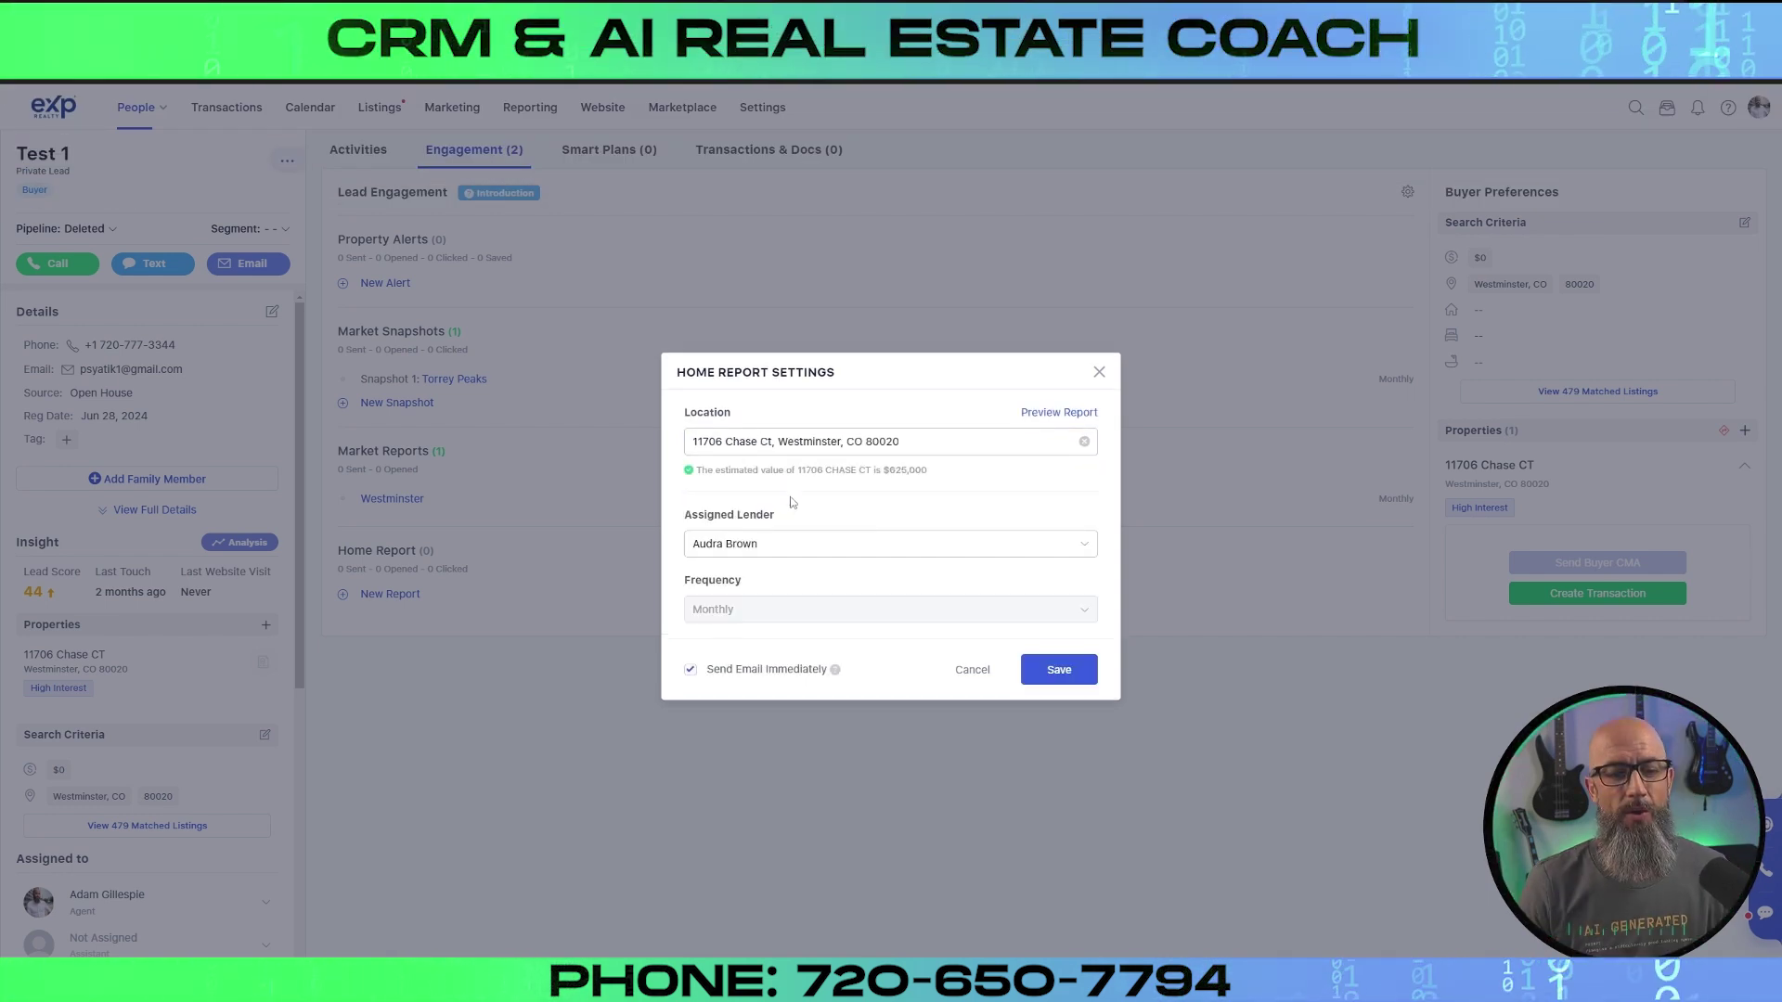
pyautogui.click(1082, 551)
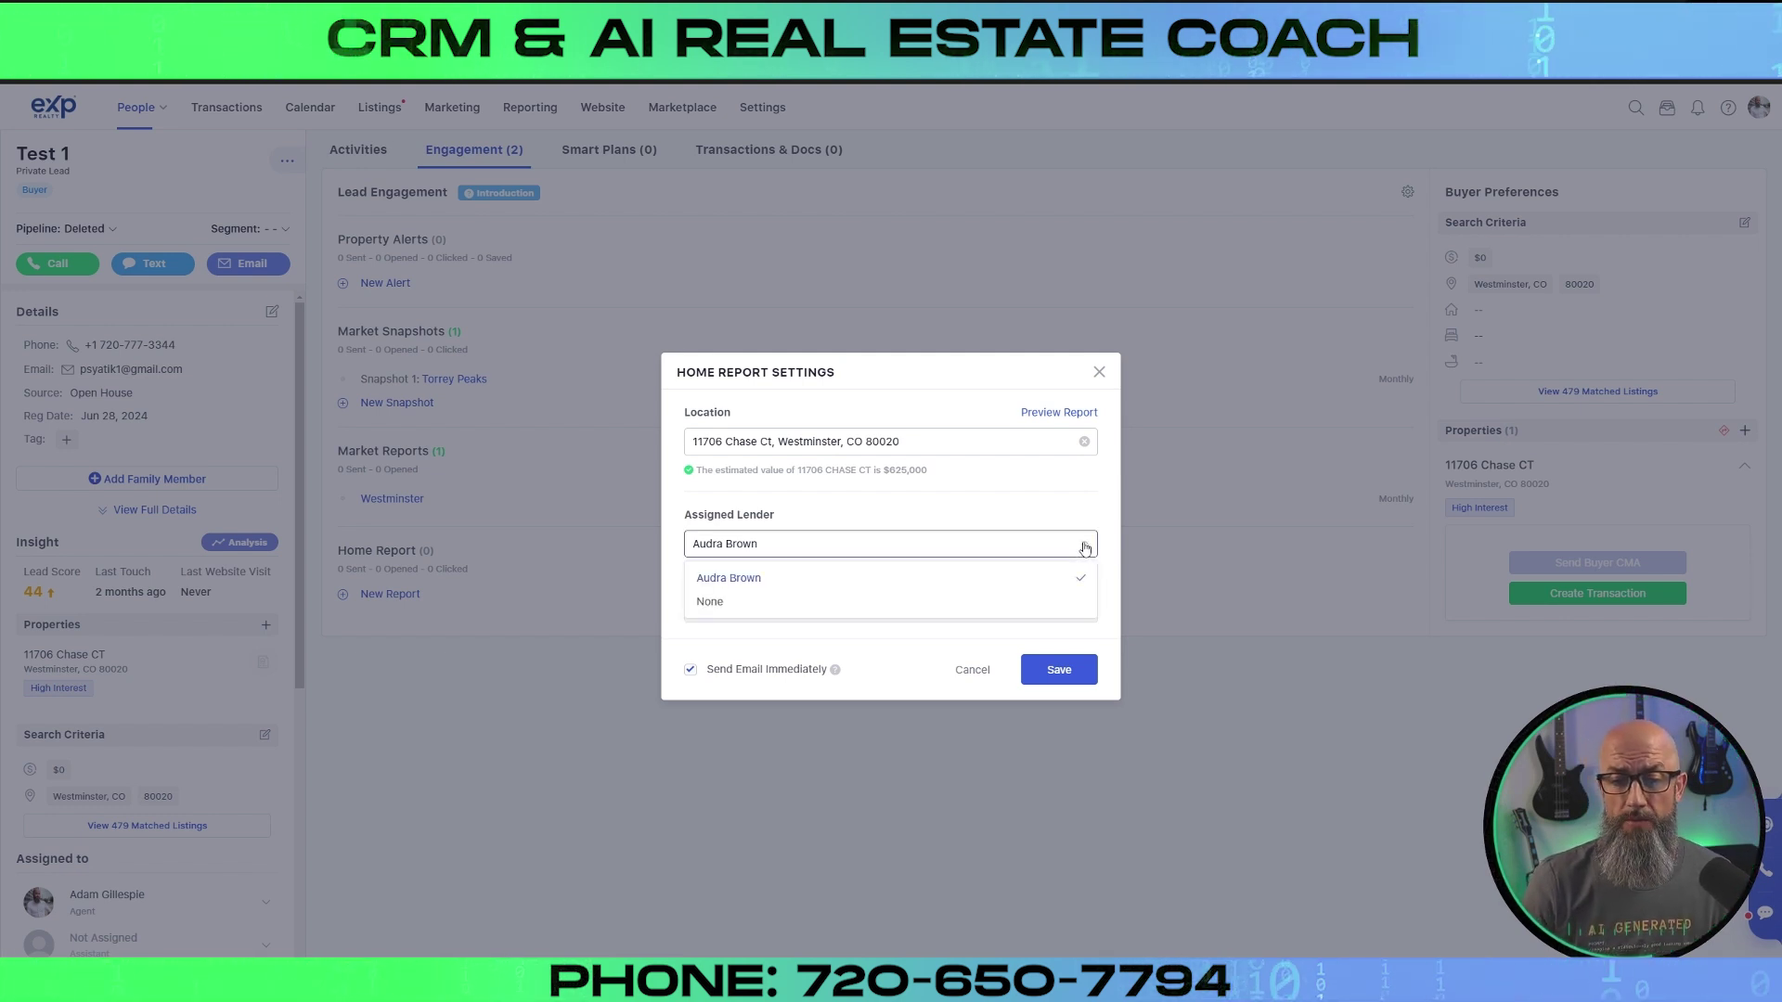
pyautogui.click(739, 599)
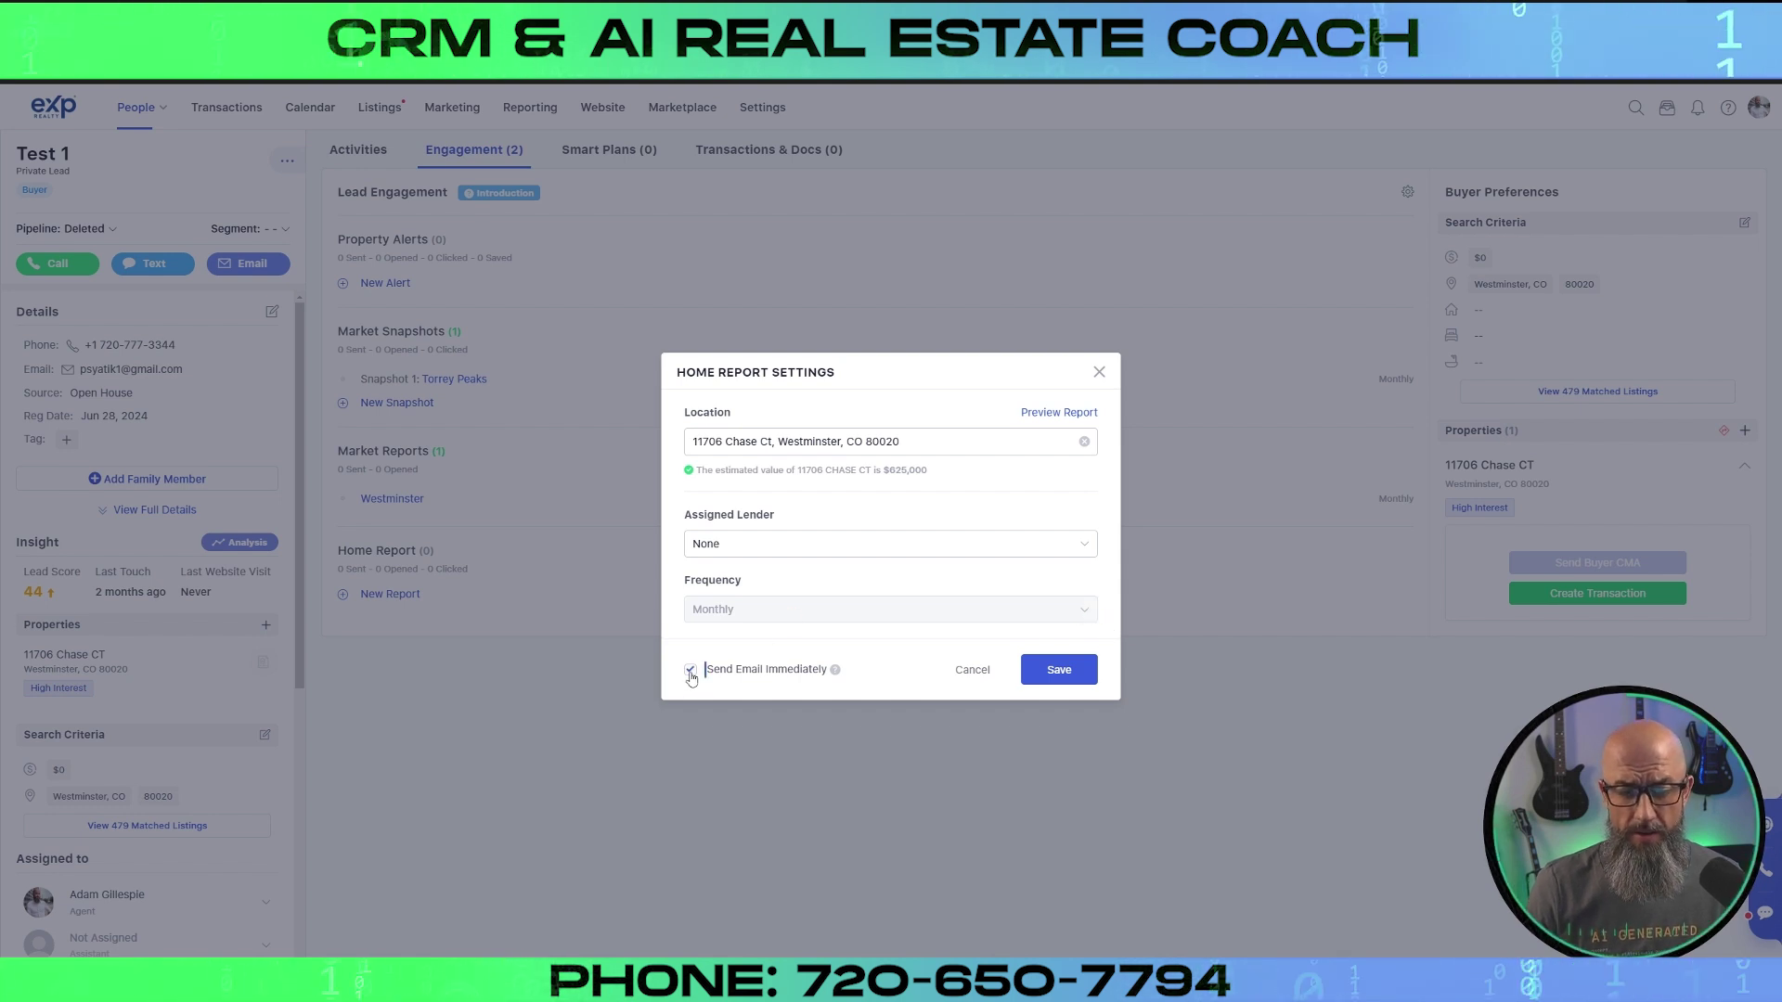
pyautogui.click(1059, 669)
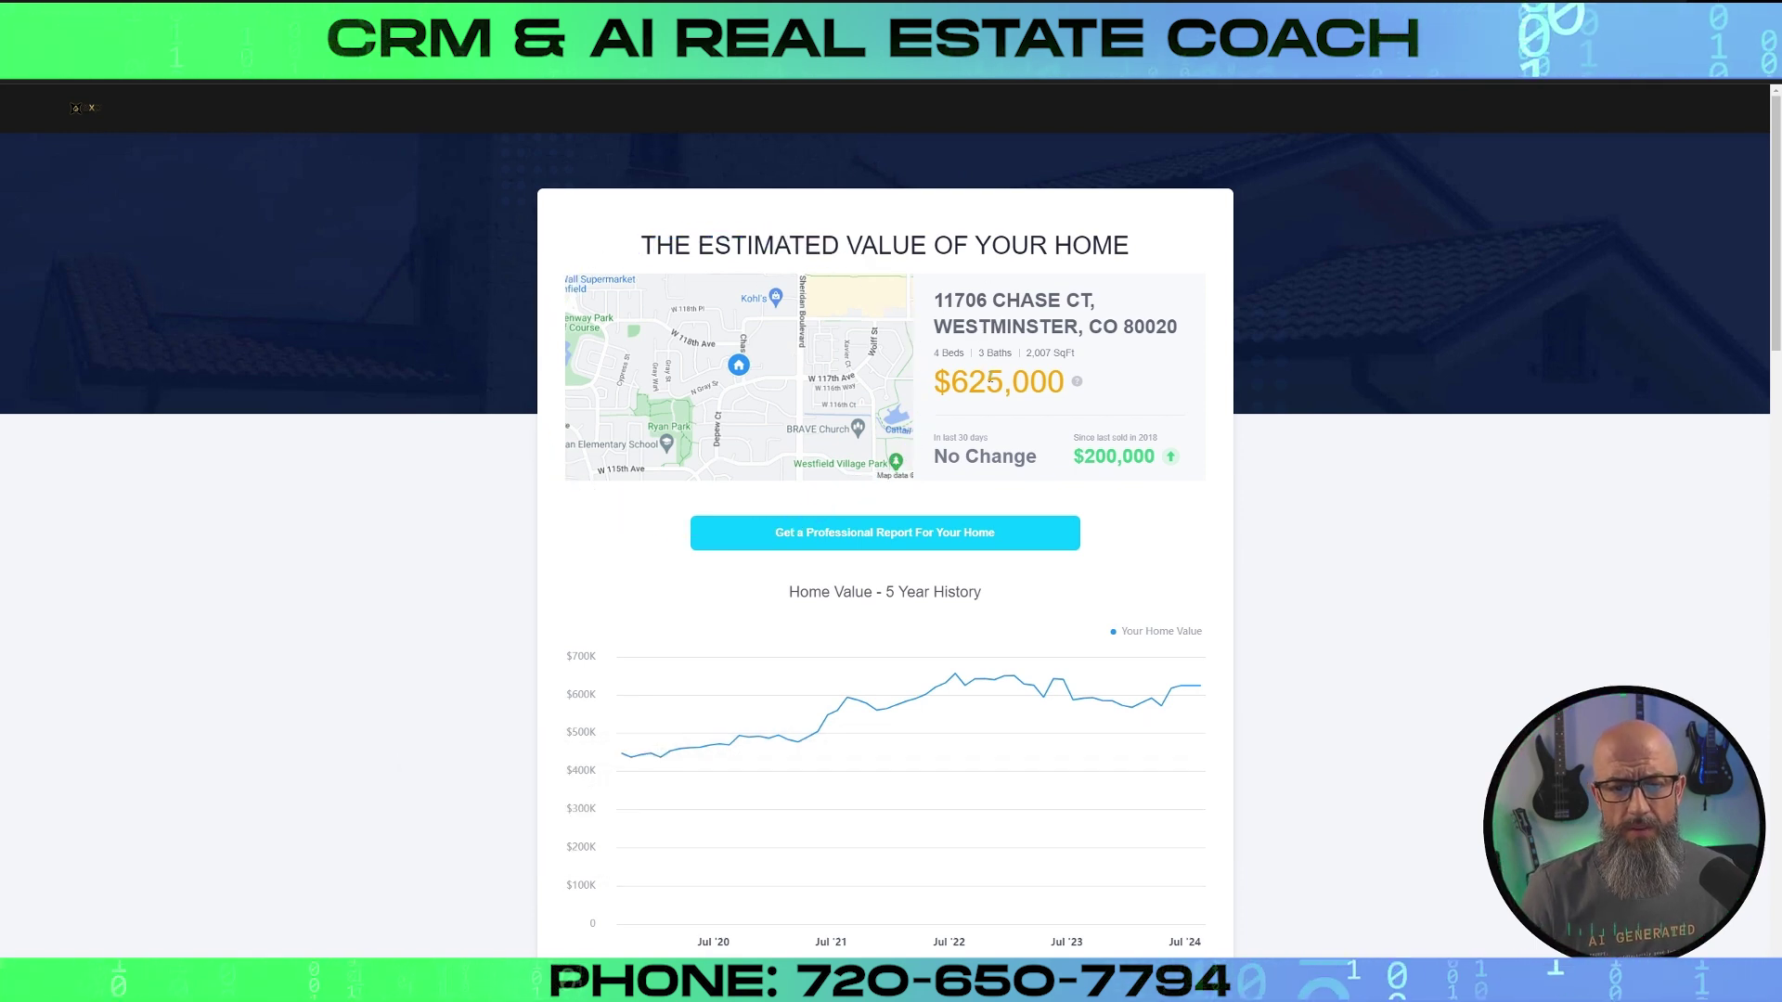
pyautogui.scroll(-2, 1096, 399)
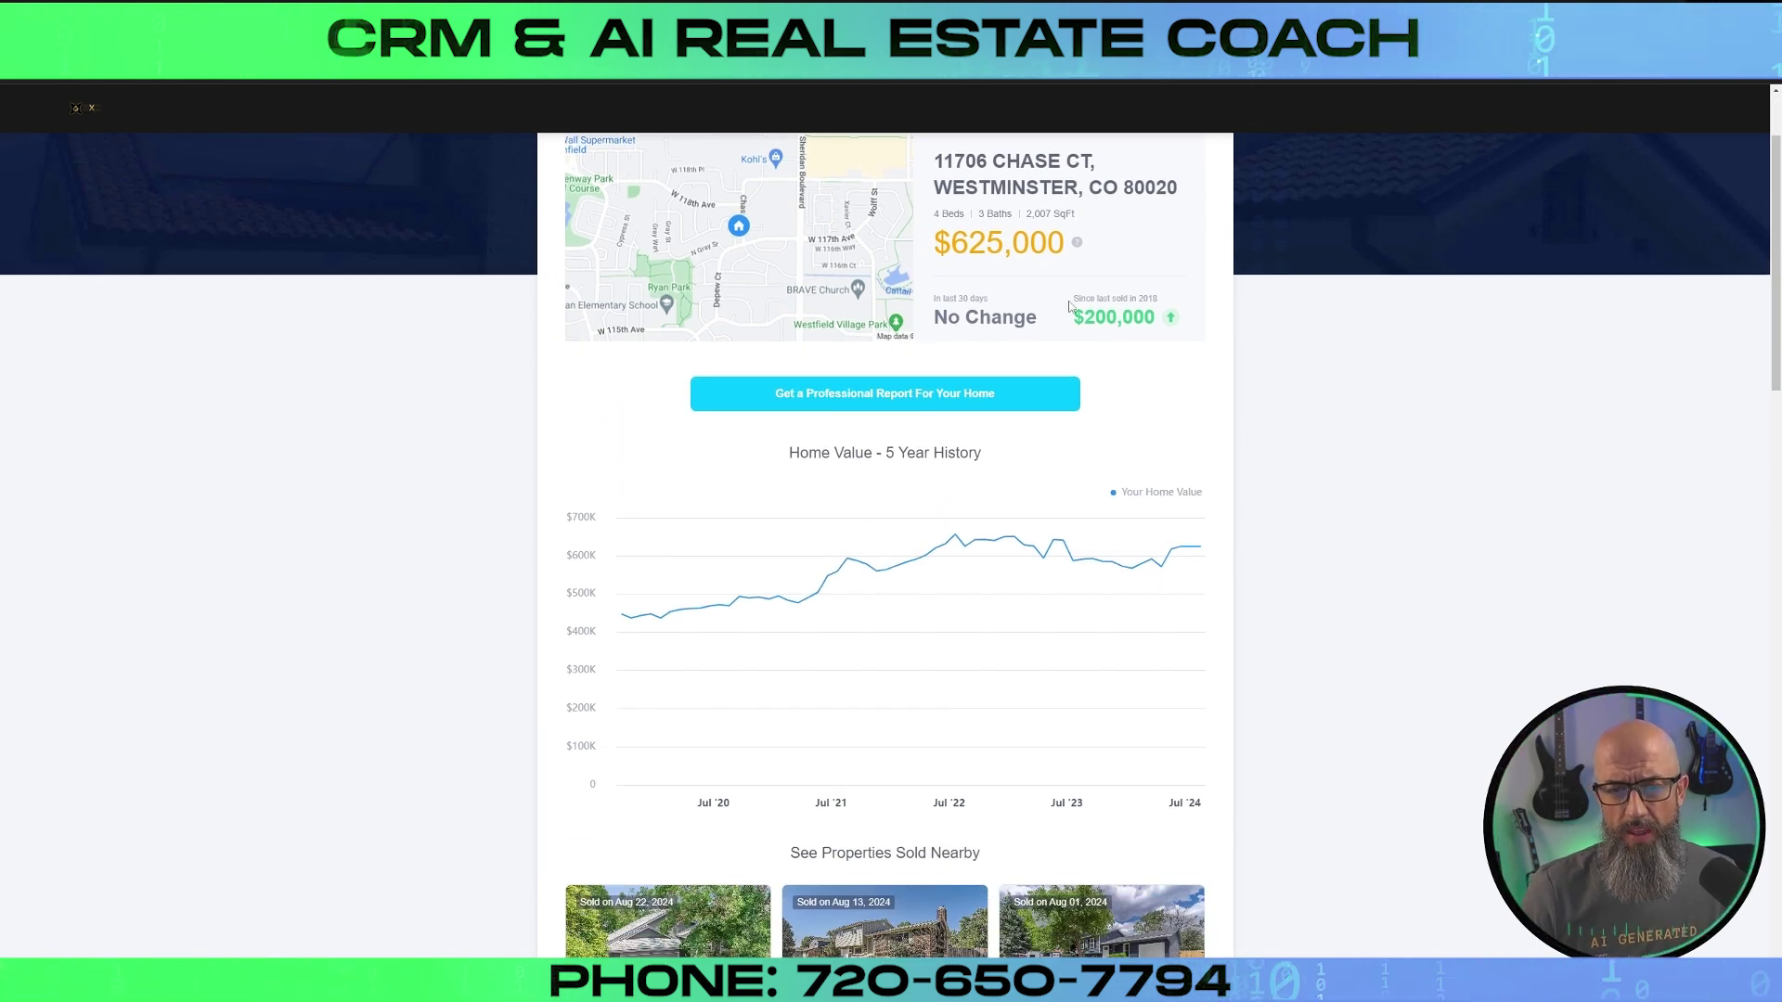
pyautogui.scroll(-1, 1007, 338)
pyautogui.scroll(-1, 979, 367)
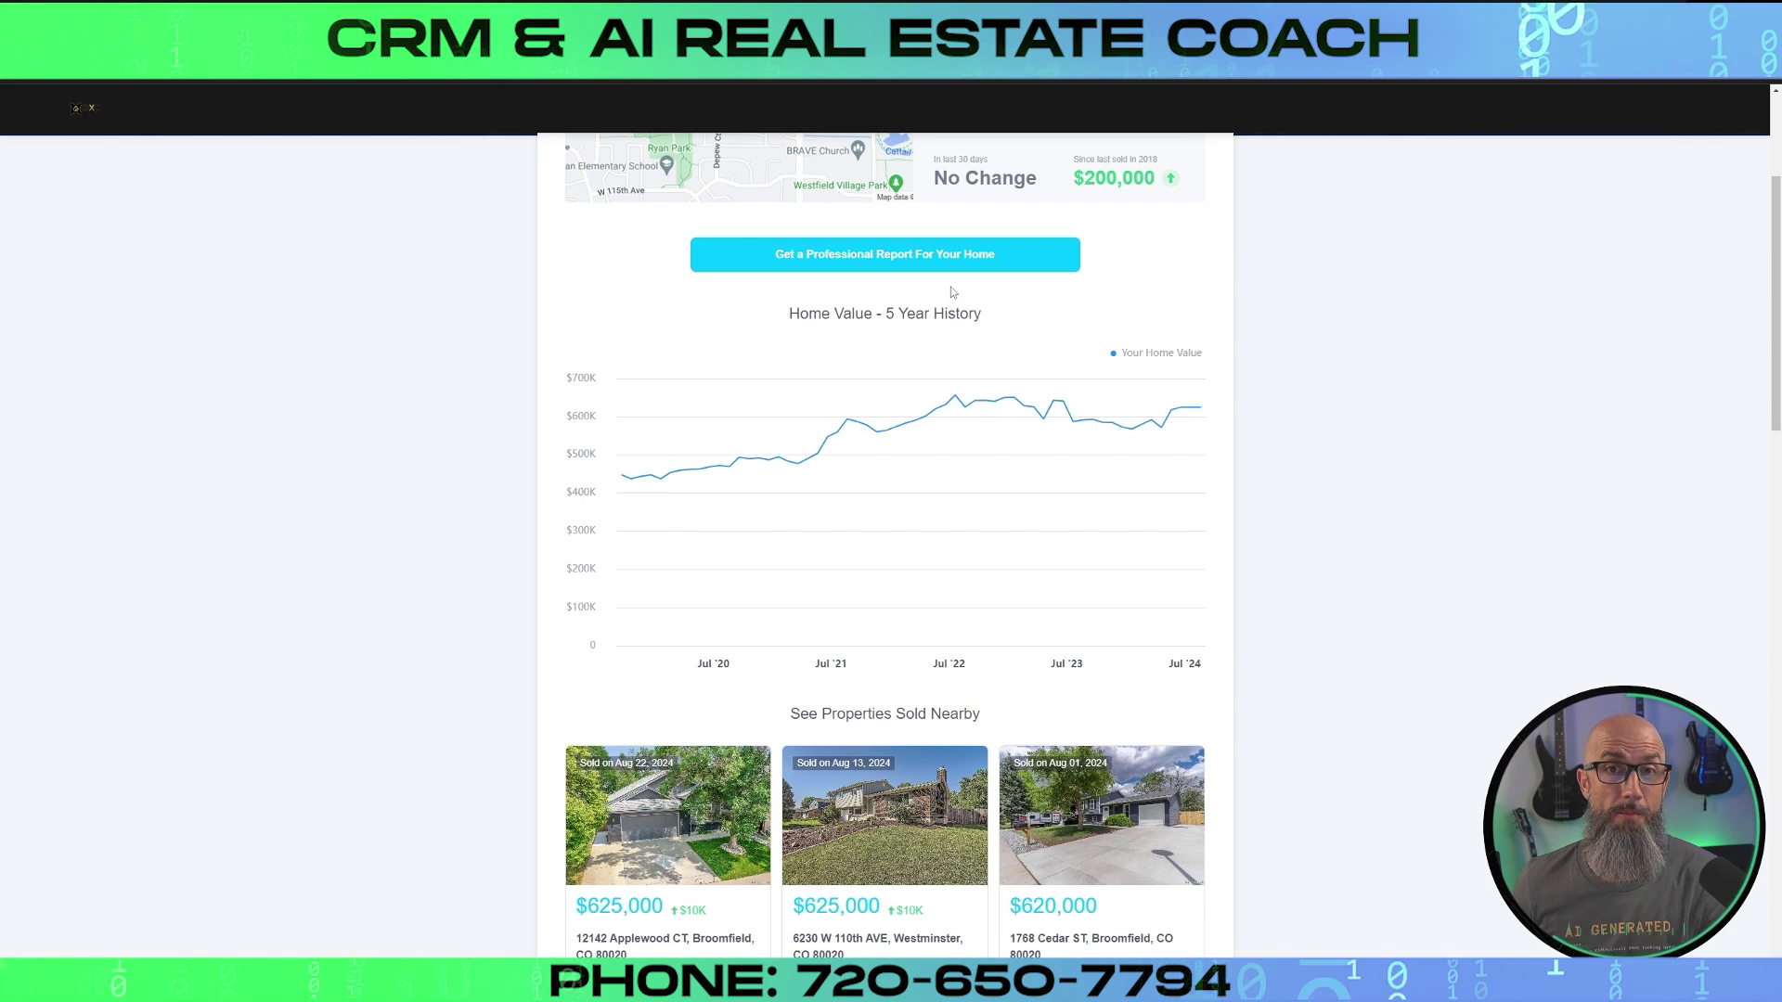
pyautogui.scroll(-1, 952, 293)
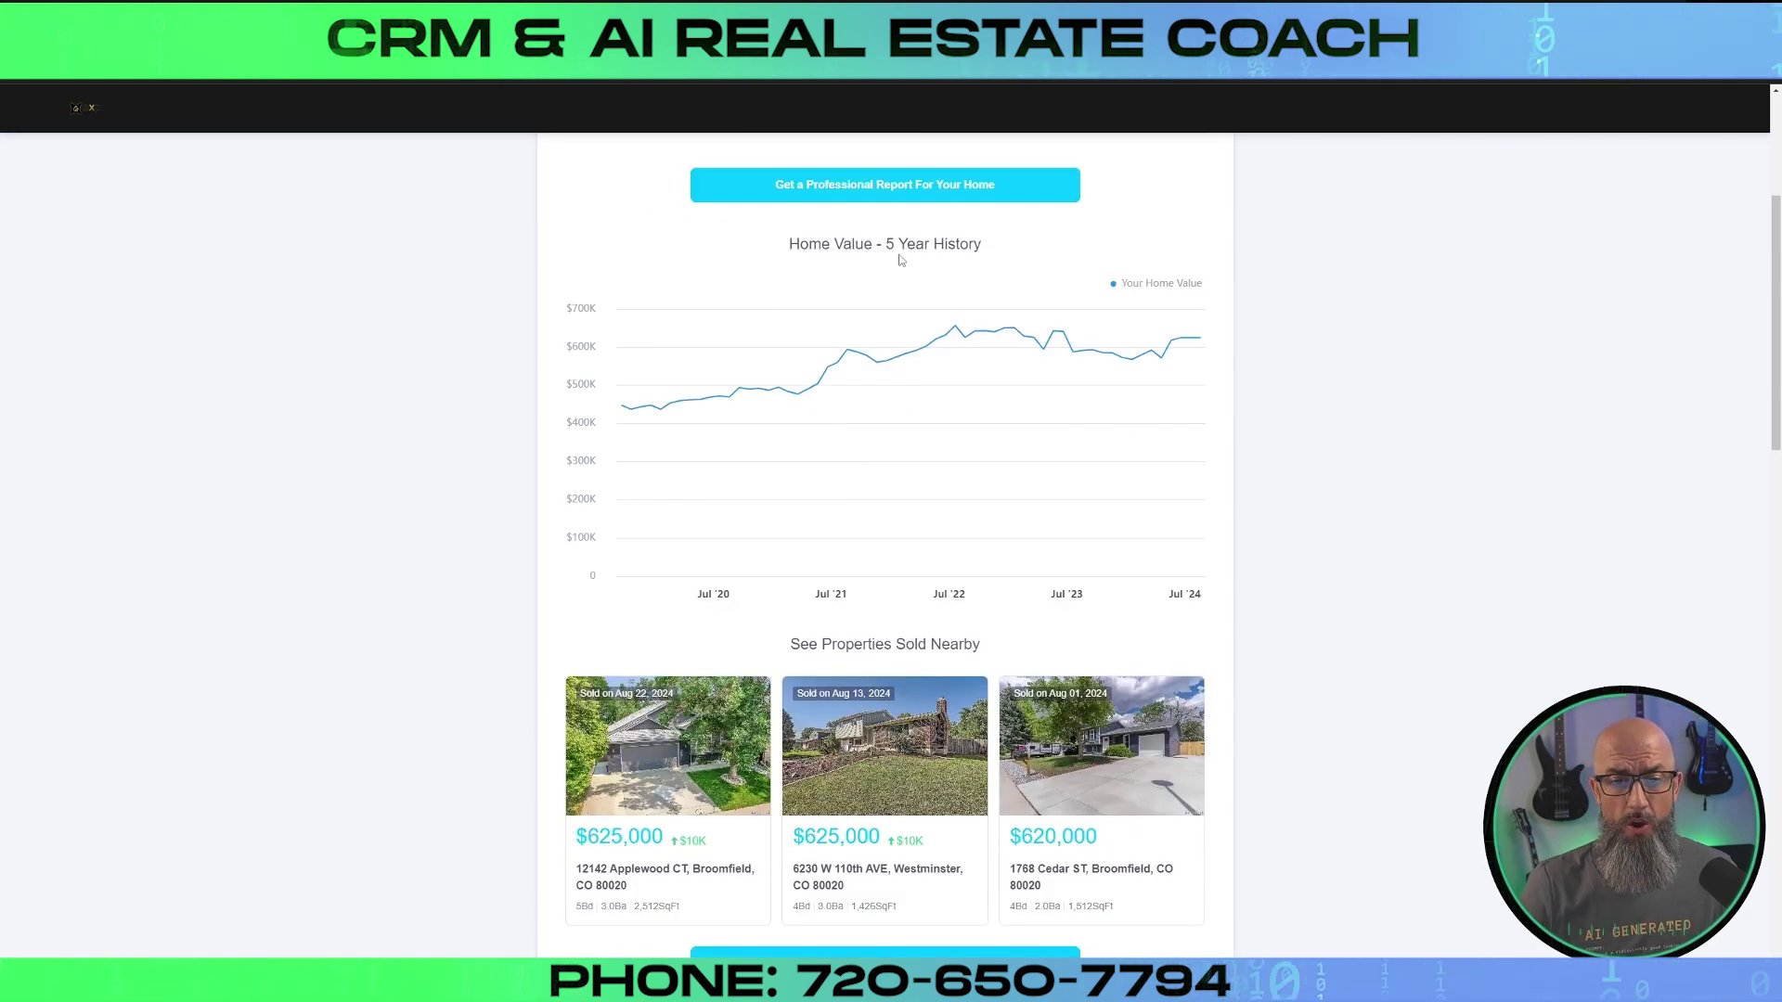
pyautogui.scroll(-3, 1170, 371)
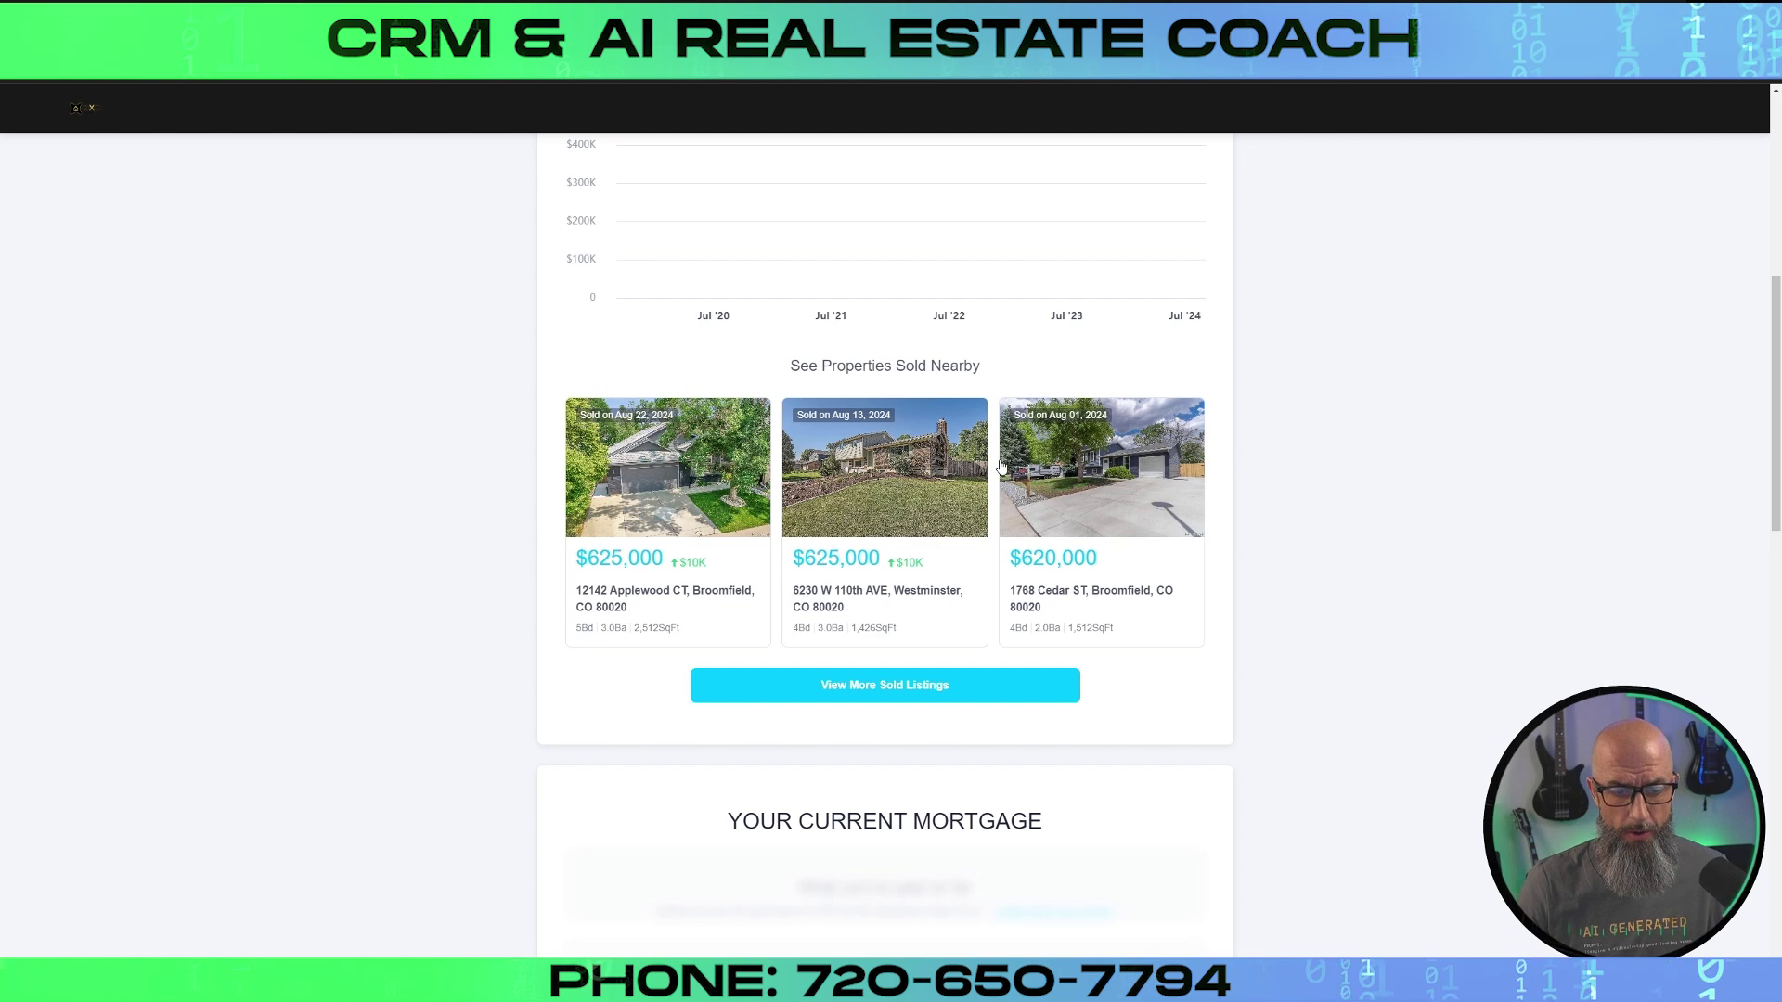
pyautogui.scroll(-5, 1002, 466)
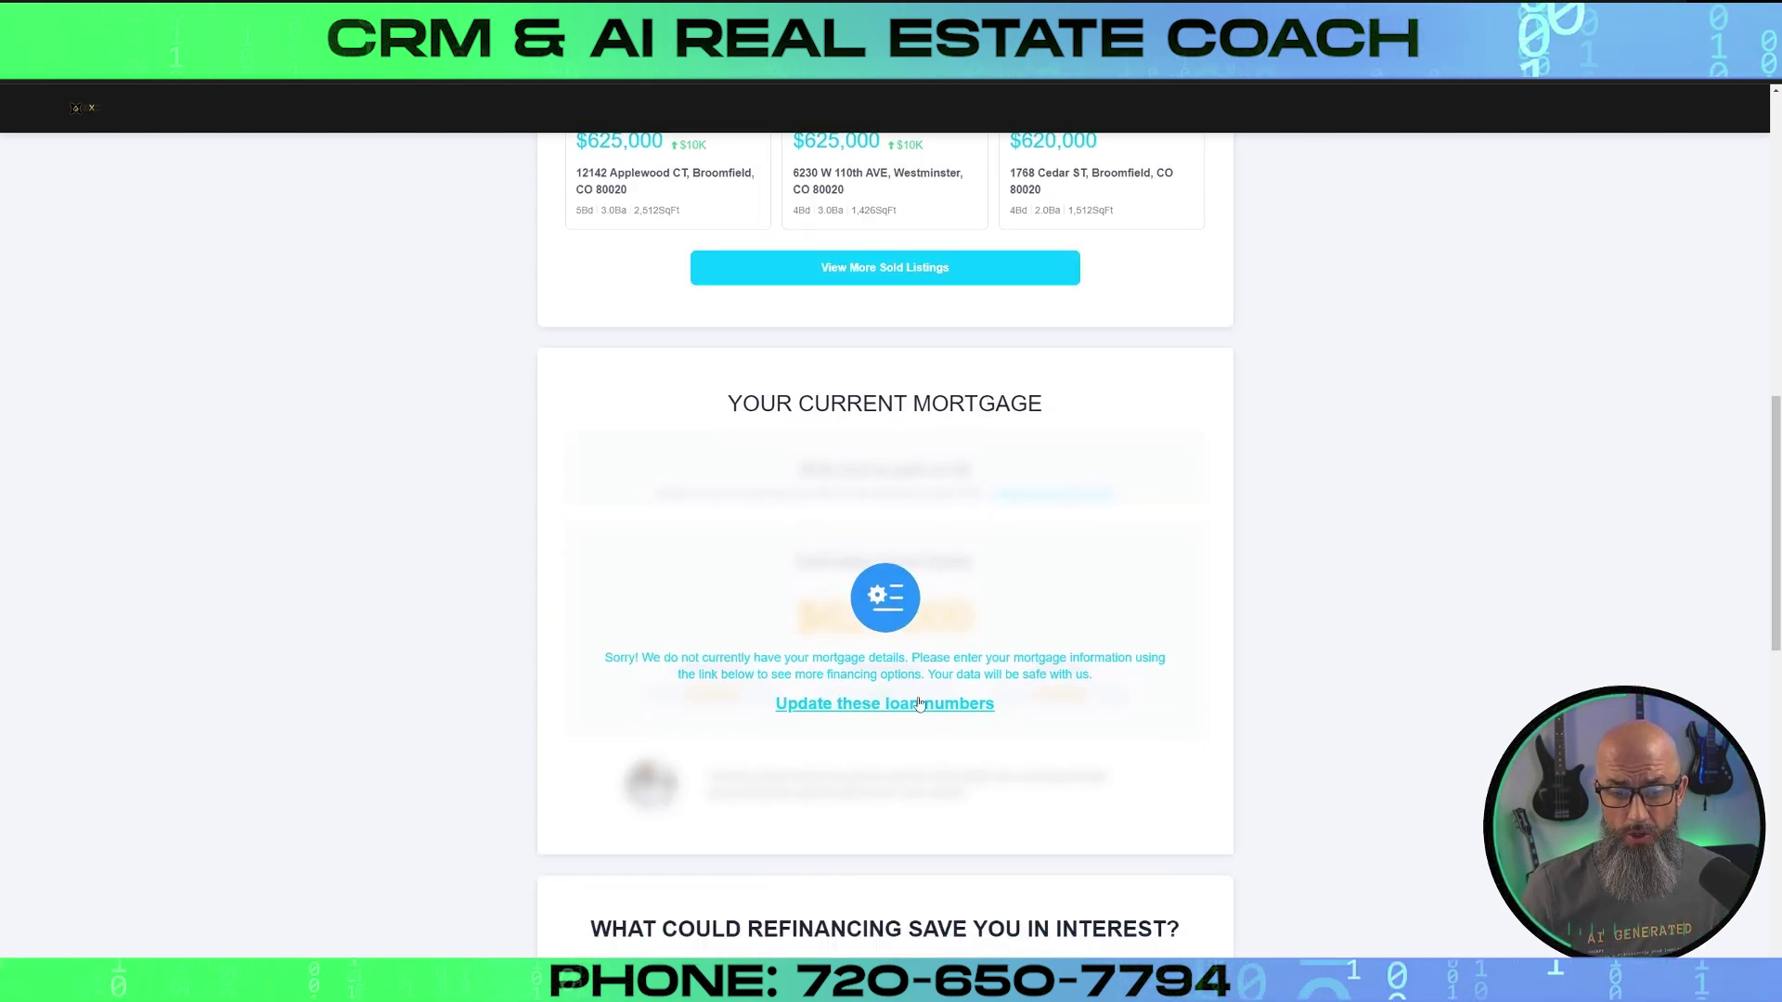
pyautogui.scroll(-2, 966, 625)
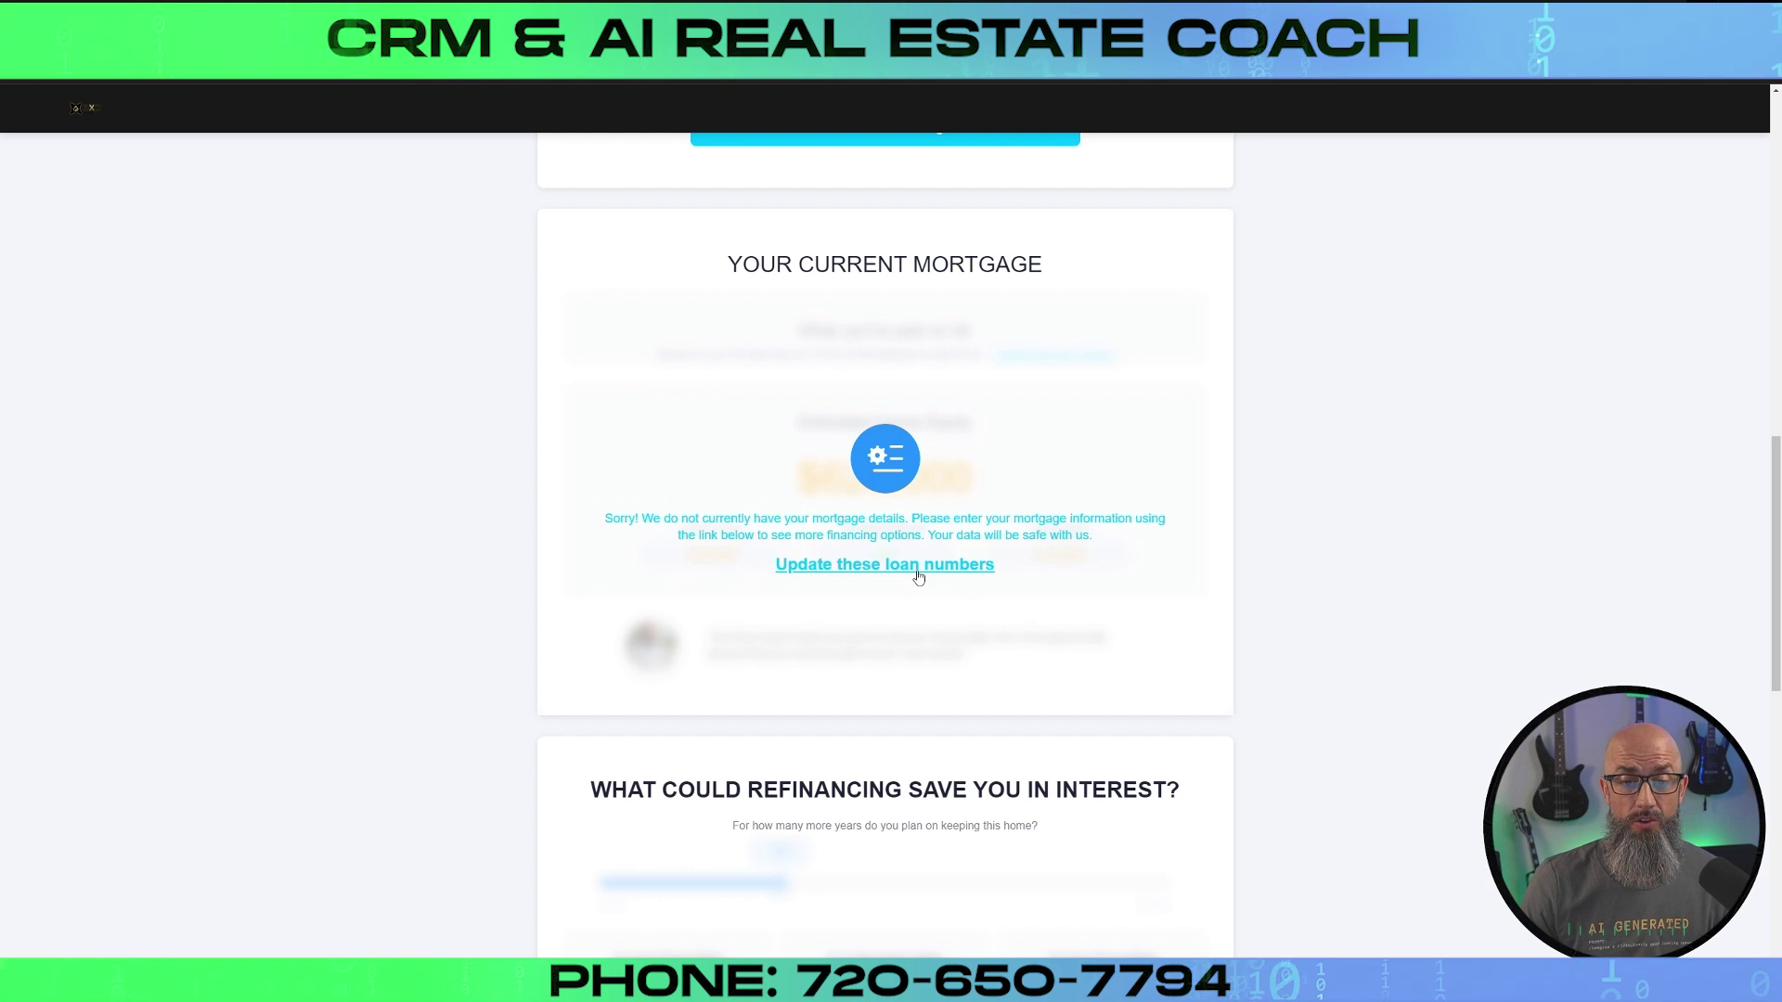
# - Replace the mortgage loan amount with $350,000 and save, bringing estimated equity to $316,422
pyautogui.click(891, 564)
pyautogui.doubleClick(747, 479)
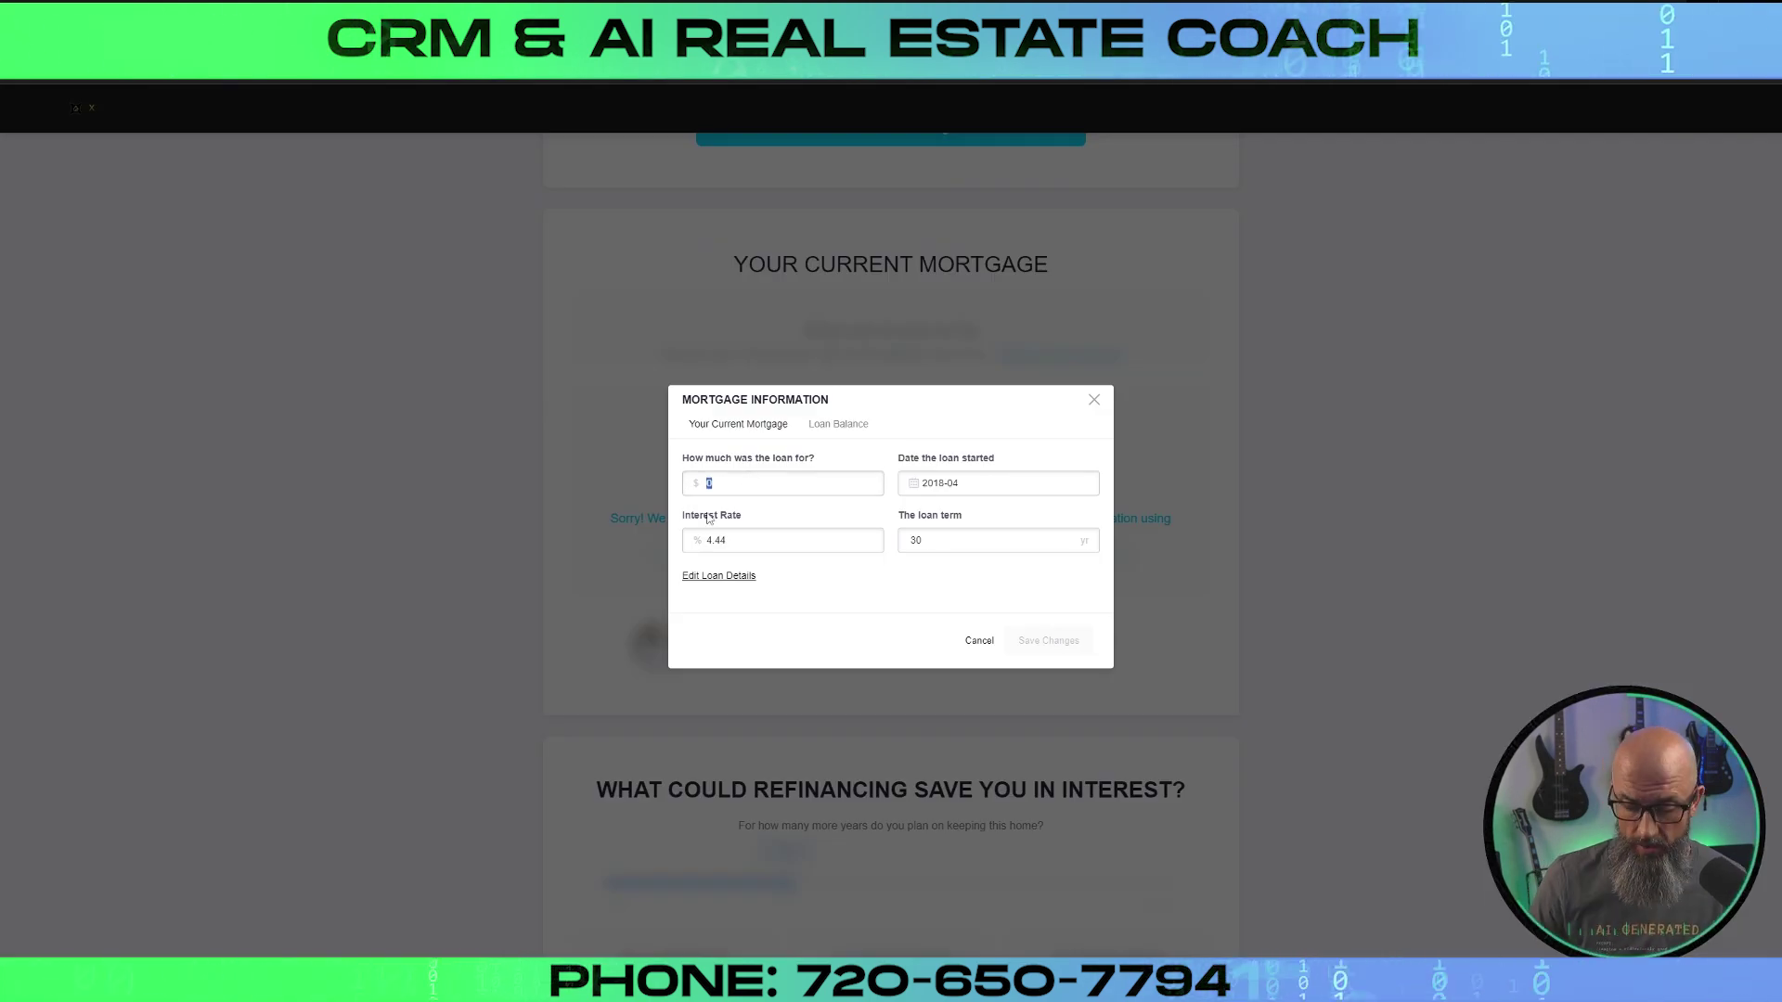
pyautogui.write('3500')
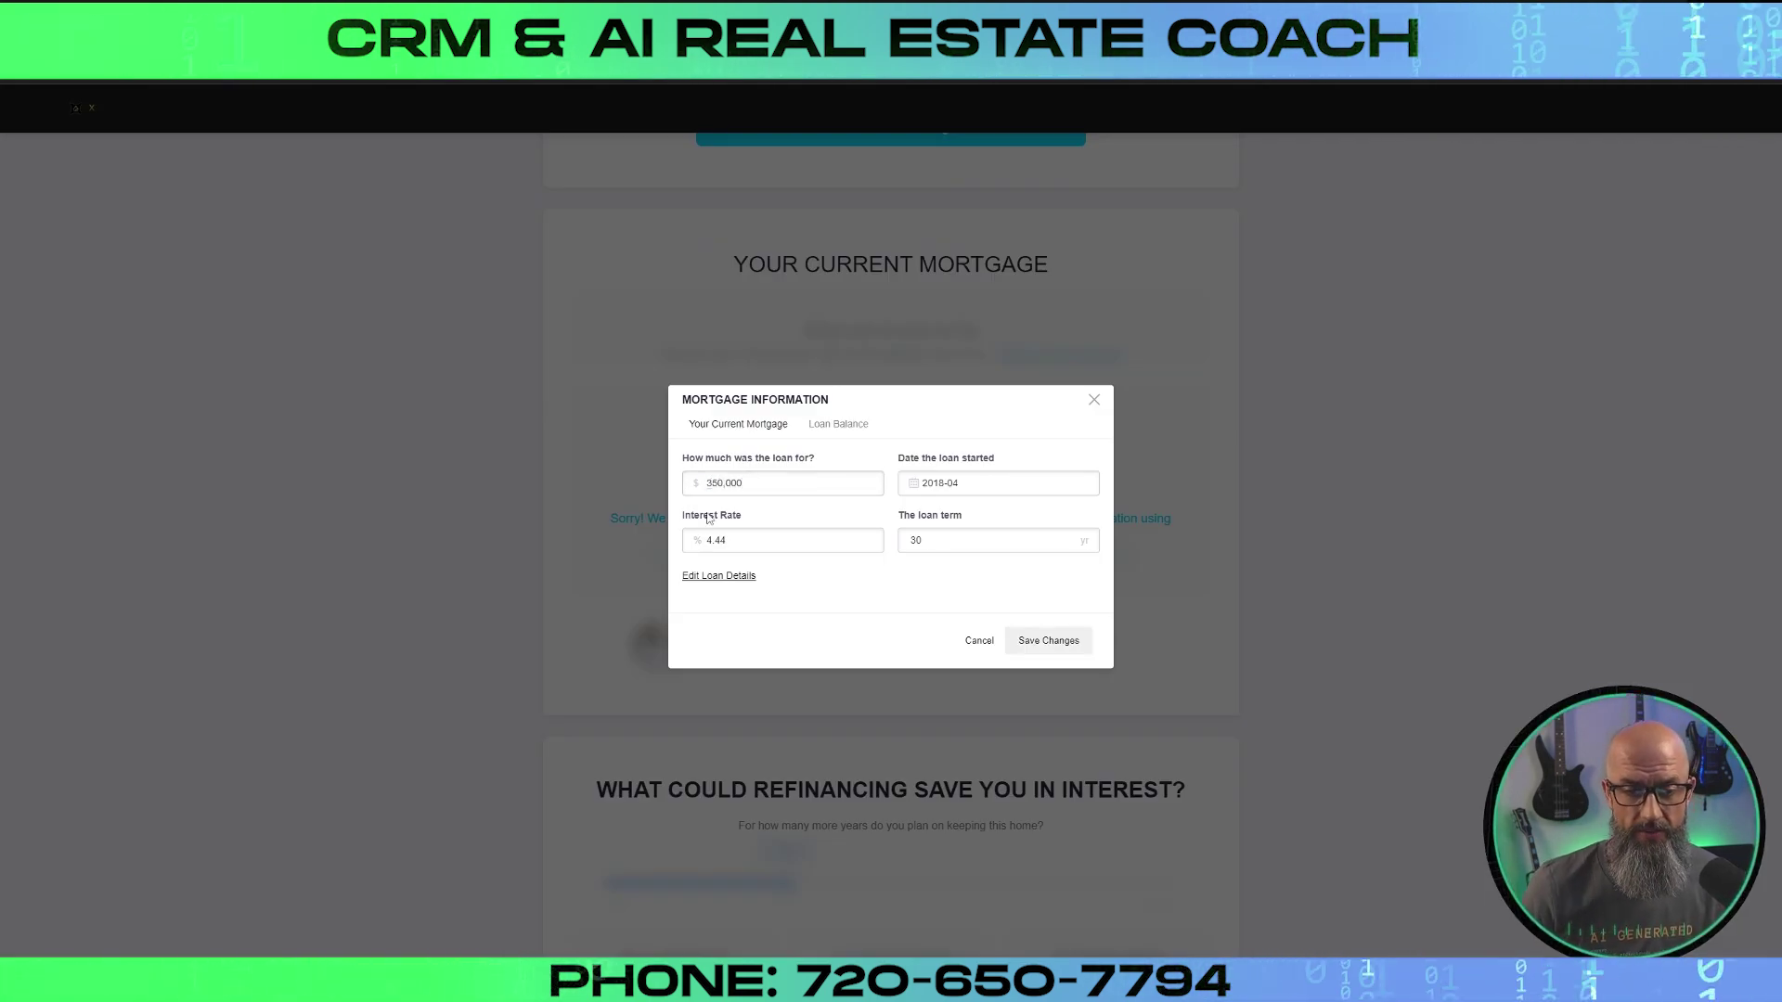
pyautogui.click(1079, 644)
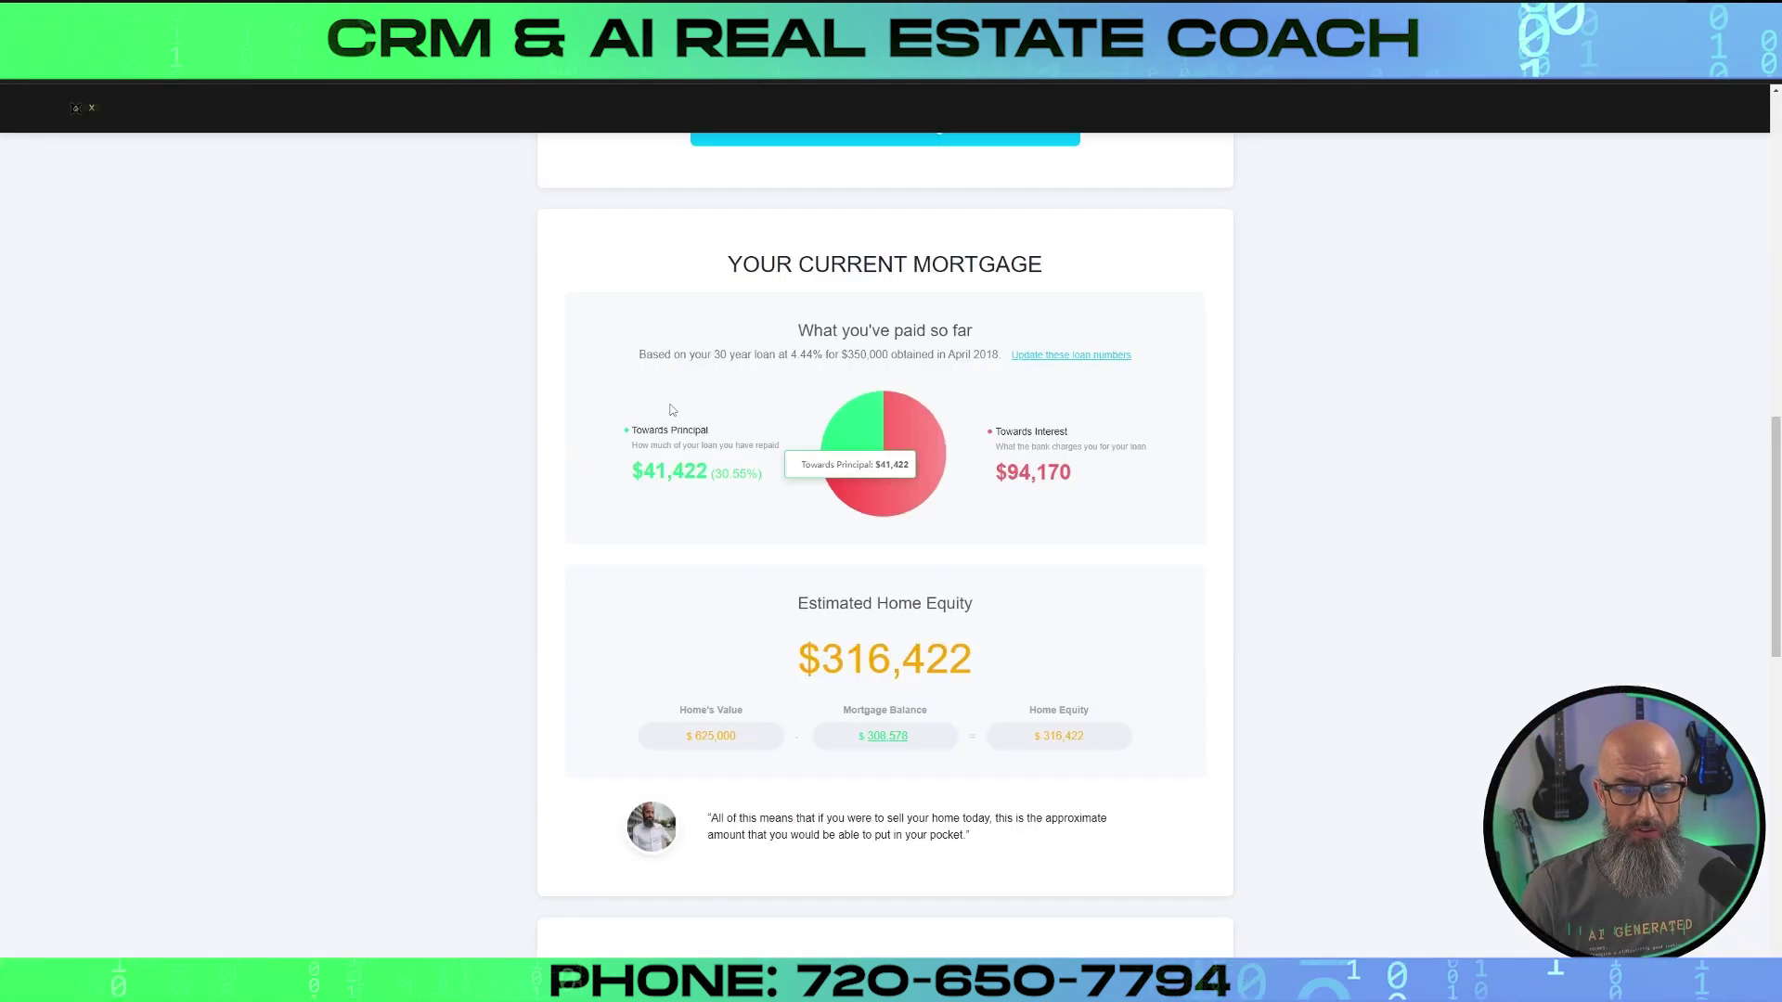
pyautogui.scroll(-1, 719, 397)
pyautogui.scroll(1, 719, 397)
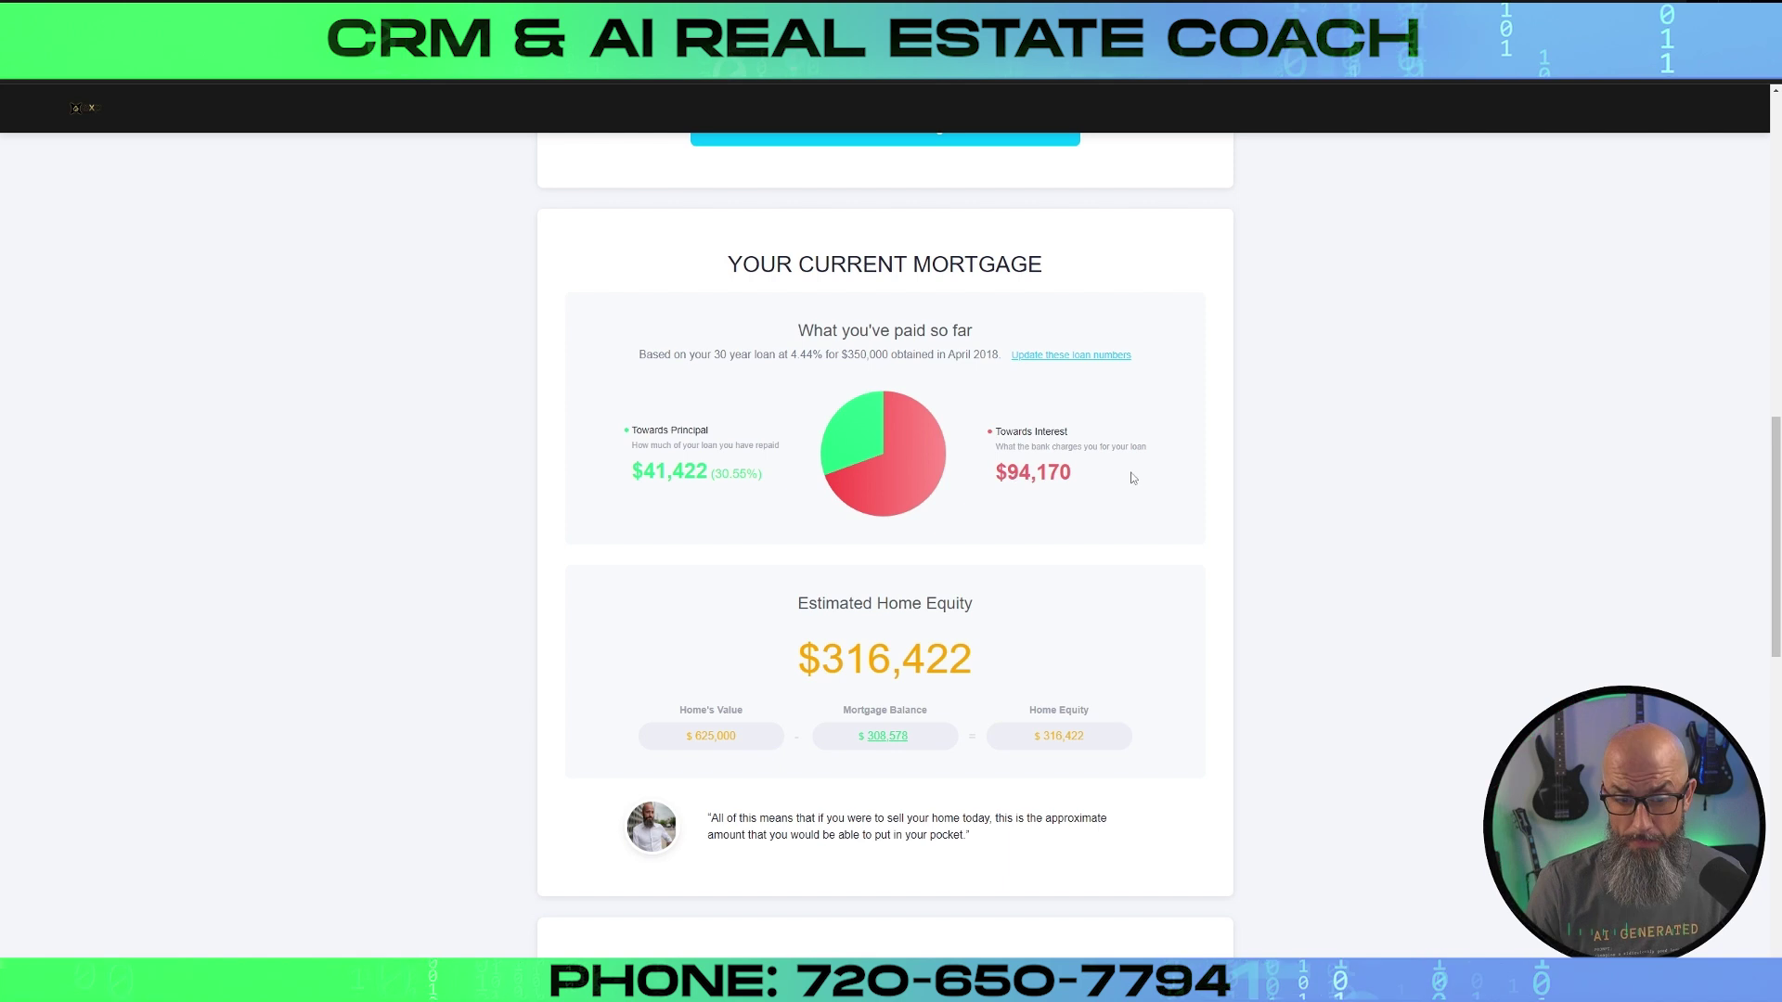
pyautogui.scroll(-3, 1127, 473)
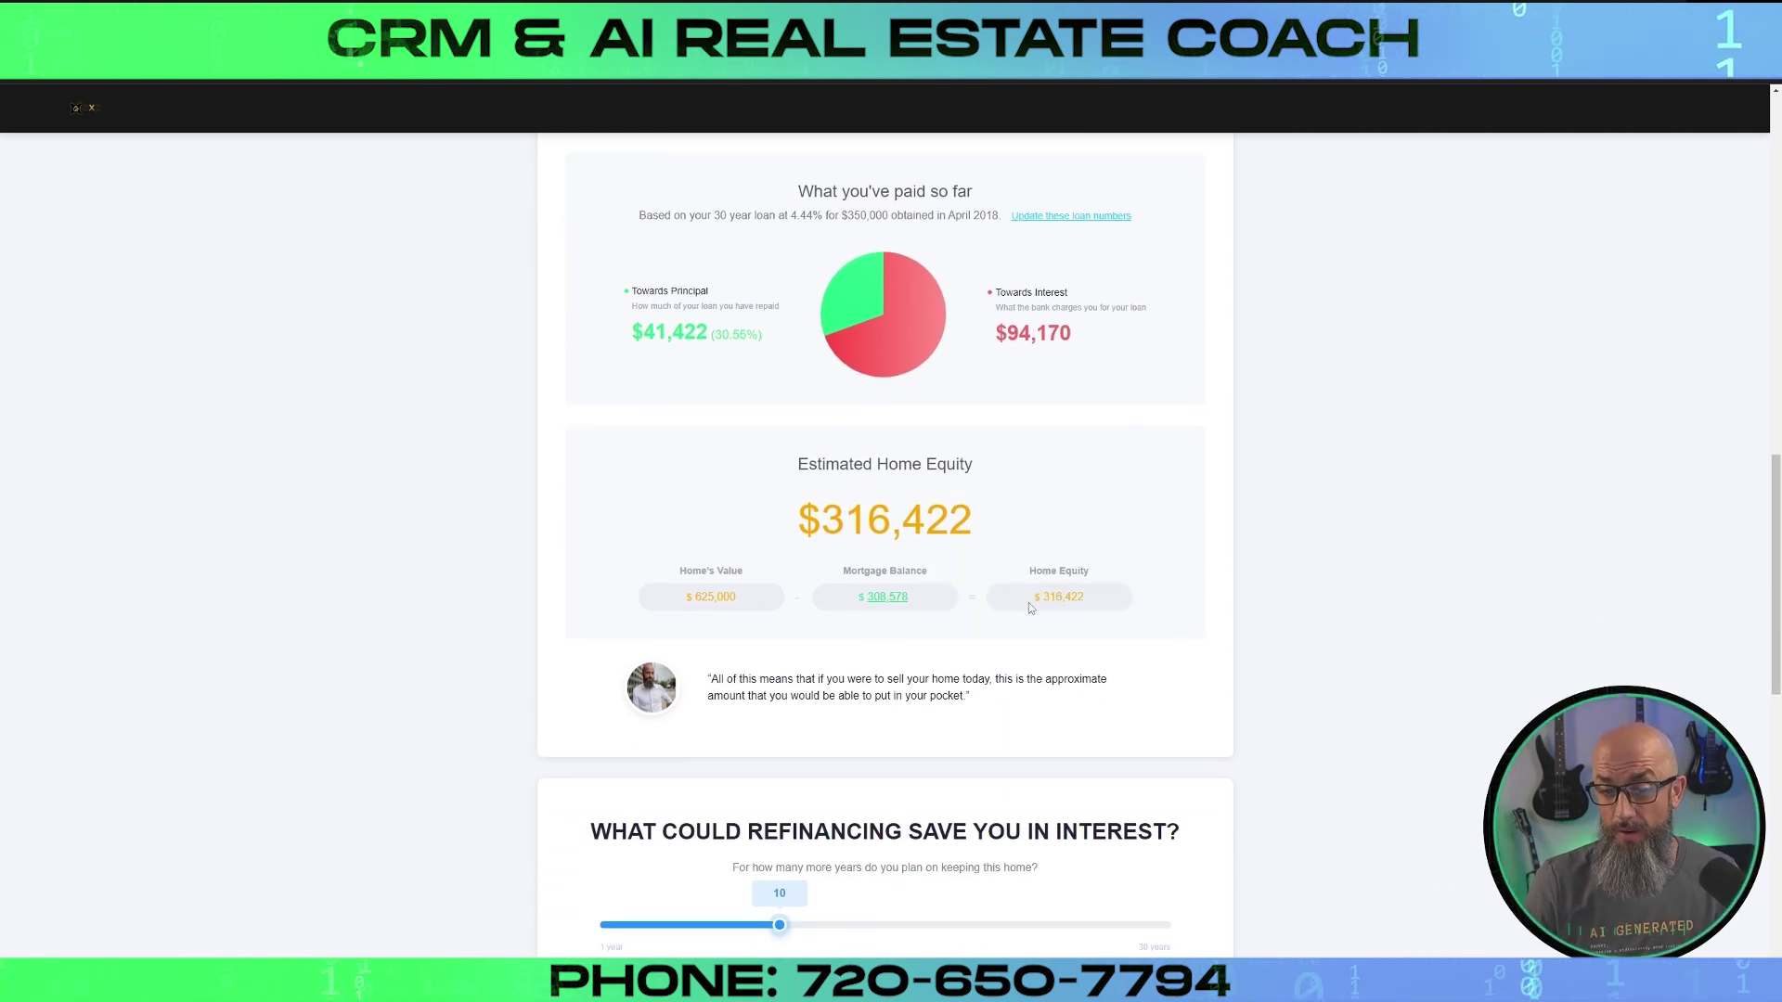
# - Set the years-of-keeping slider to 12, showing $41,422 toward principal and $94,170 interest
pyautogui.moveTo(1072, 597); pyautogui.dragTo(1033, 597)
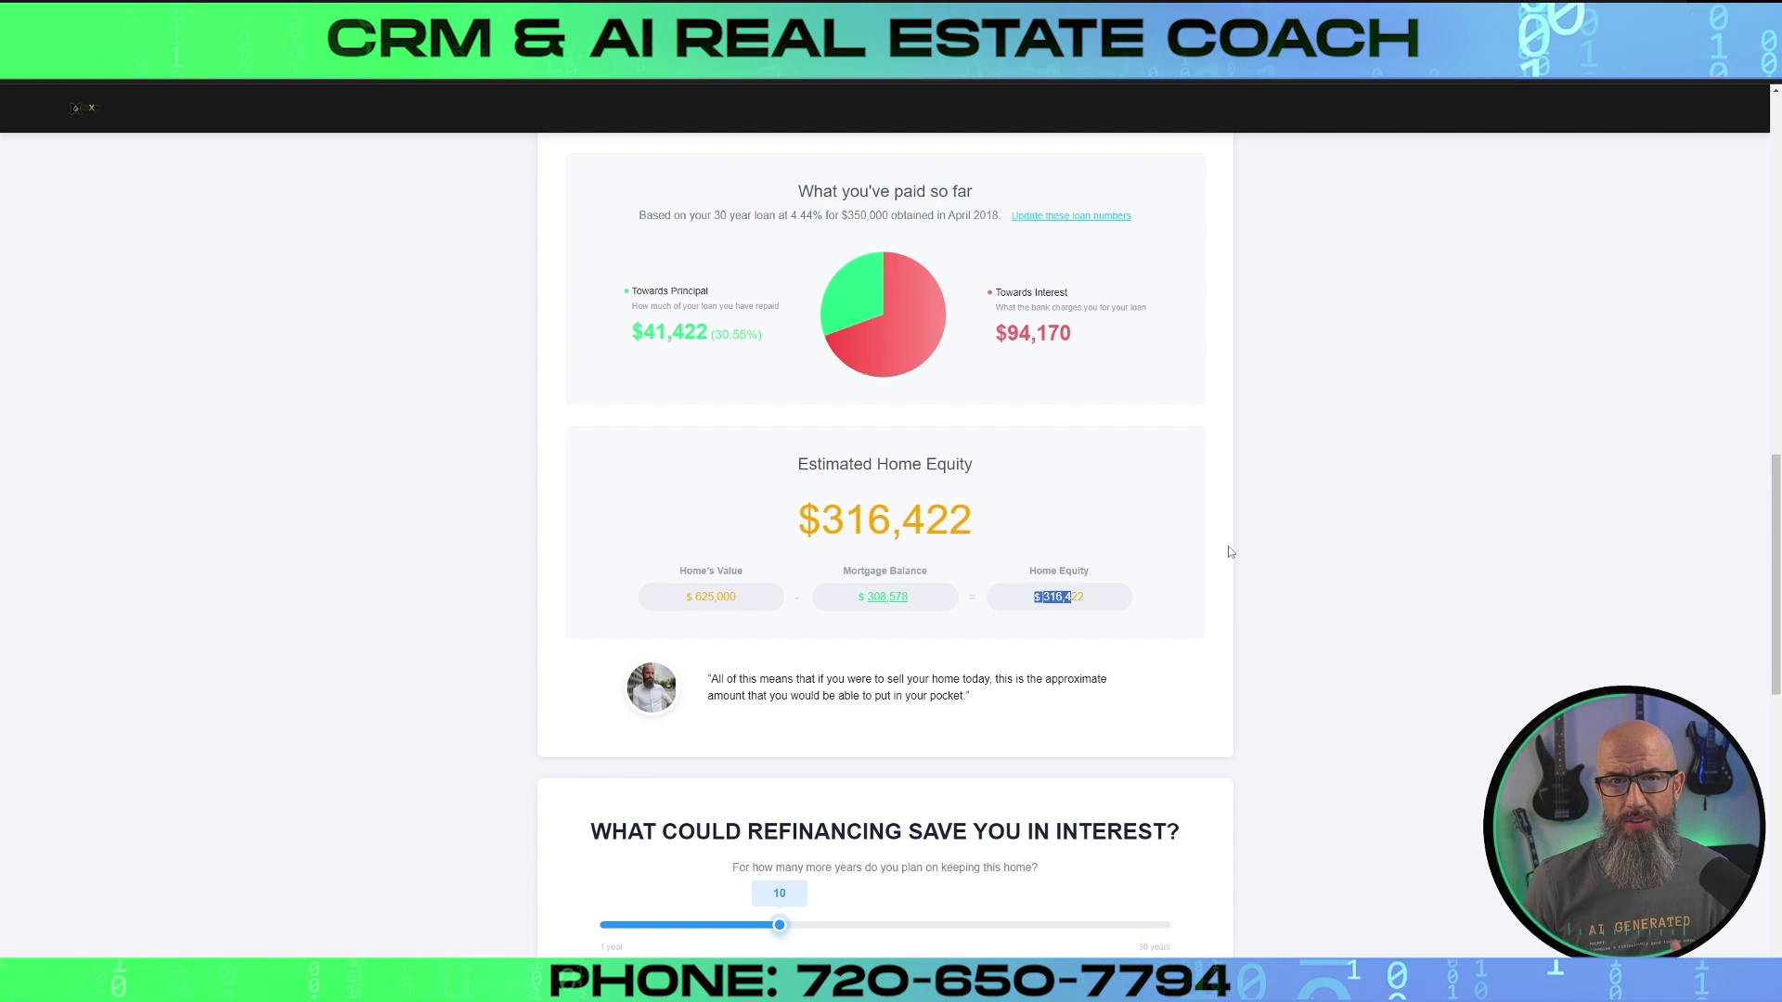
pyautogui.scroll(-5, 1214, 501)
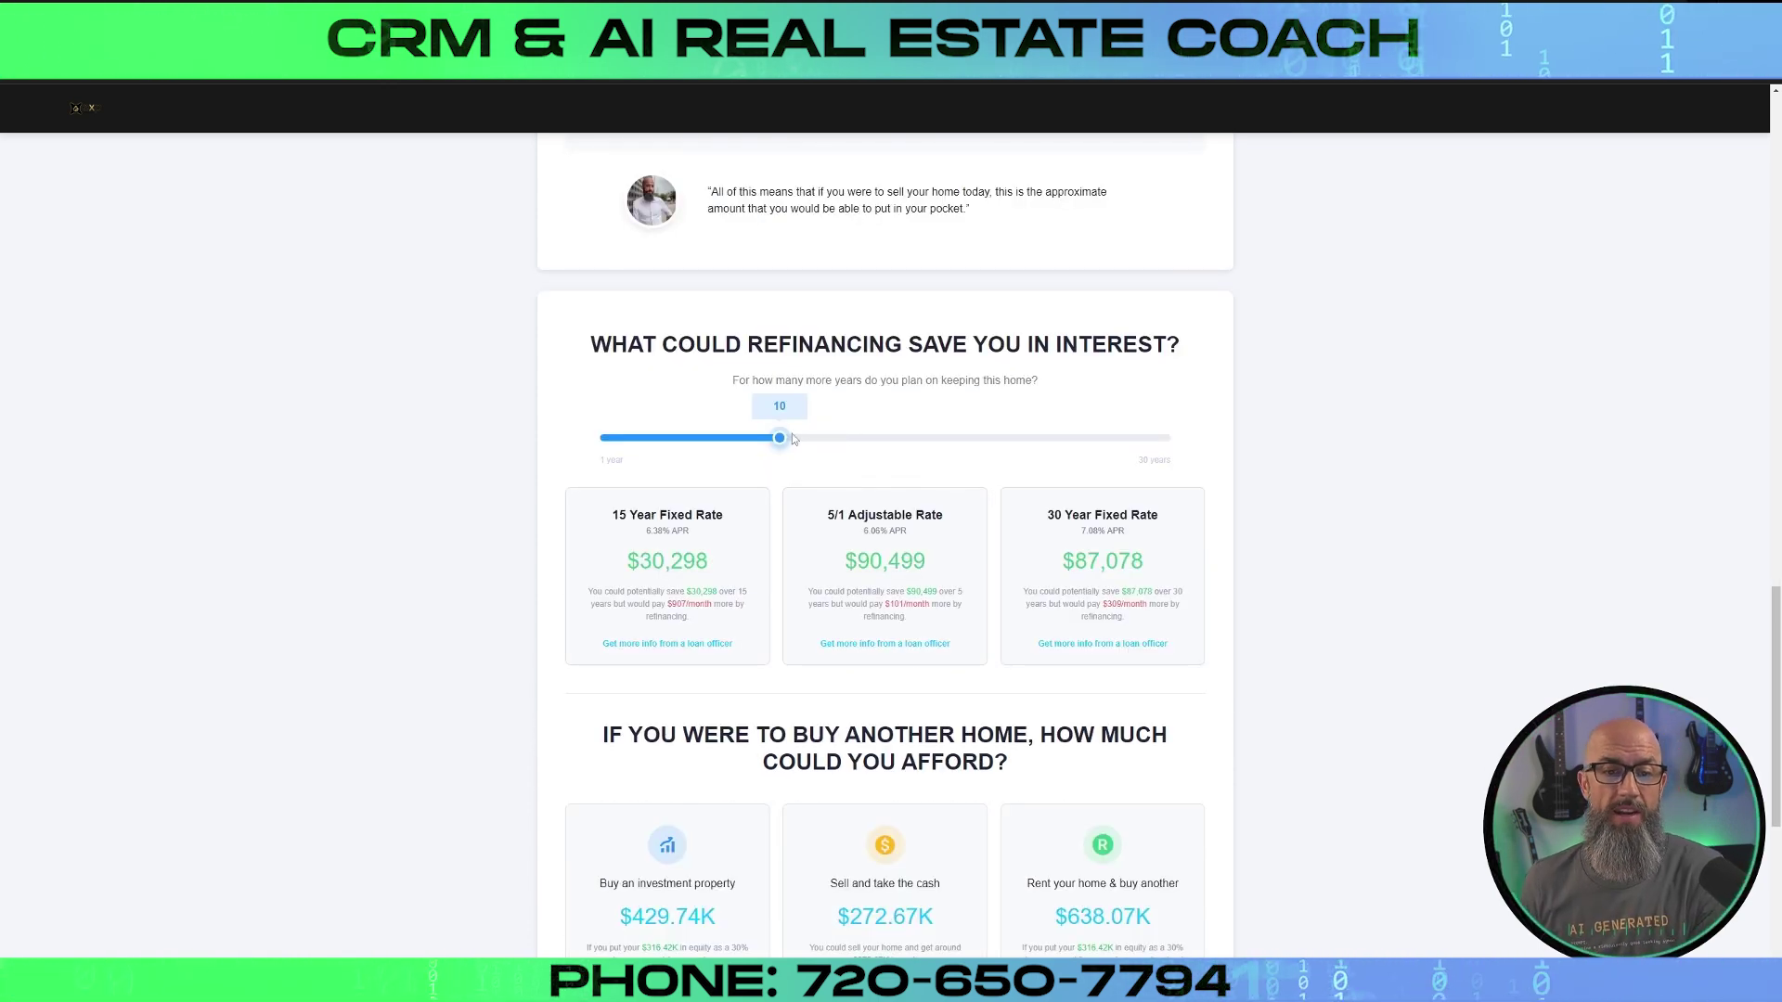
pyautogui.moveTo(770, 440); pyautogui.dragTo(823, 443)
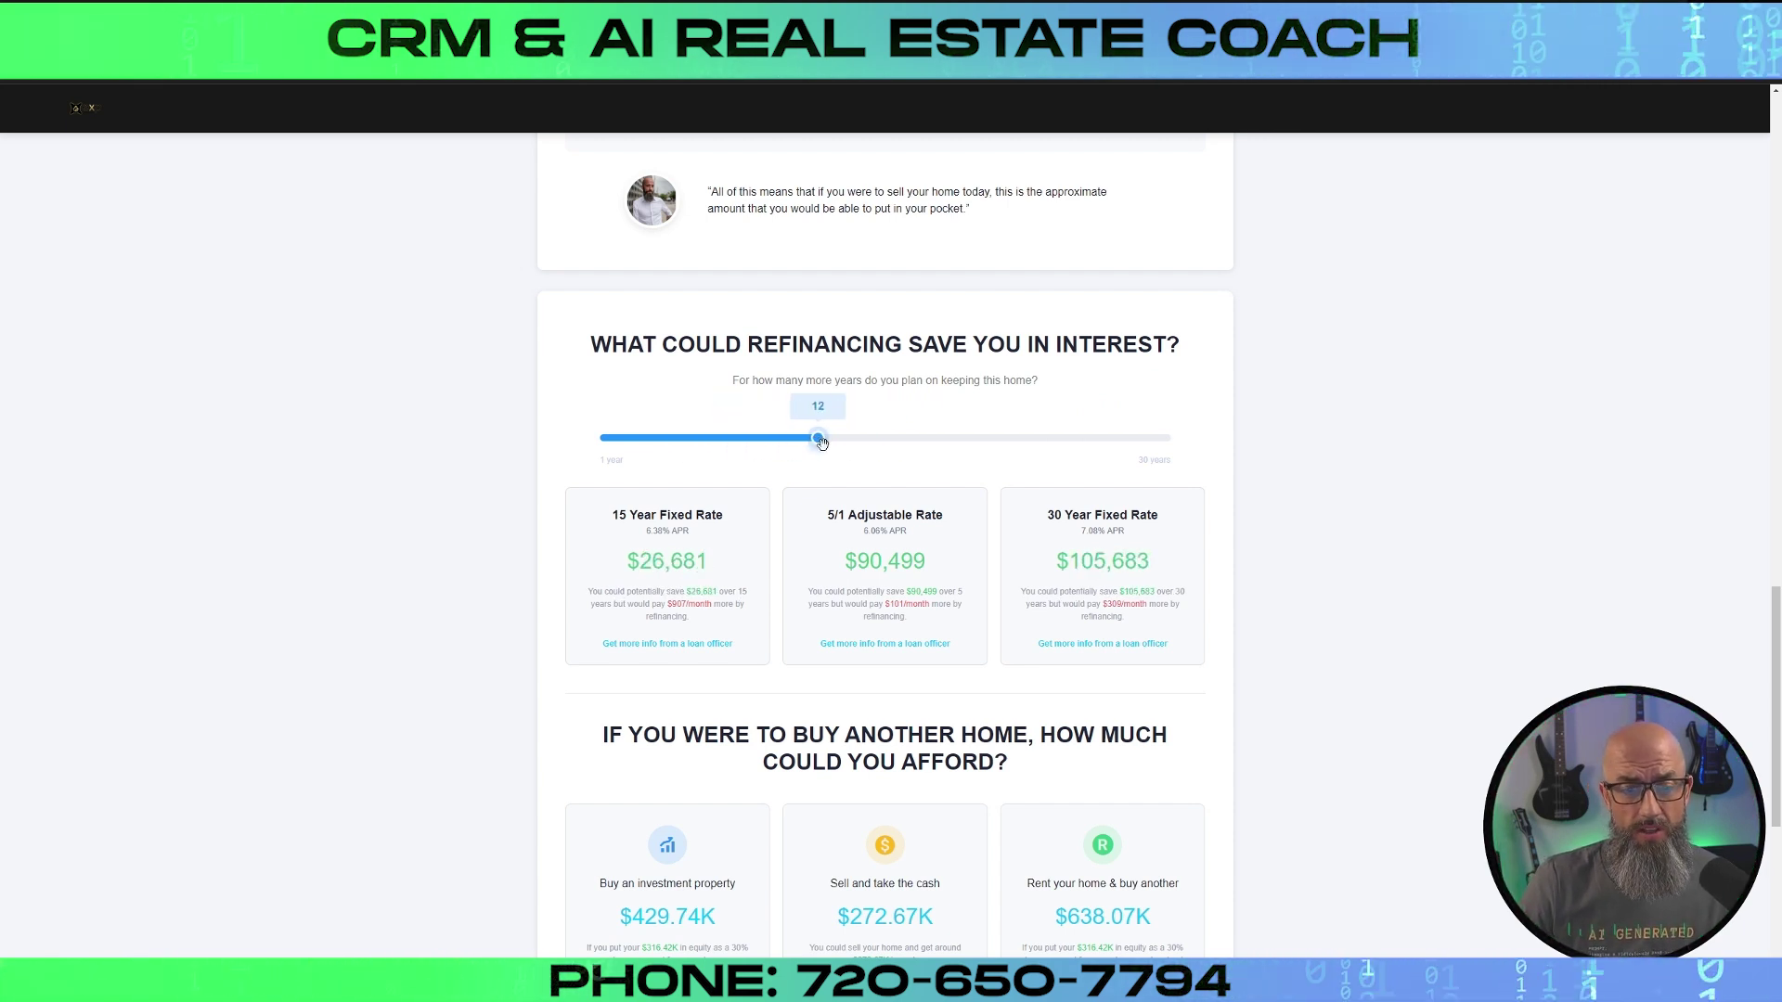
pyautogui.scroll(-3, 515, 515)
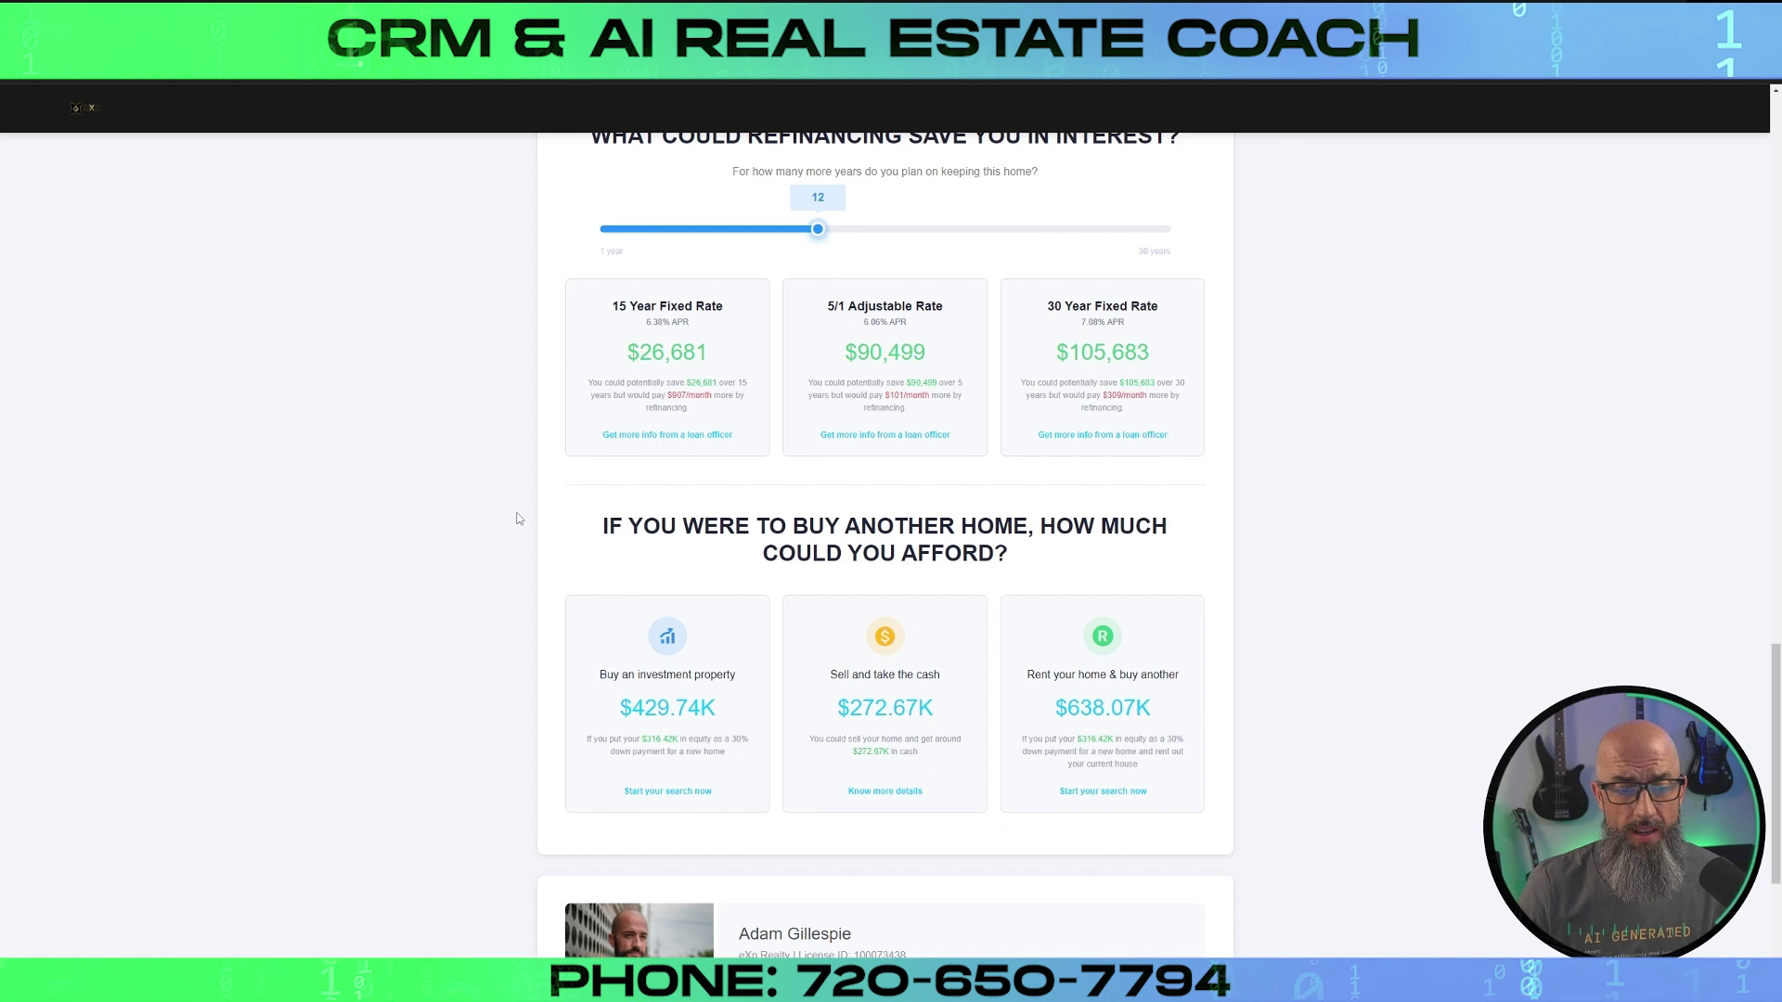
pyautogui.scroll(-2, 541, 512)
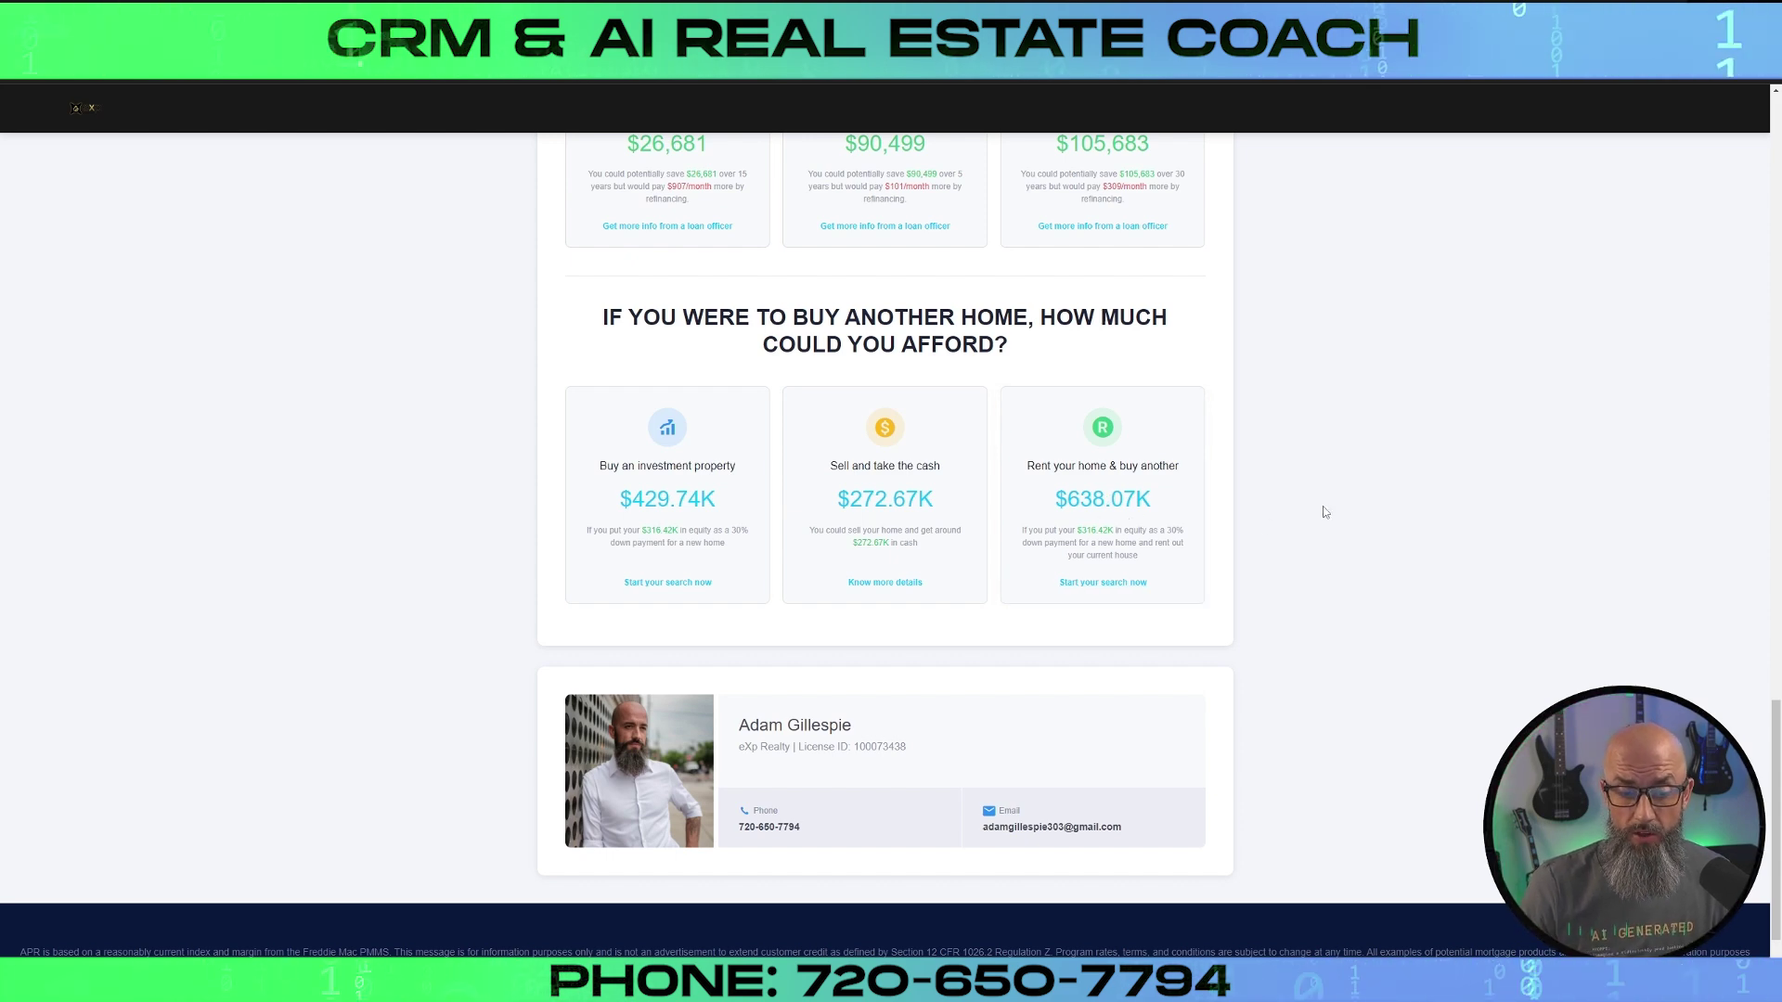
pyautogui.scroll(-1, 1392, 506)
pyautogui.scroll(10, 1357, 579)
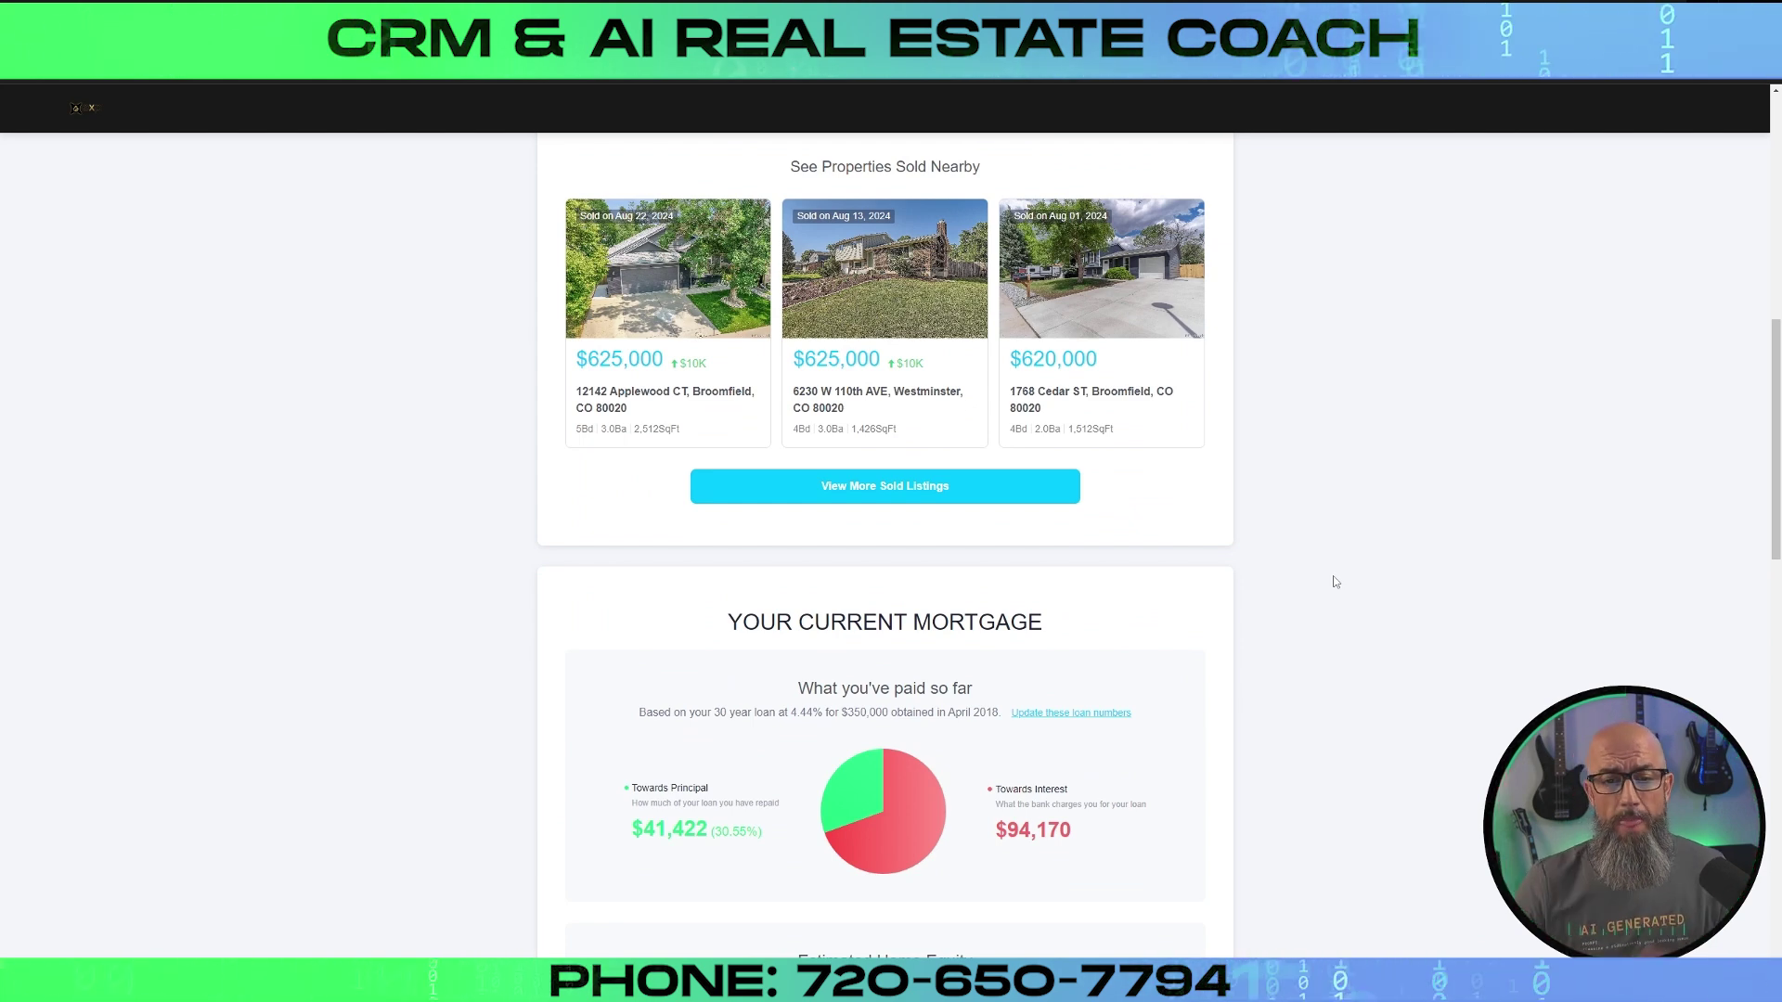
# - Dismiss the home report preview and the Home Report Settings dialog without saving
pyautogui.scroll(10, 1387, 613)
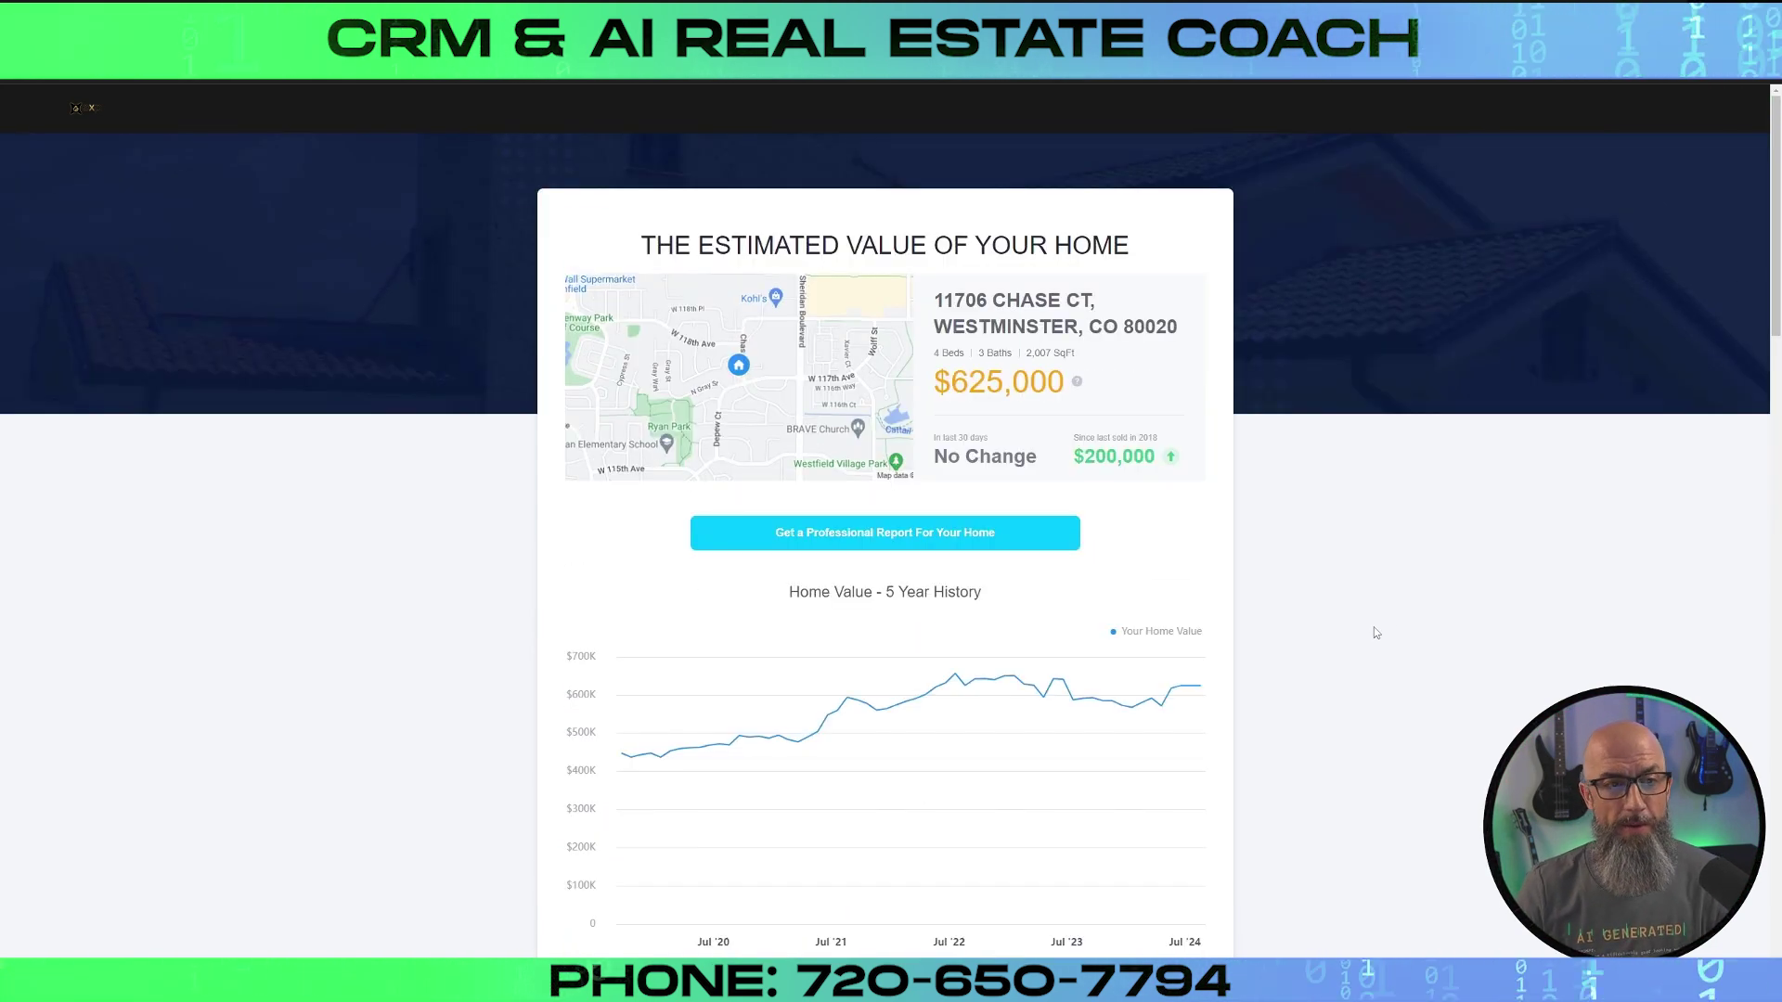
pyautogui.click(91, 107)
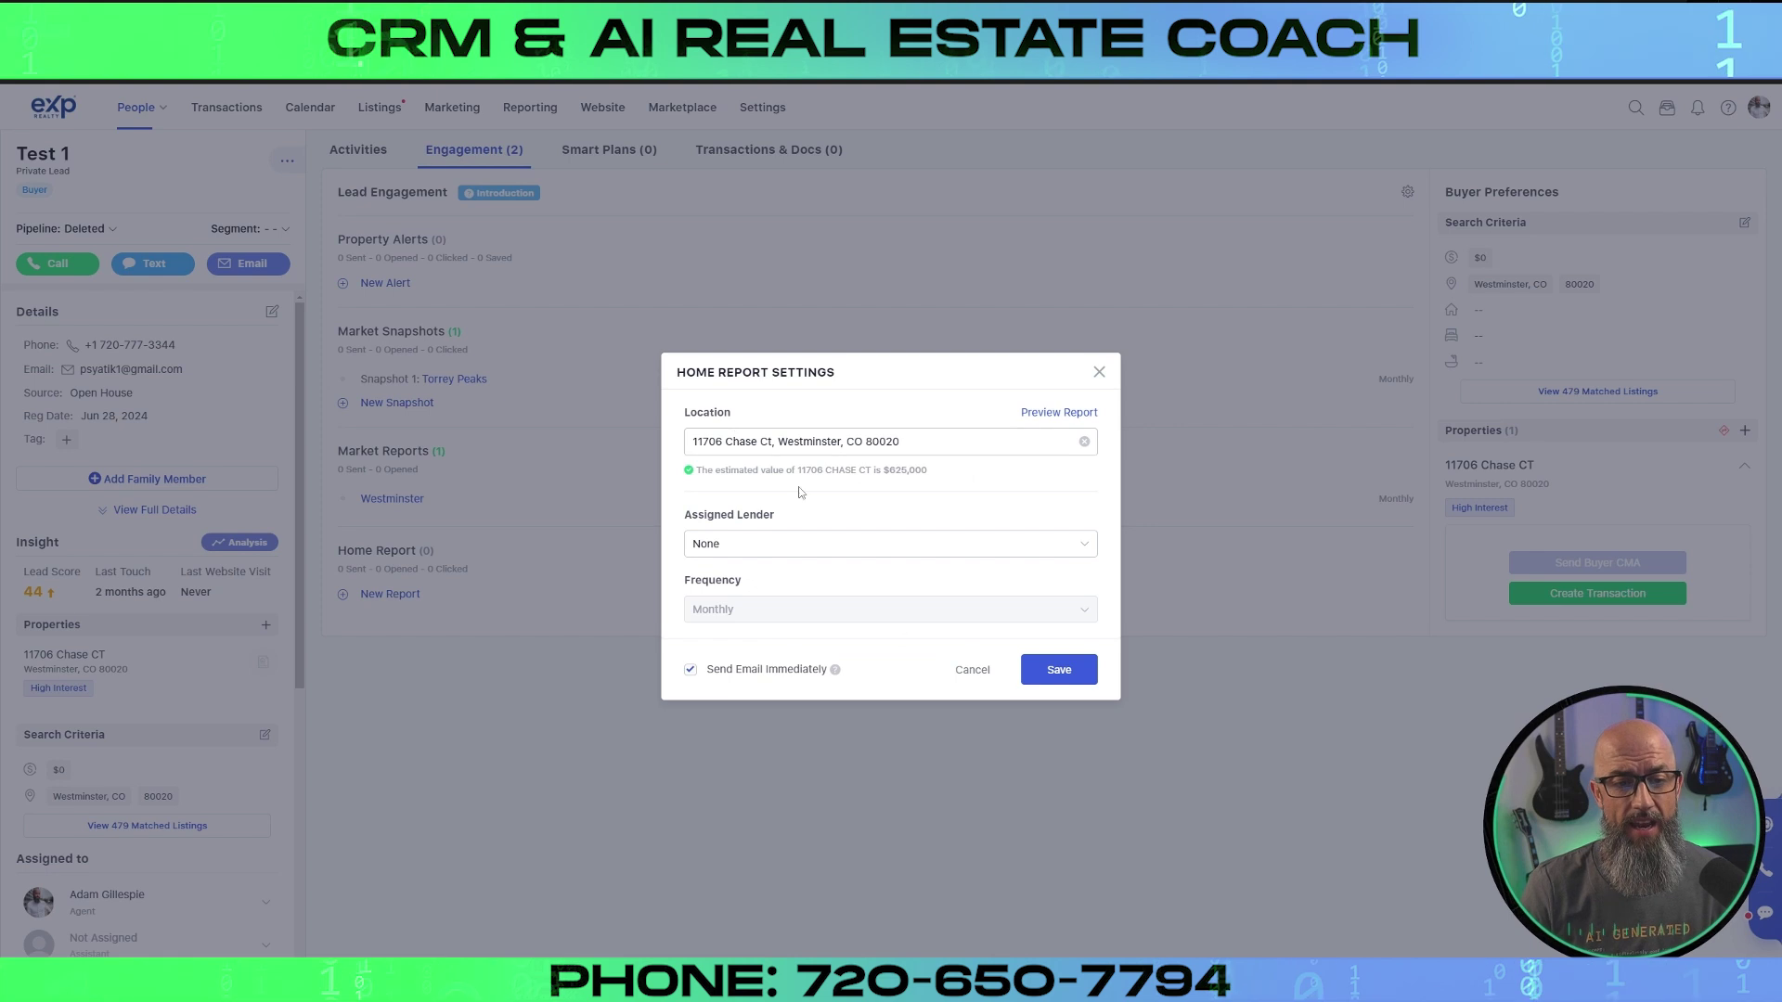
pyautogui.click(1098, 374)
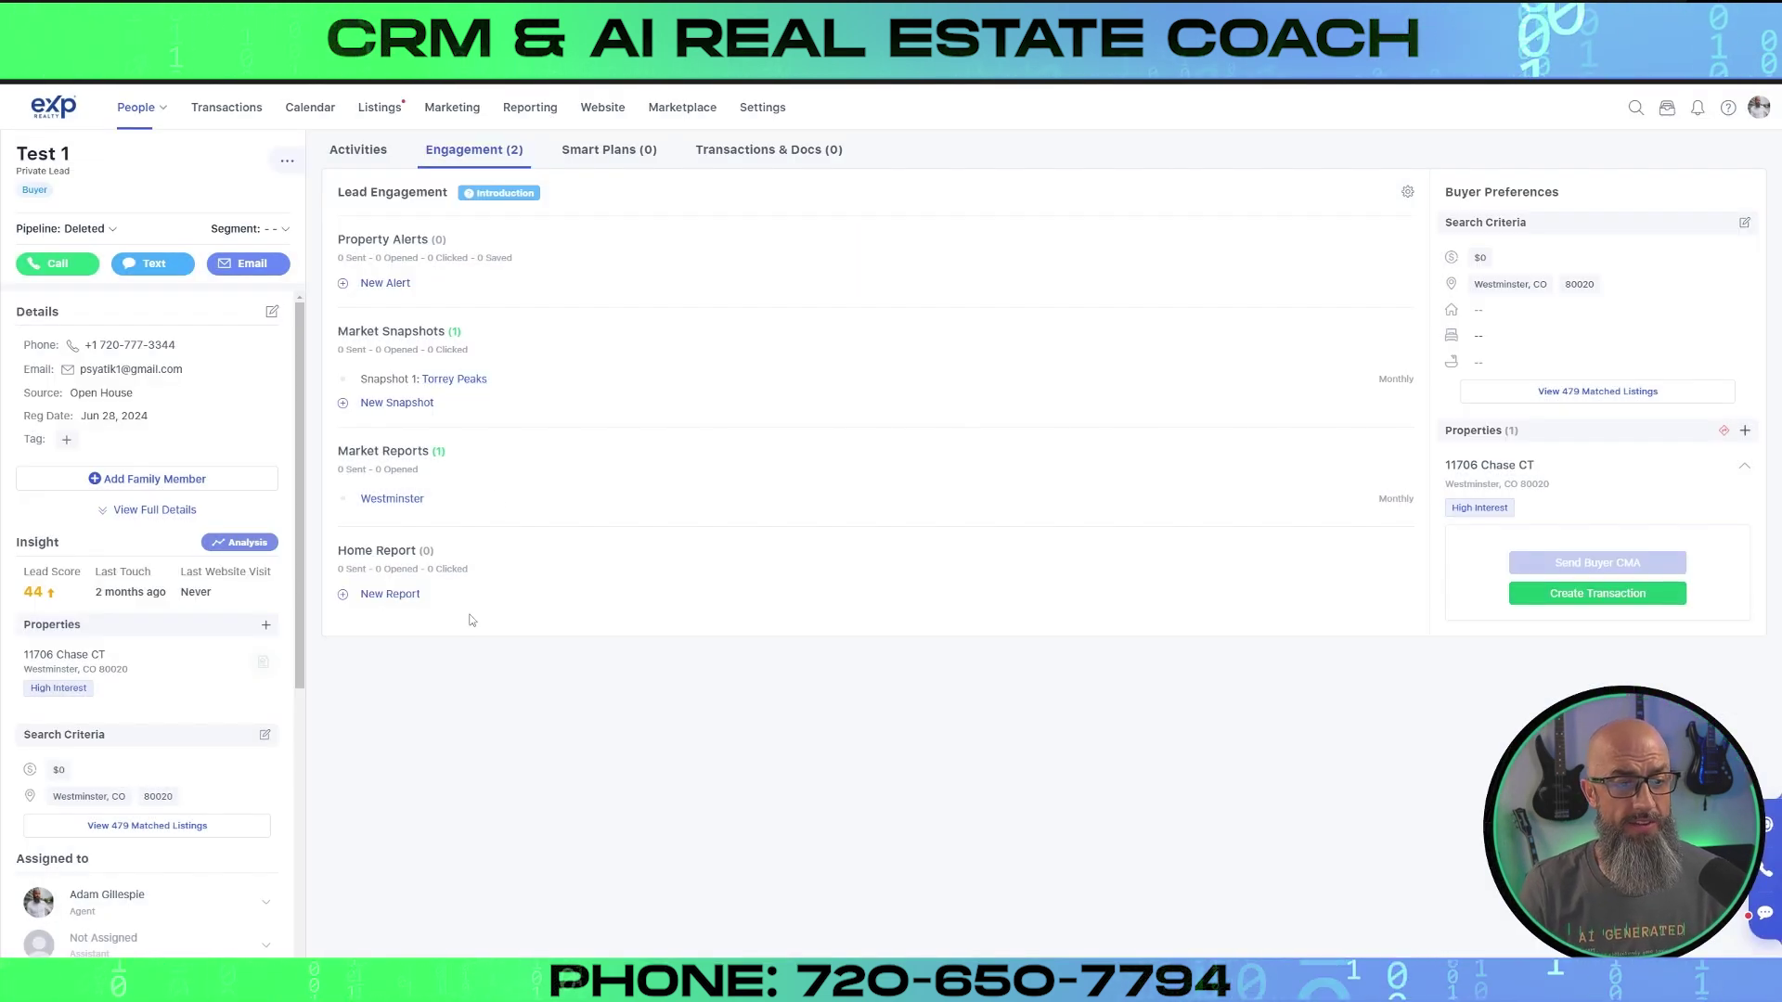